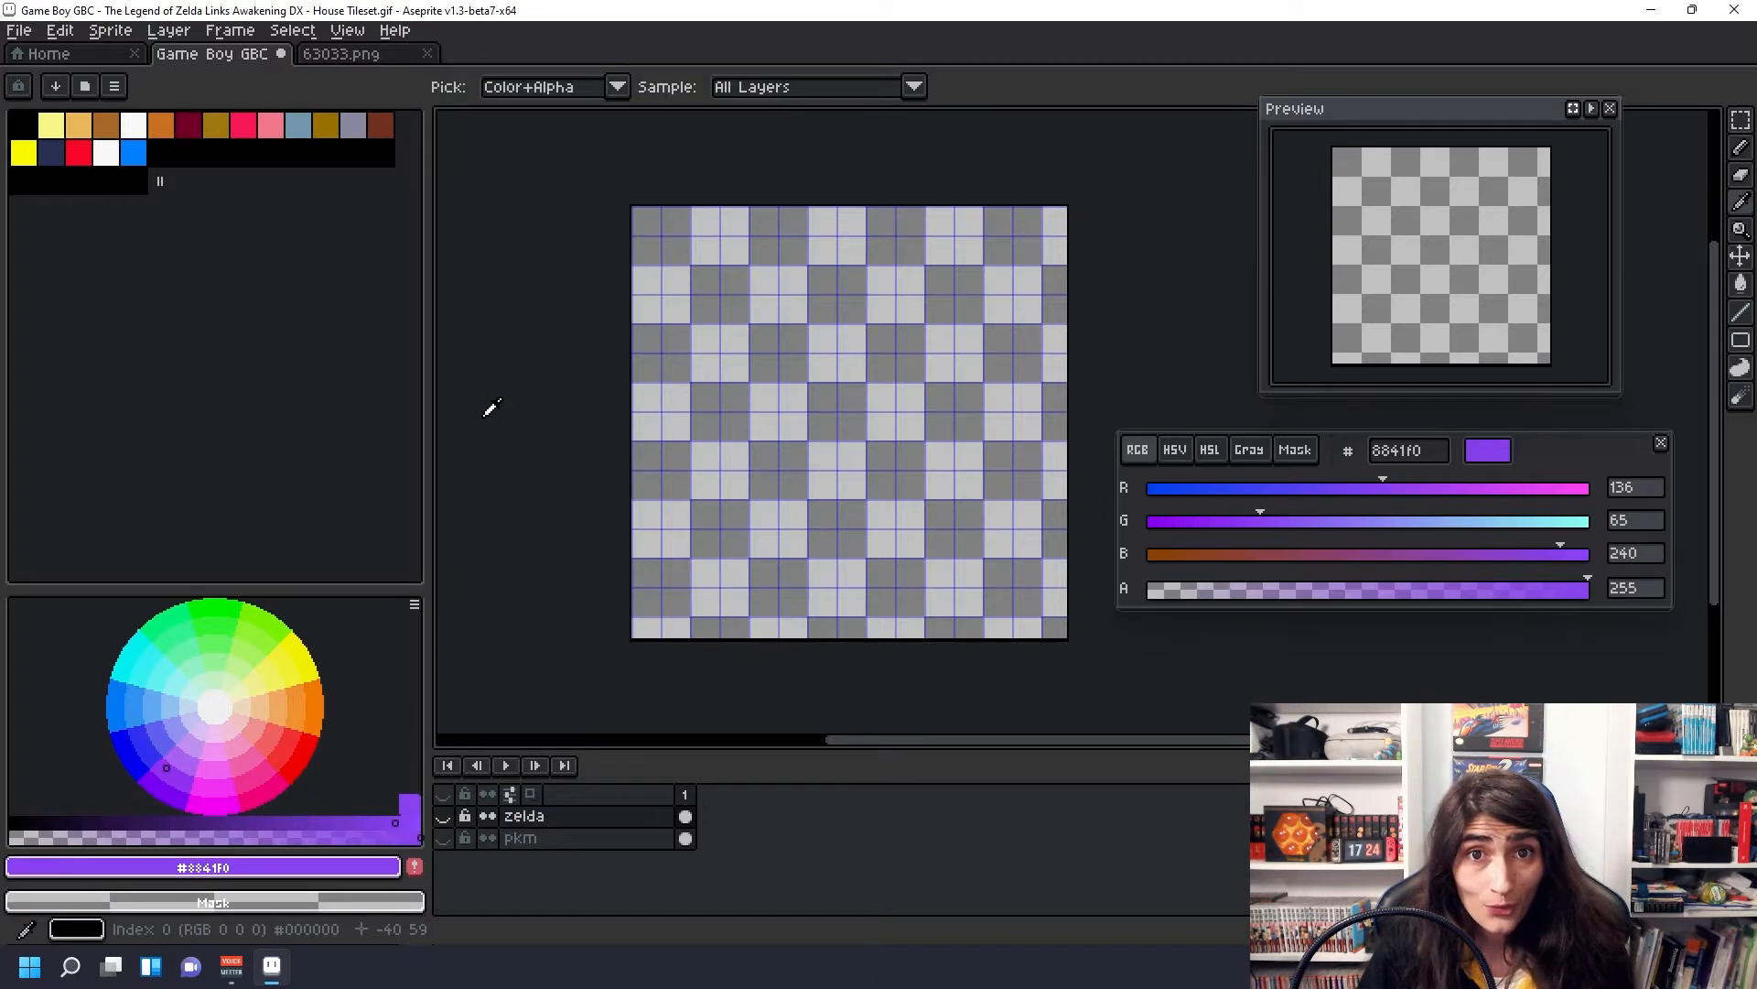
Step: Try the Light interface theme in the general preferences, and restore and apply the Dark theme
{"action": "left_click", "coordinate": [60, 30]}
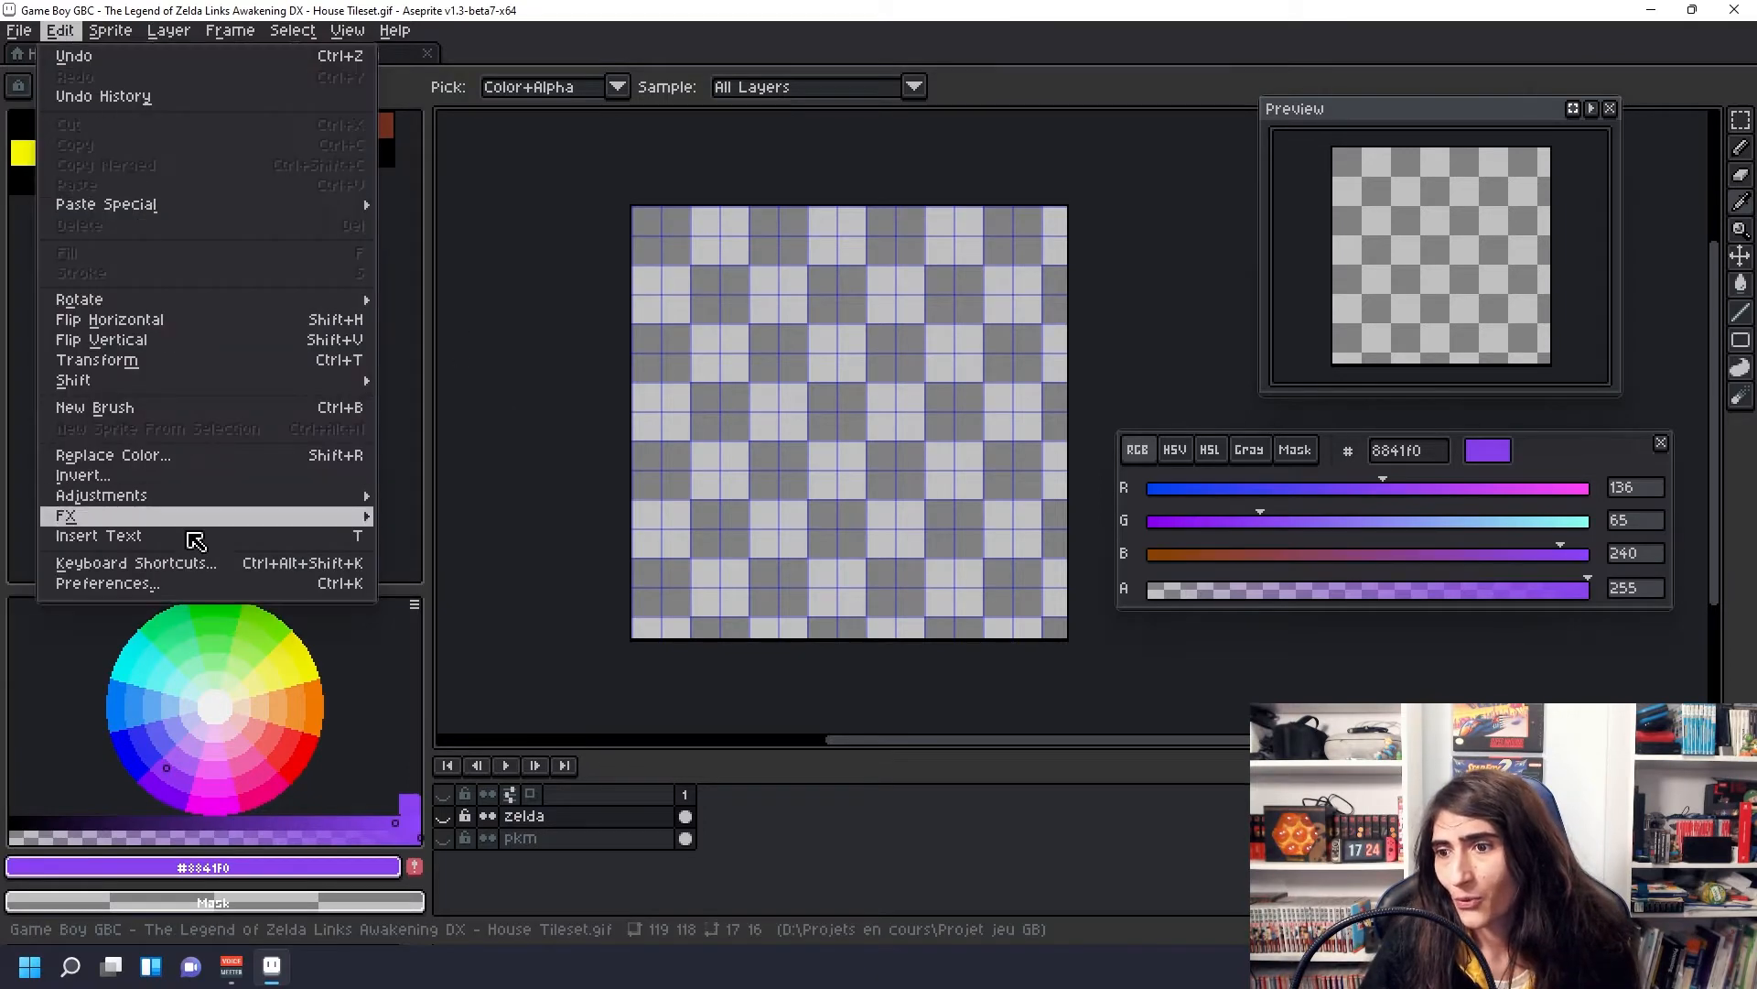
{"action": "left_click", "coordinate": [203, 584]}
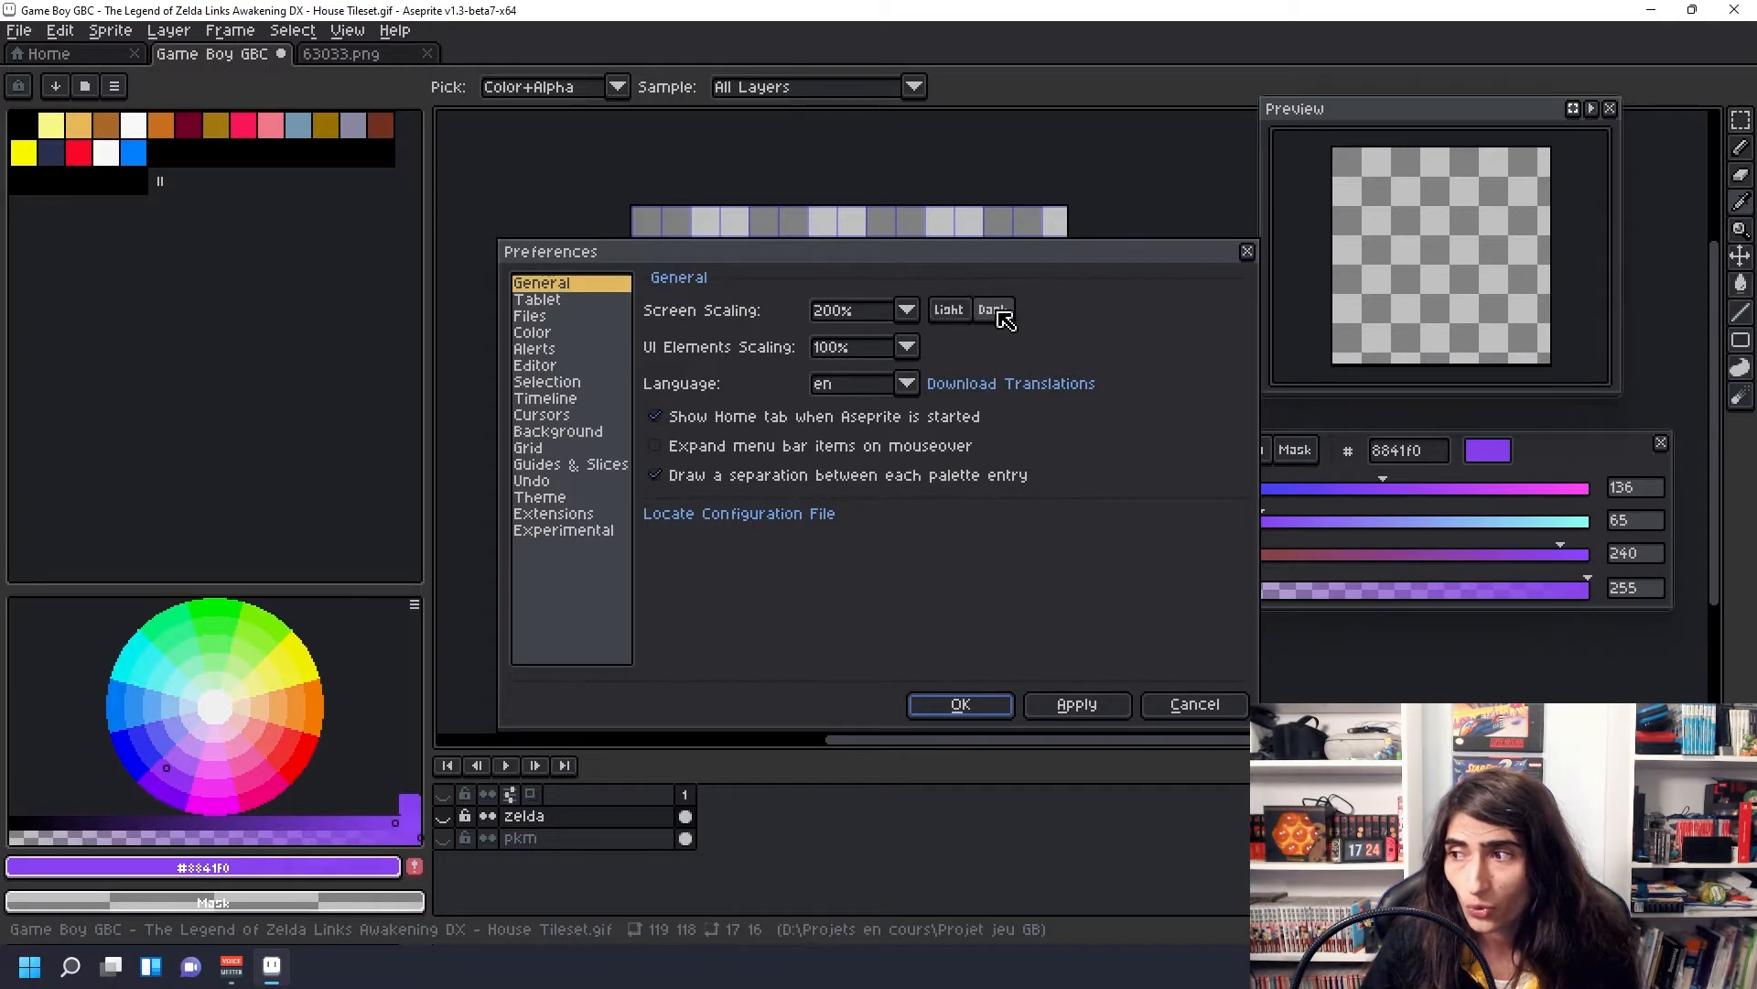
{"action": "left_click", "coordinate": [950, 311]}
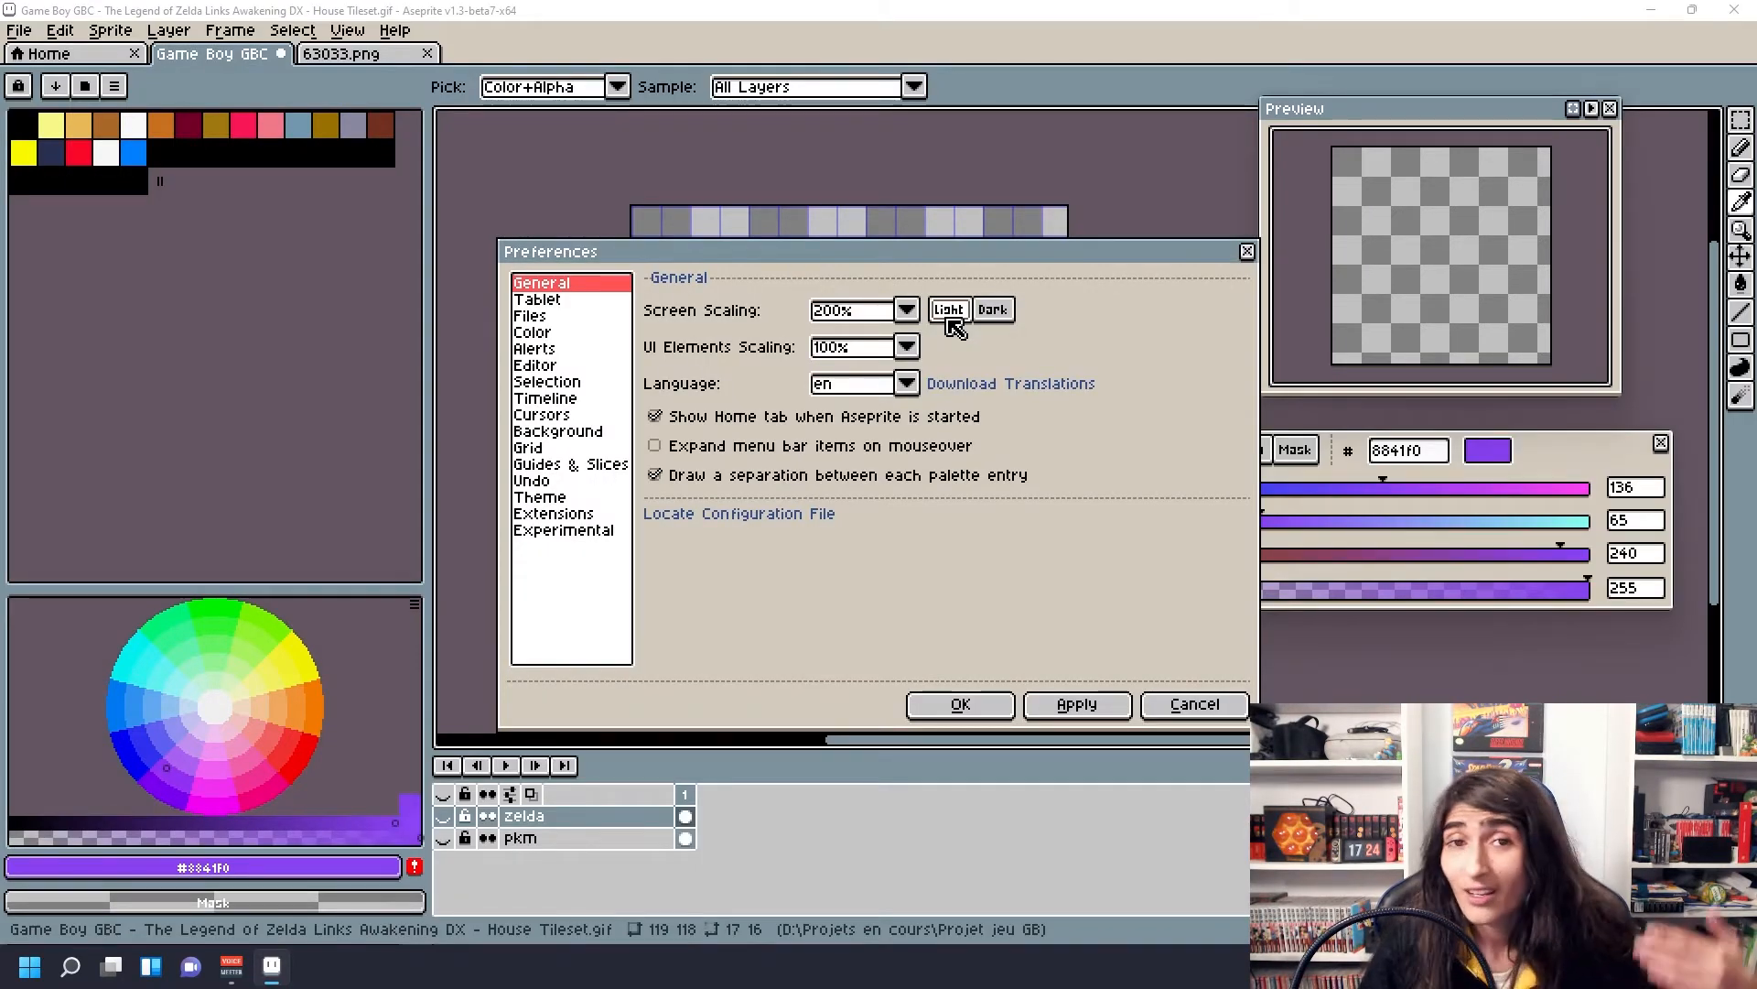
{"action": "left_click", "coordinate": [1008, 316]}
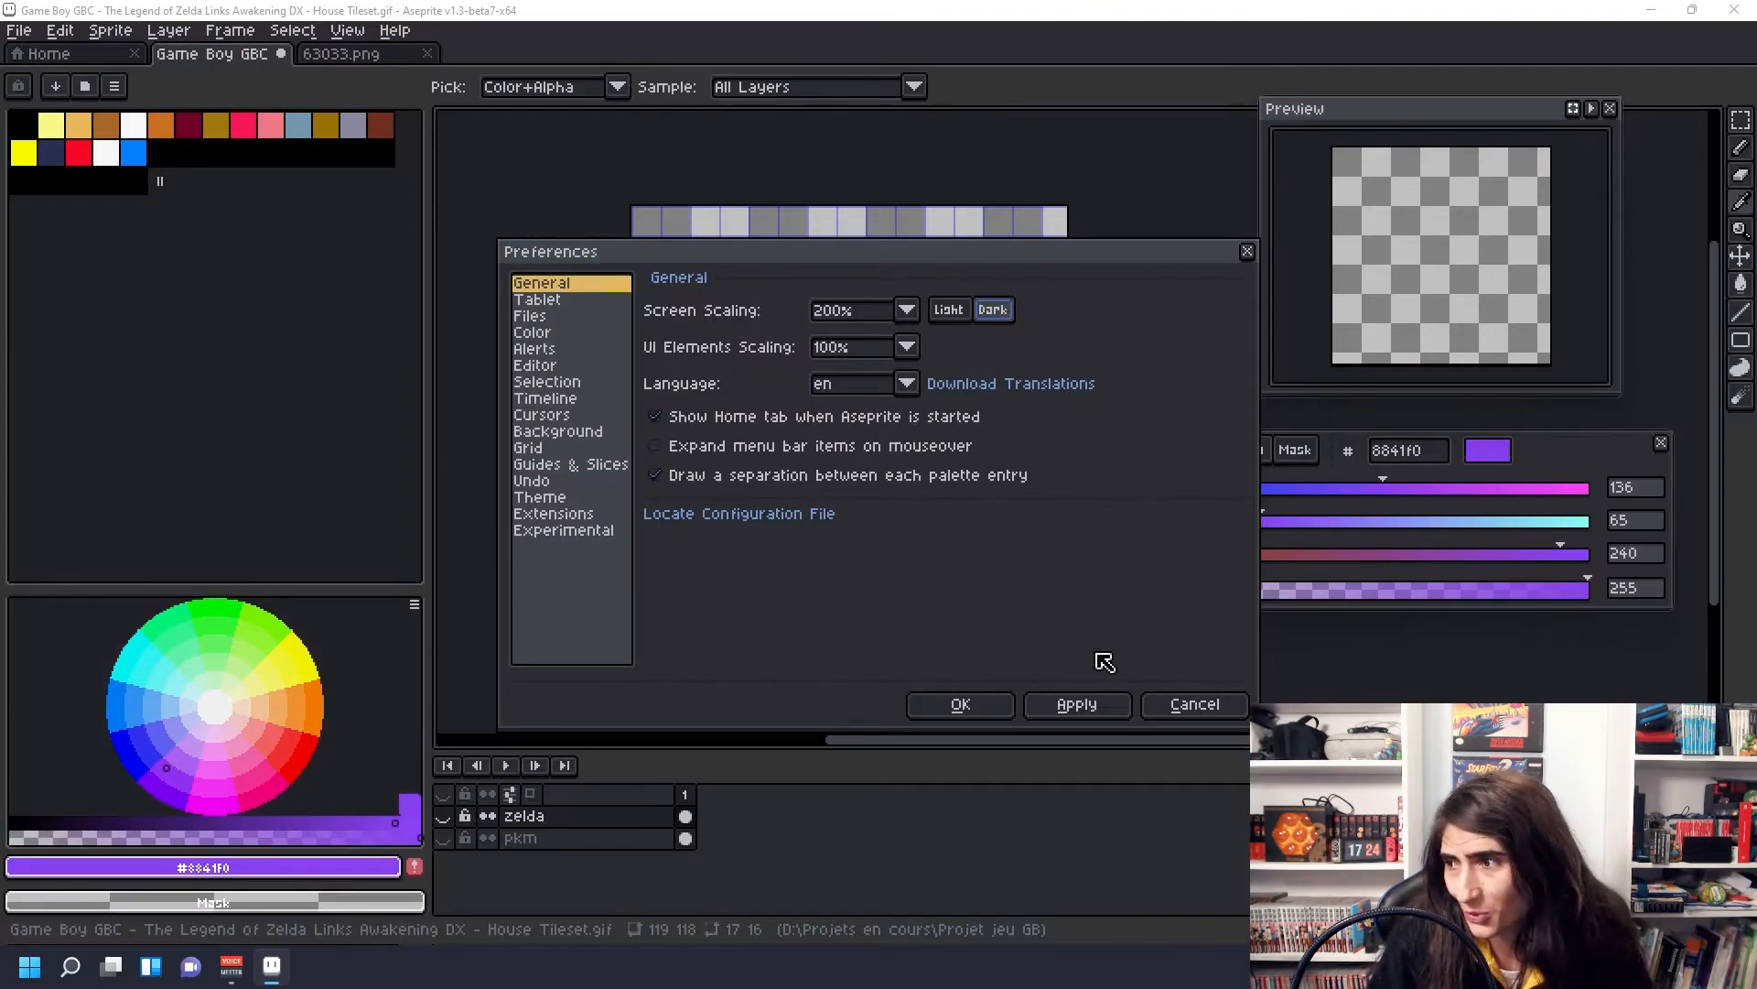
{"action": "left_click", "coordinate": [1051, 712]}
{"action": "left_click", "coordinate": [961, 707]}
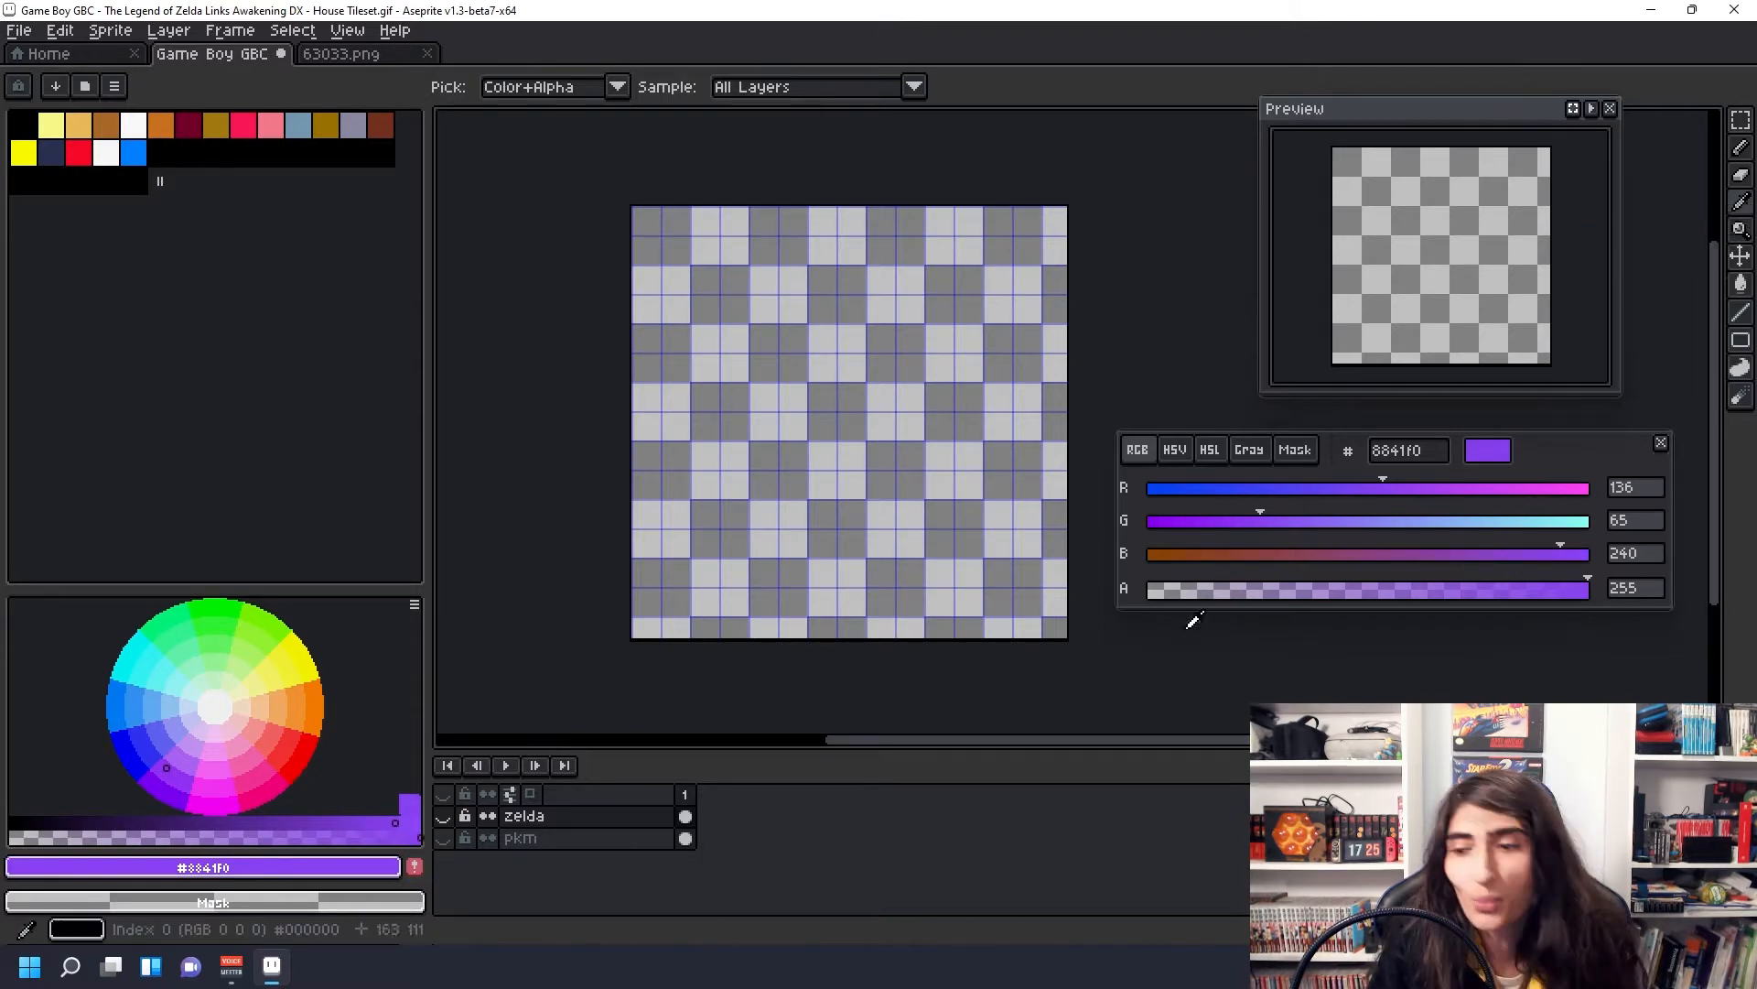
Step: Set the foreground colour to turquoise #46dcb3 and add it to the palette
{"action": "left_click", "coordinate": [173, 864]}
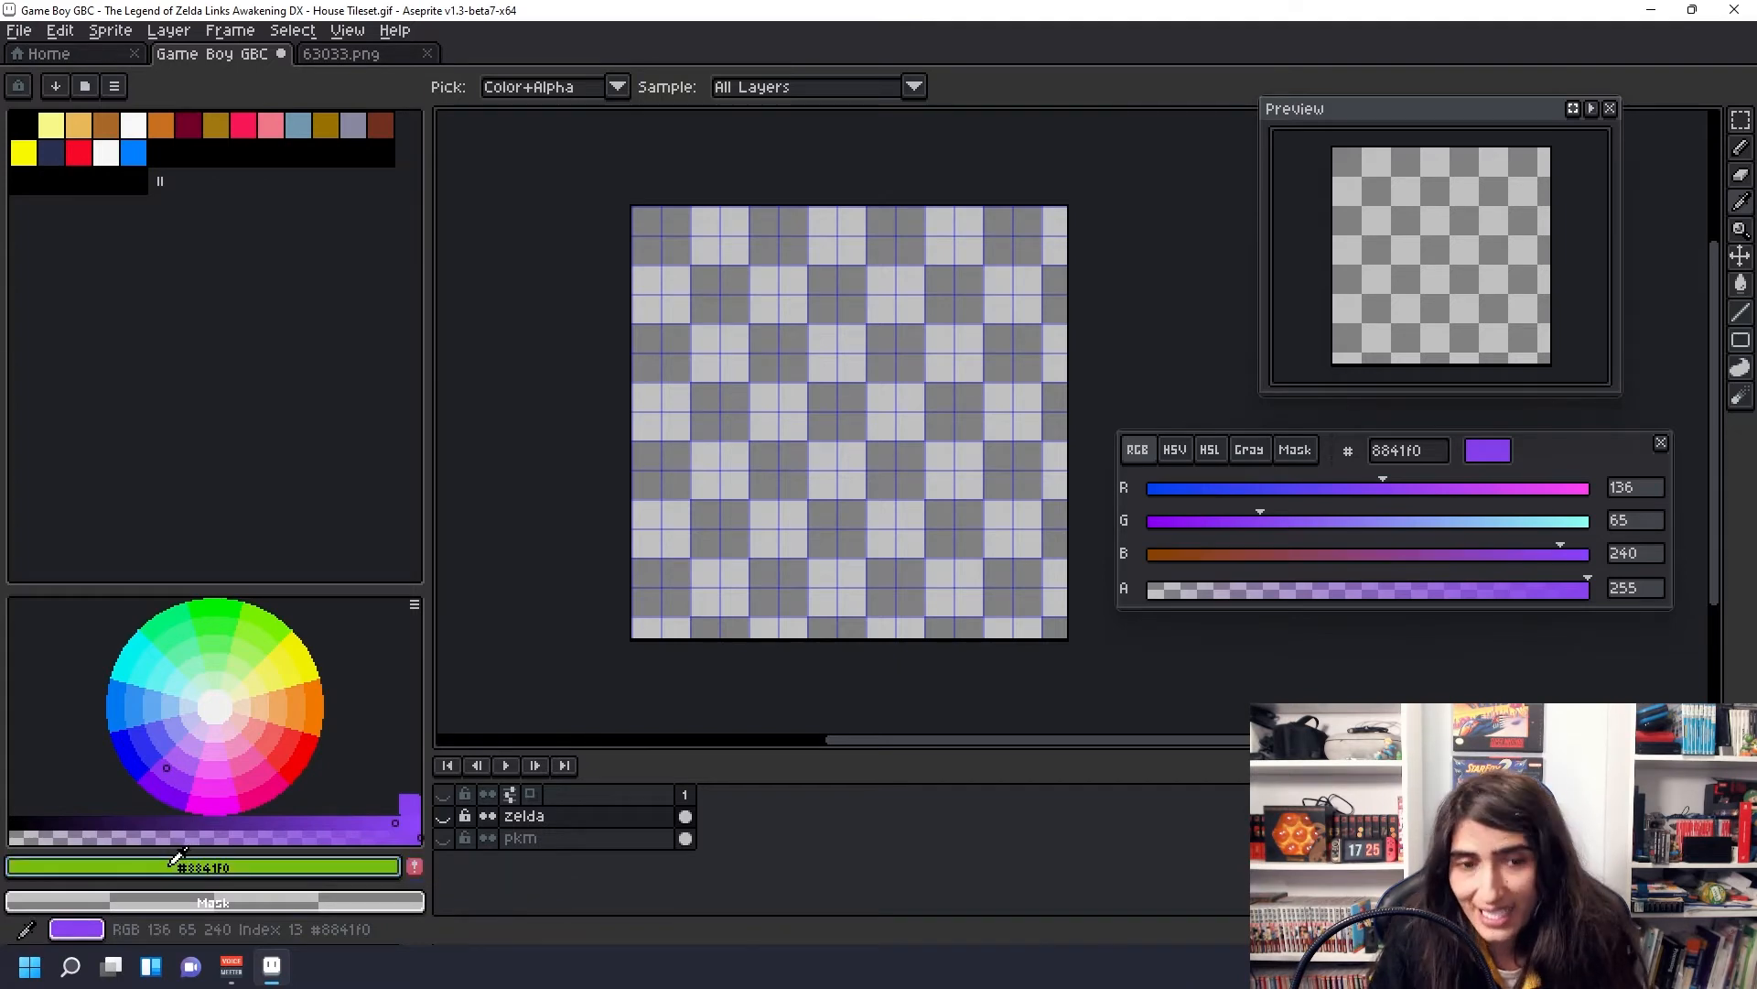
{"action": "left_click_drag", "start_coordinate": [171, 864], "coordinate": [150, 839]}
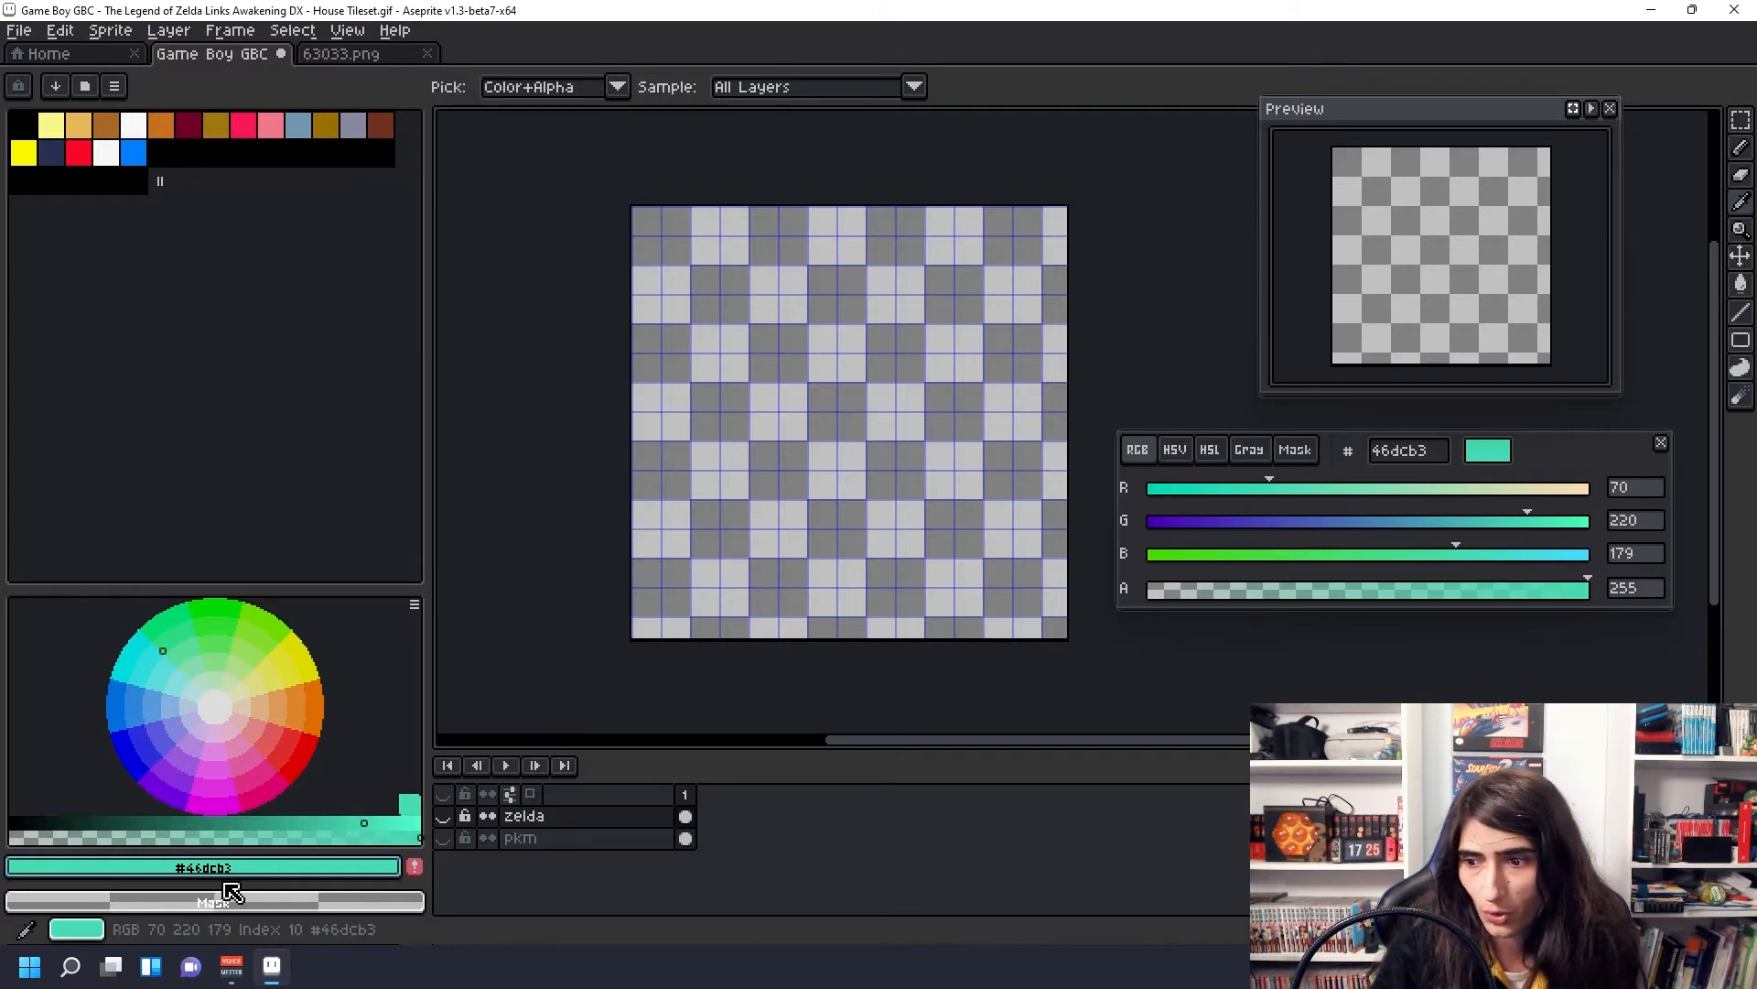
{"action": "left_click", "coordinate": [418, 866]}
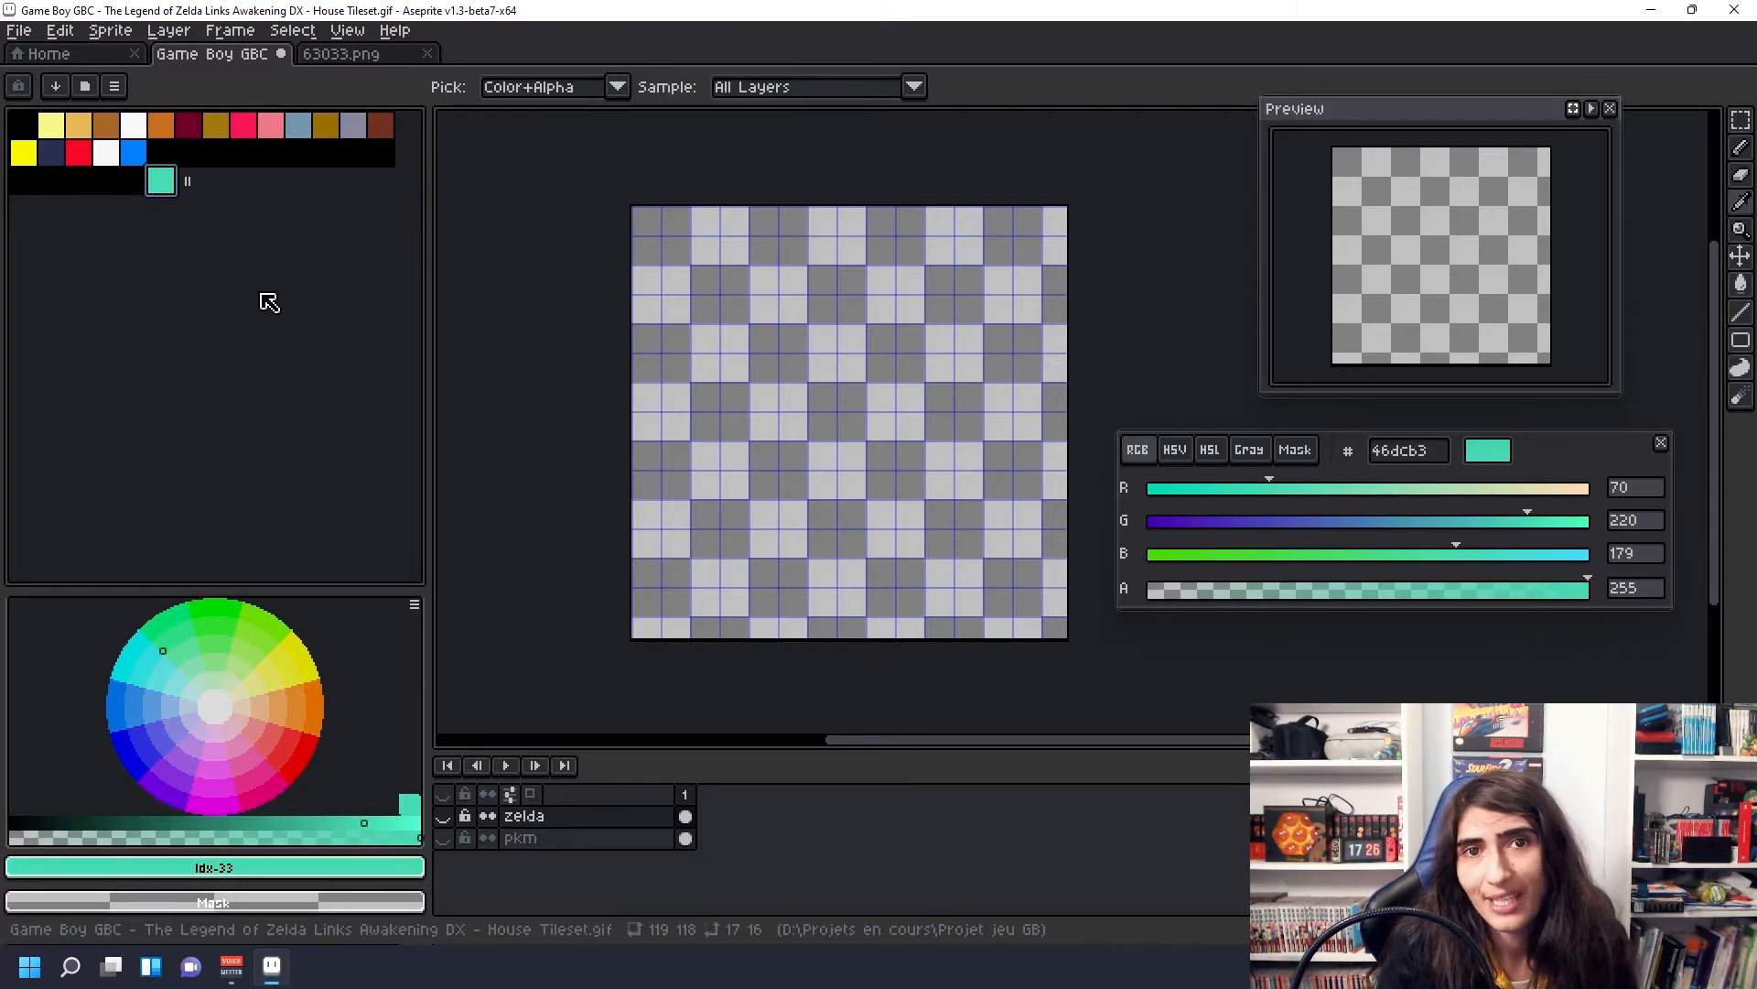
Step: Toggle full screen mode on and off again
{"action": "key", "text": "F11"}
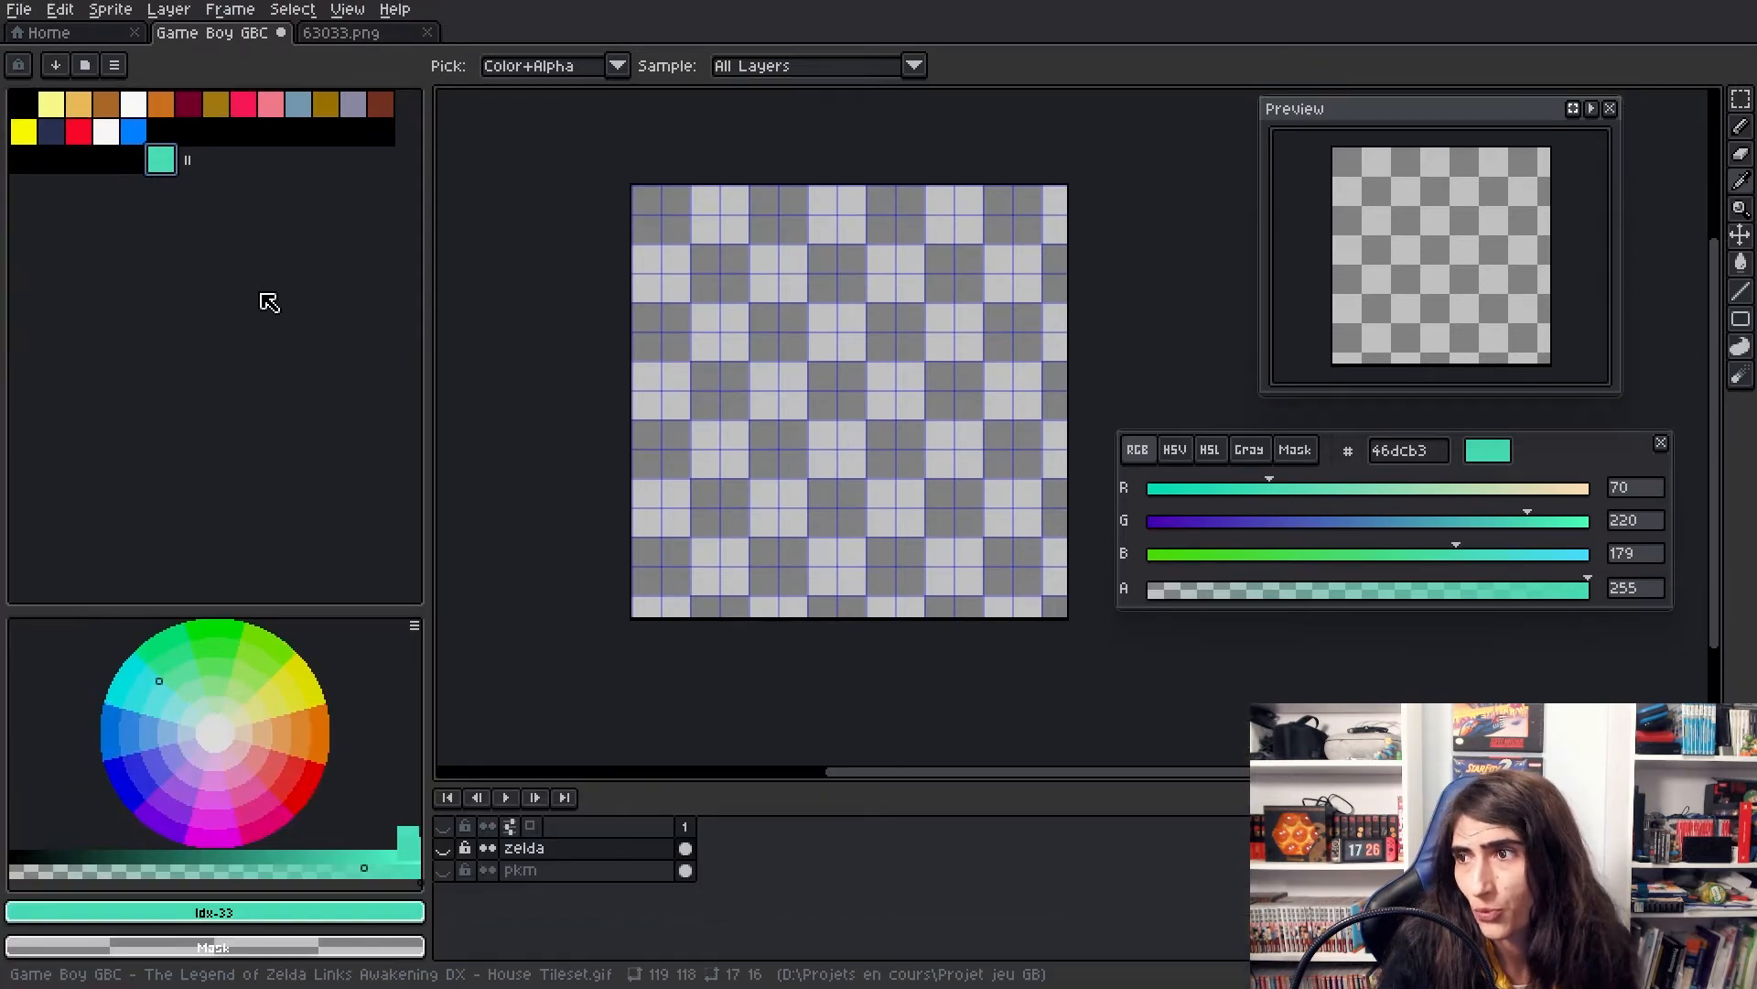
{"action": "key", "text": "F11"}
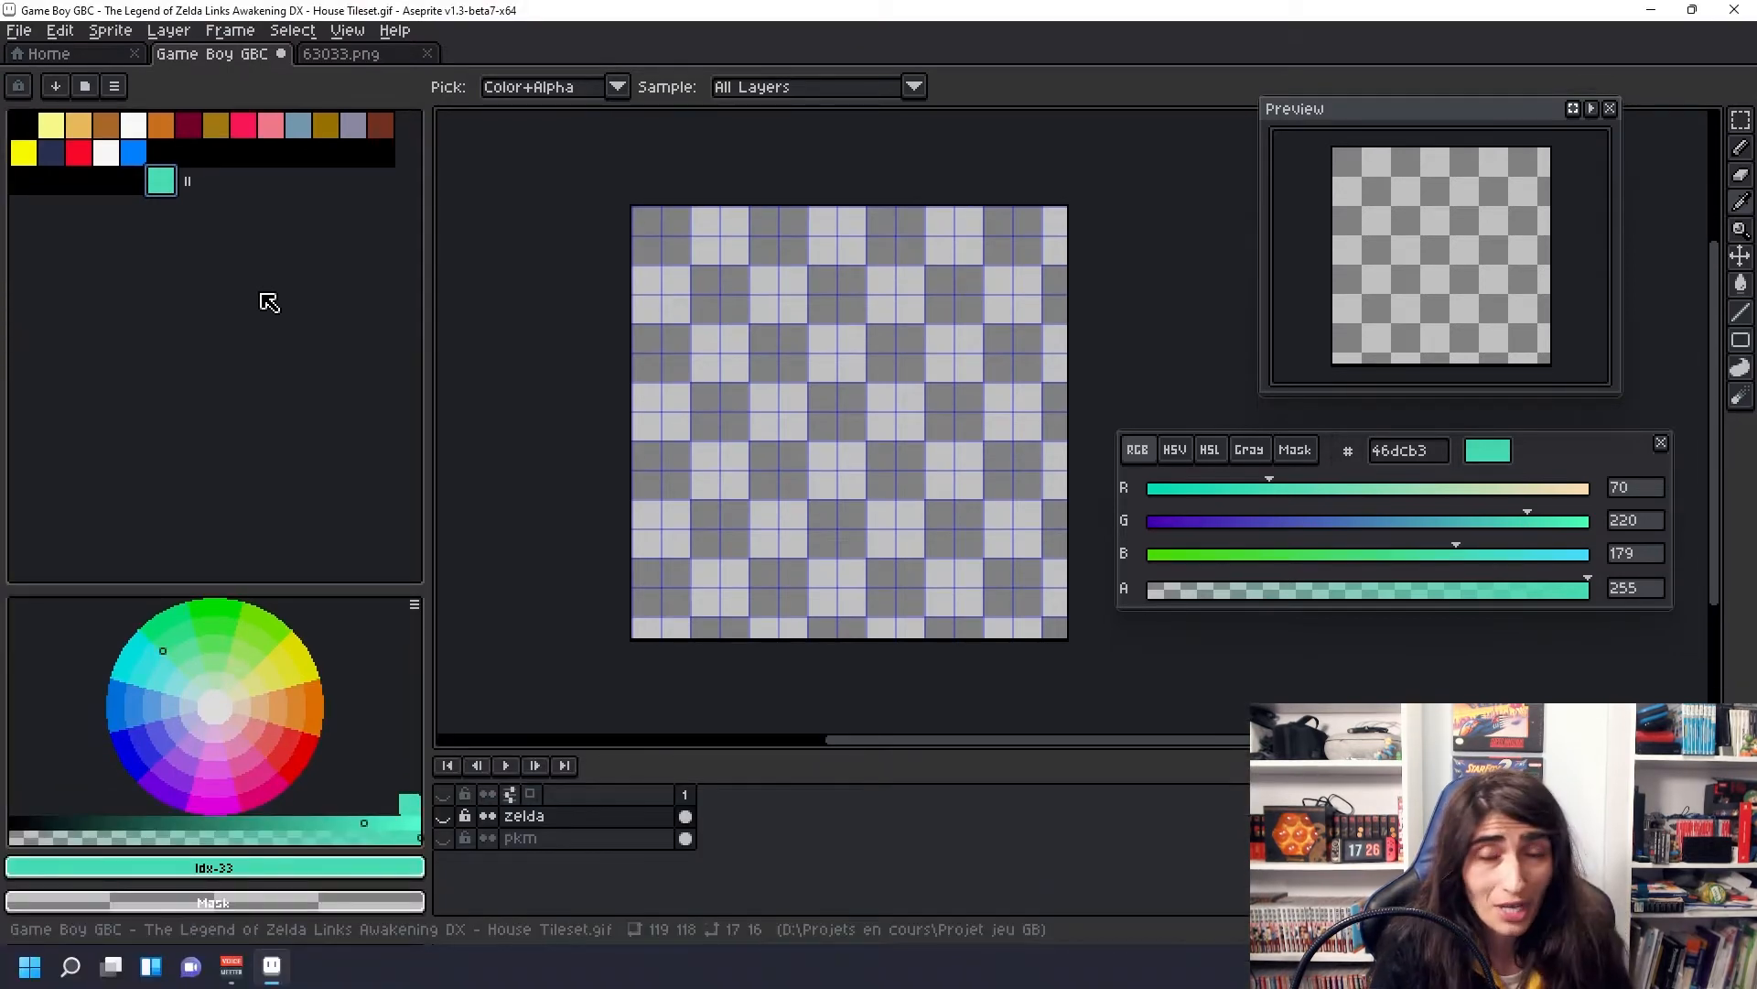
Step: Add a new layer and scribble a freehand turquoise shape on it with the 1 px Pencil
{"action": "key", "text": "shift+n"}
{"action": "key", "text": "b"}
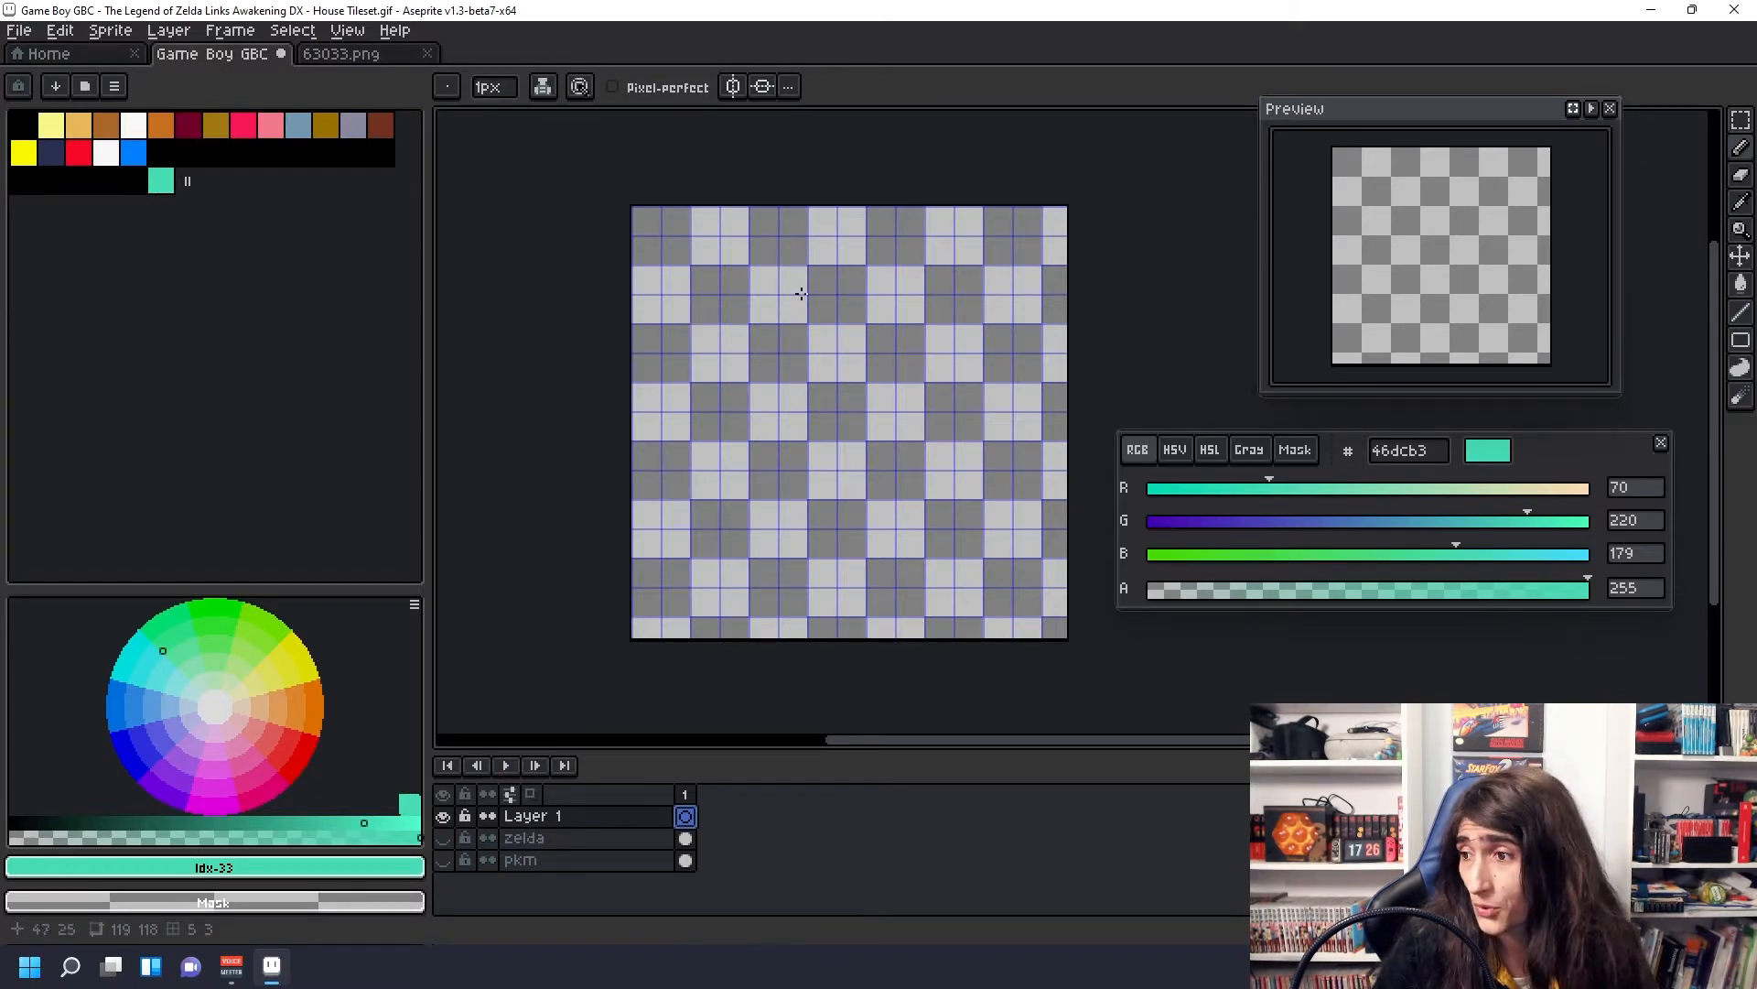
{"action": "mouse_move", "coordinate": [779, 292]}
{"action": "left_mouse_down"}
{"action": "mouse_move", "coordinate": [840, 406]}
{"action": "mouse_move", "coordinate": [784, 385]}
{"action": "mouse_move", "coordinate": [806, 351]}
{"action": "mouse_move", "coordinate": [775, 322]}
{"action": "mouse_move", "coordinate": [826, 362]}
{"action": "mouse_move", "coordinate": [840, 412]}
{"action": "left_mouse_up"}
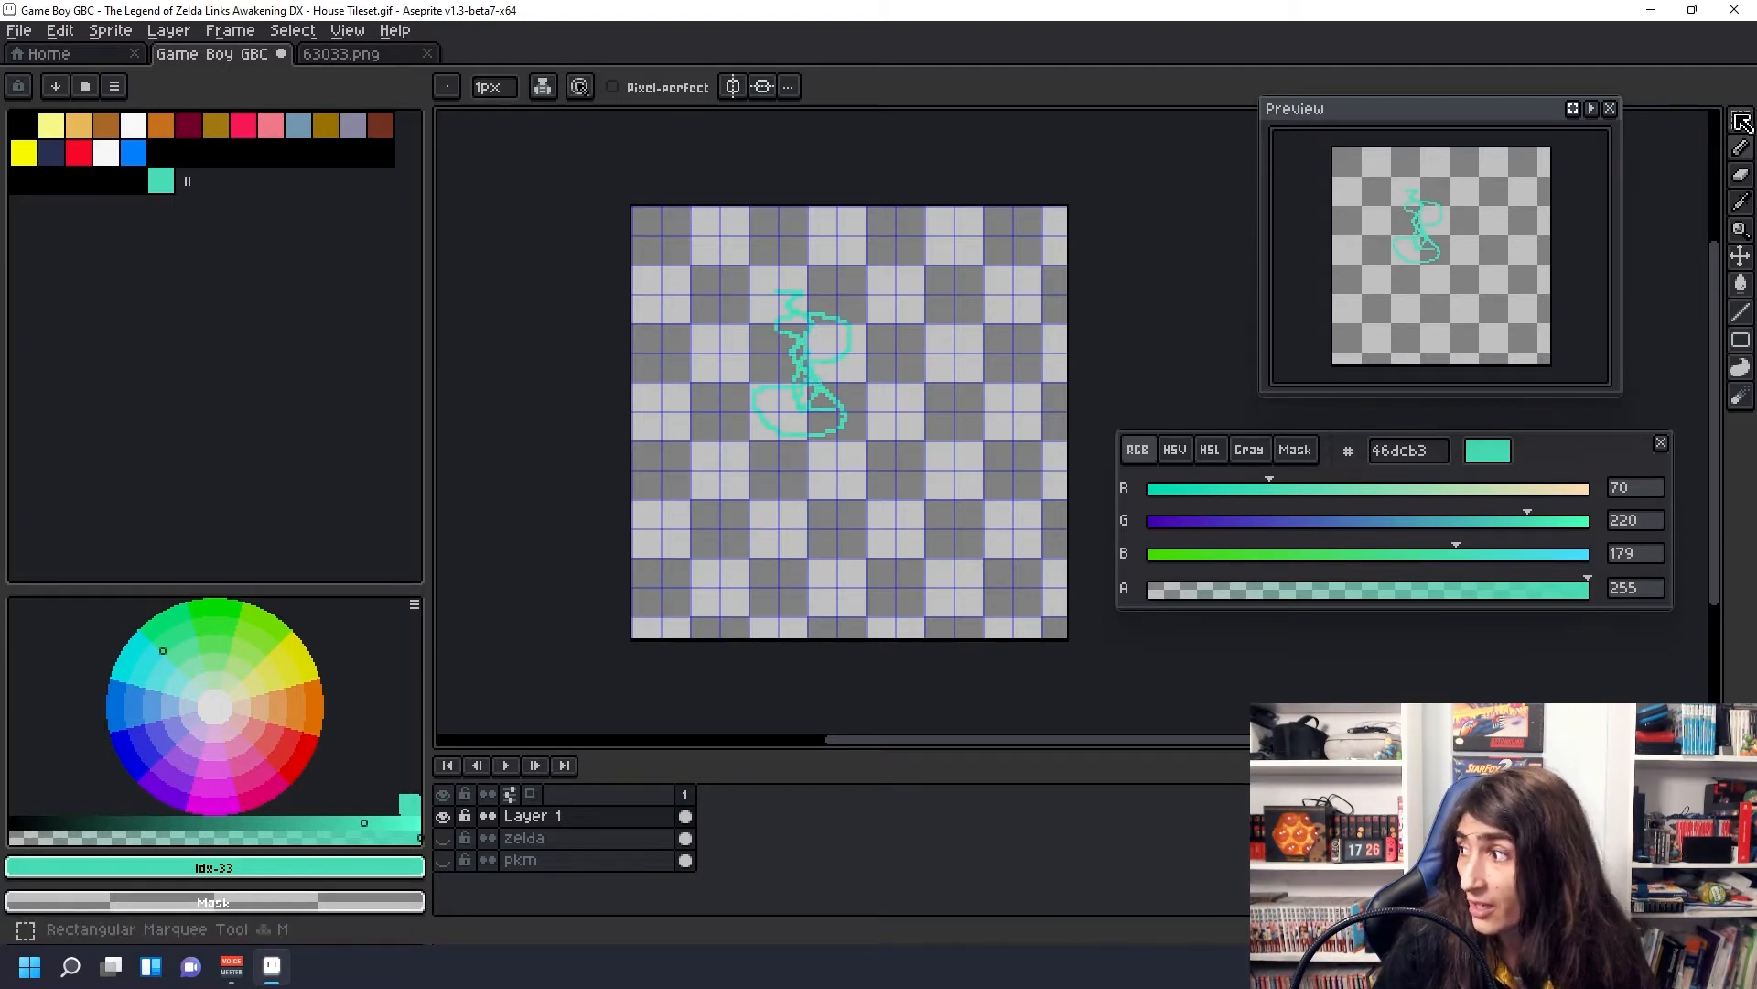
Step: Select the turquoise scribble with a rectangular marquee of about 33 × 49 px and try to transform it
{"action": "left_click", "coordinate": [1743, 122]}
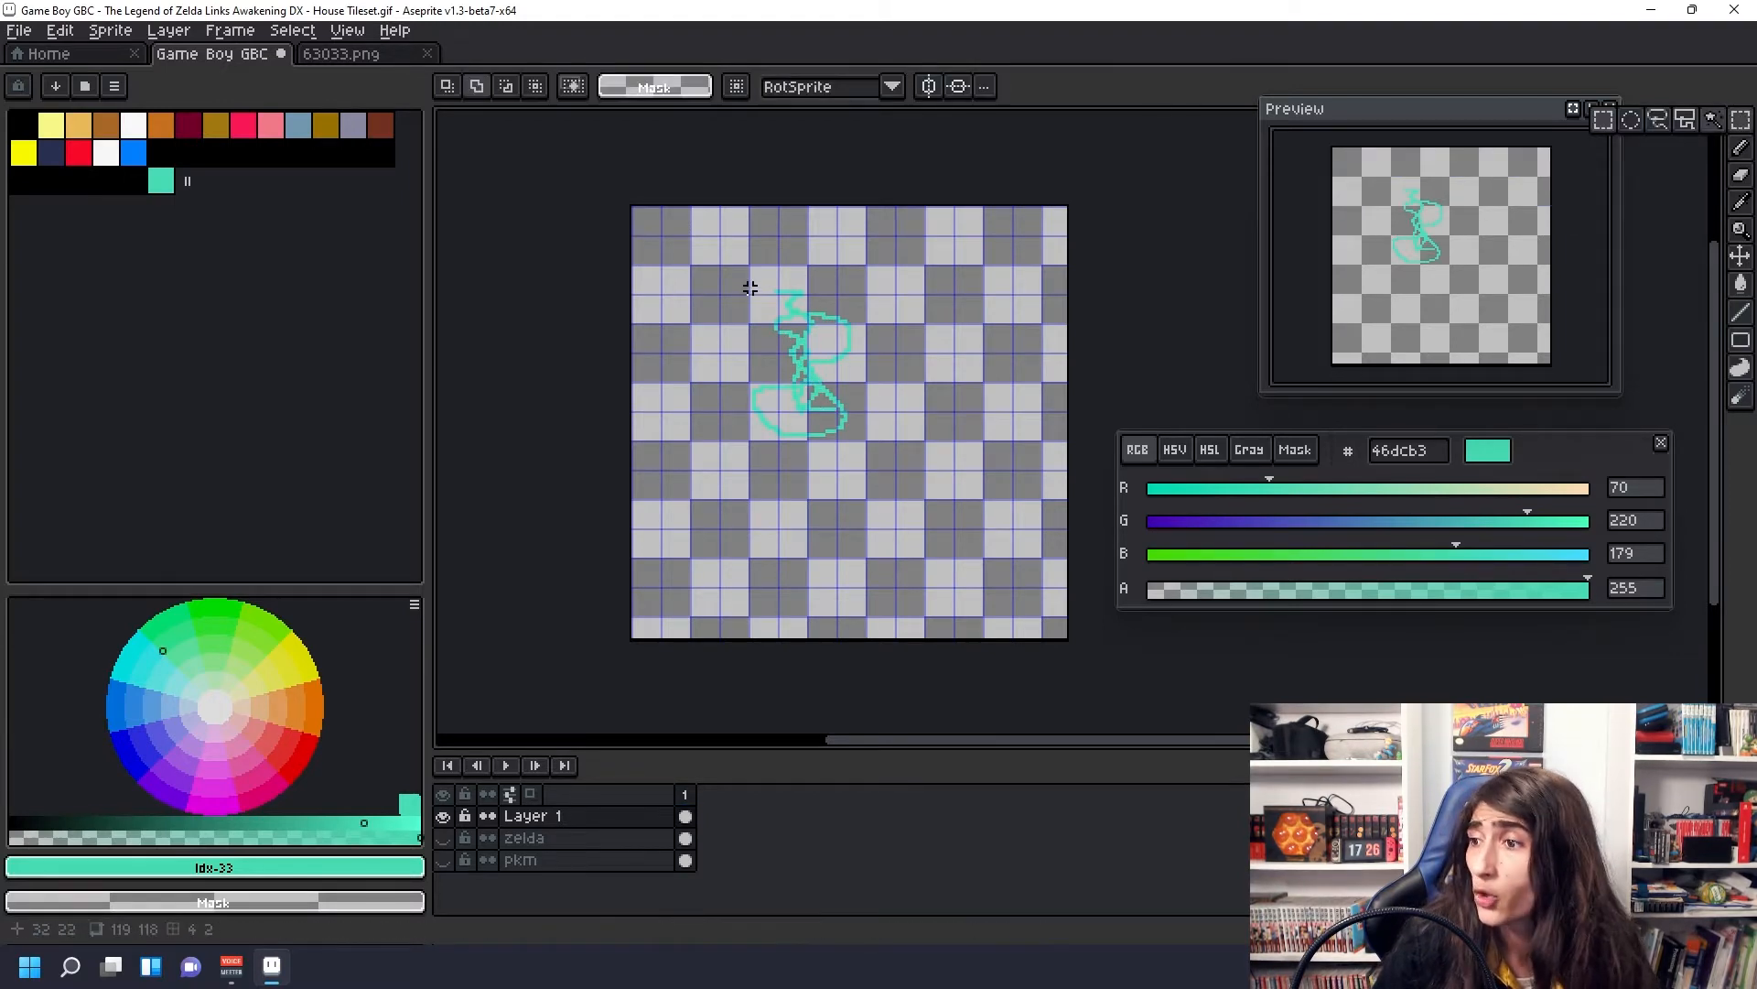
{"action": "left_click_drag", "start_coordinate": [742, 281], "coordinate": [864, 461]}
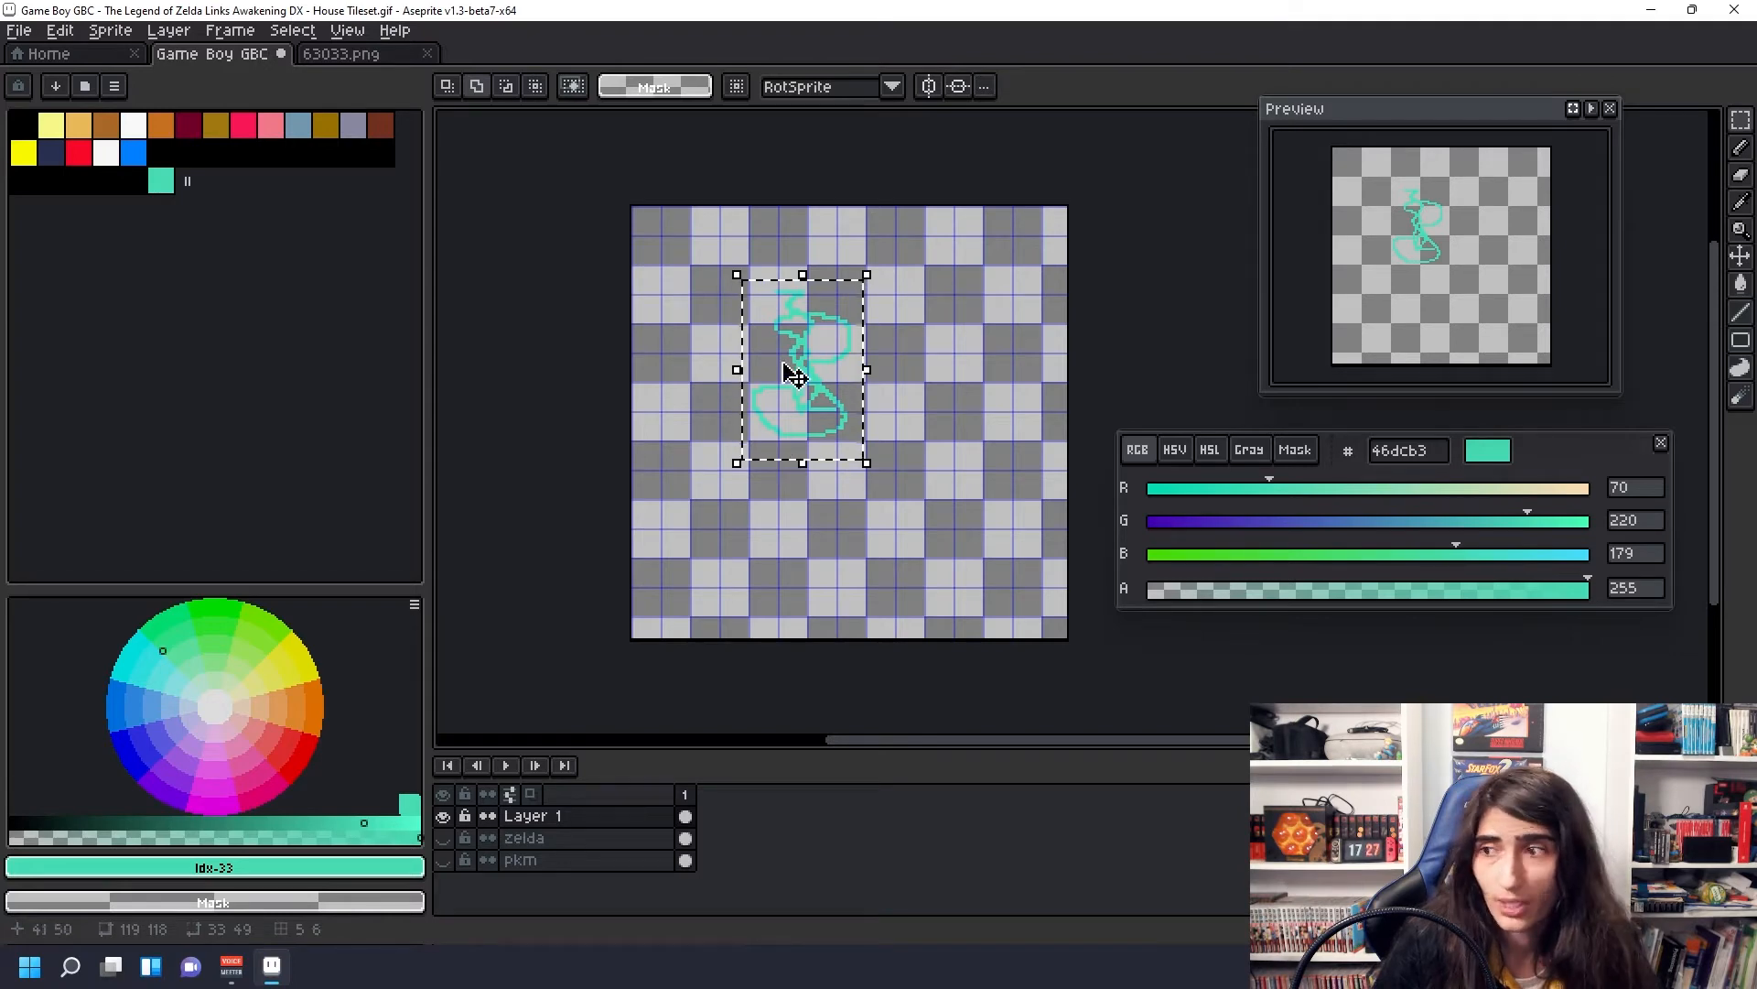
{"action": "left_click", "coordinate": [793, 255]}
{"action": "left_click_drag", "start_coordinate": [804, 268], "coordinate": [772, 248]}
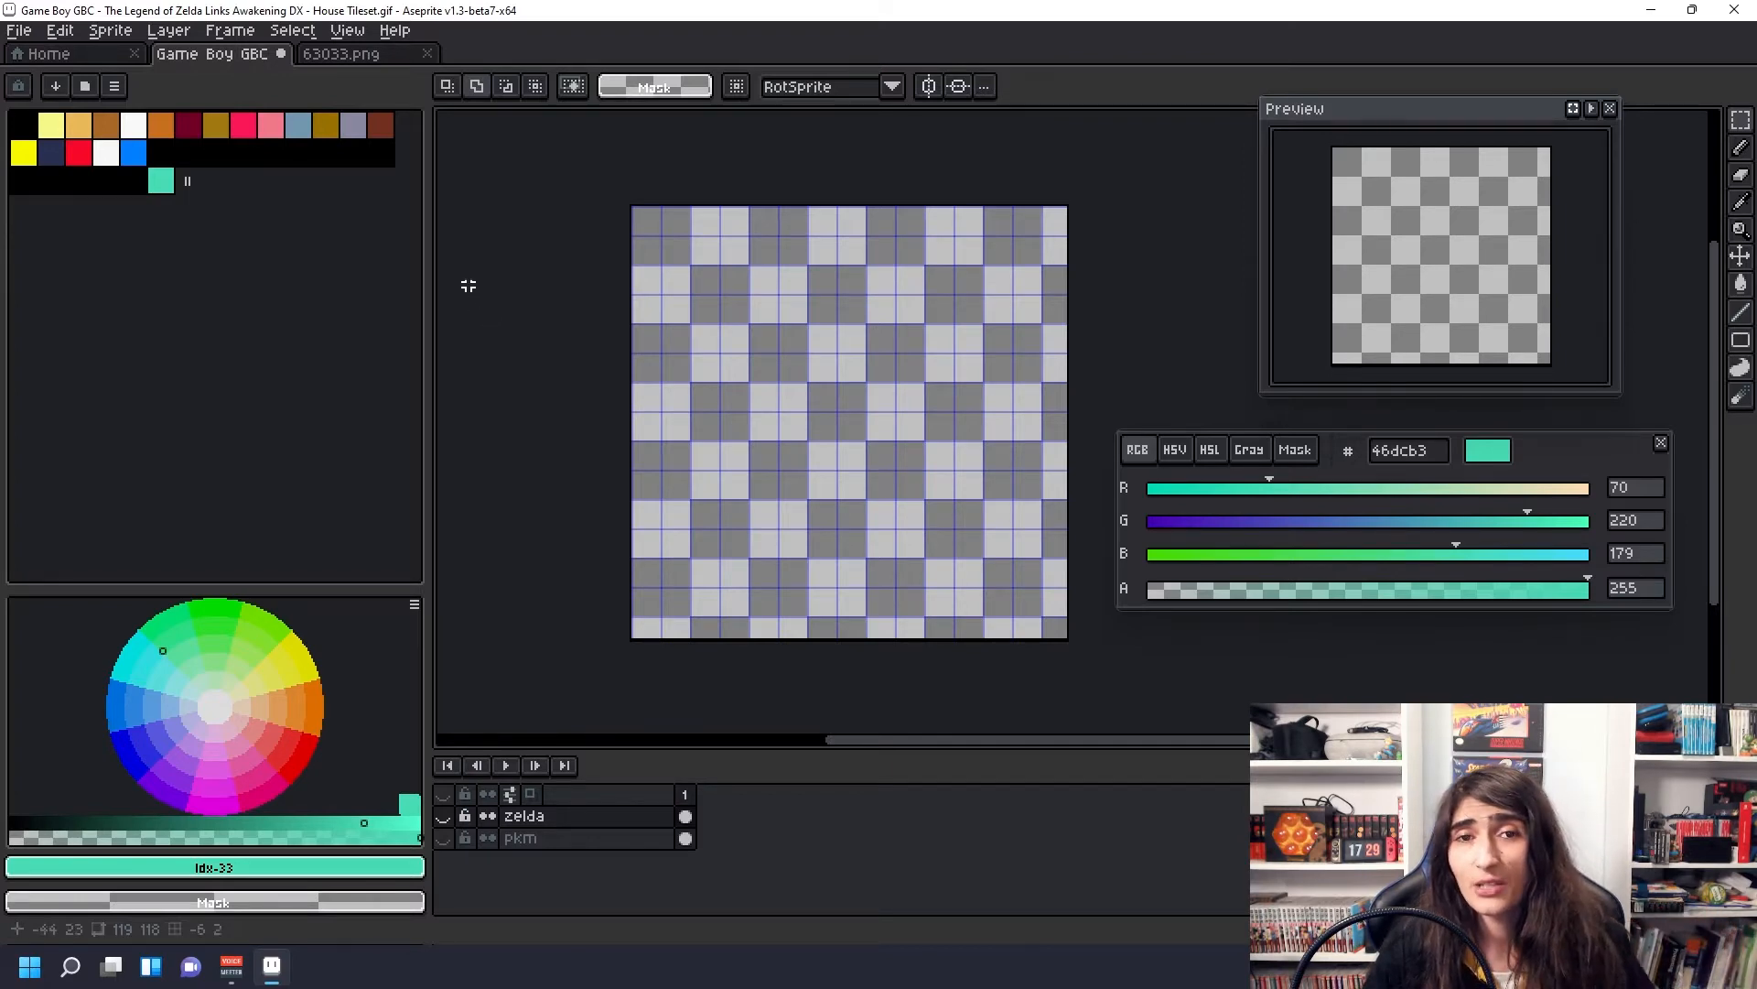
Step: Start a new tilemap layer named "test" based on a new tileset
{"action": "left_click", "coordinate": [177, 37]}
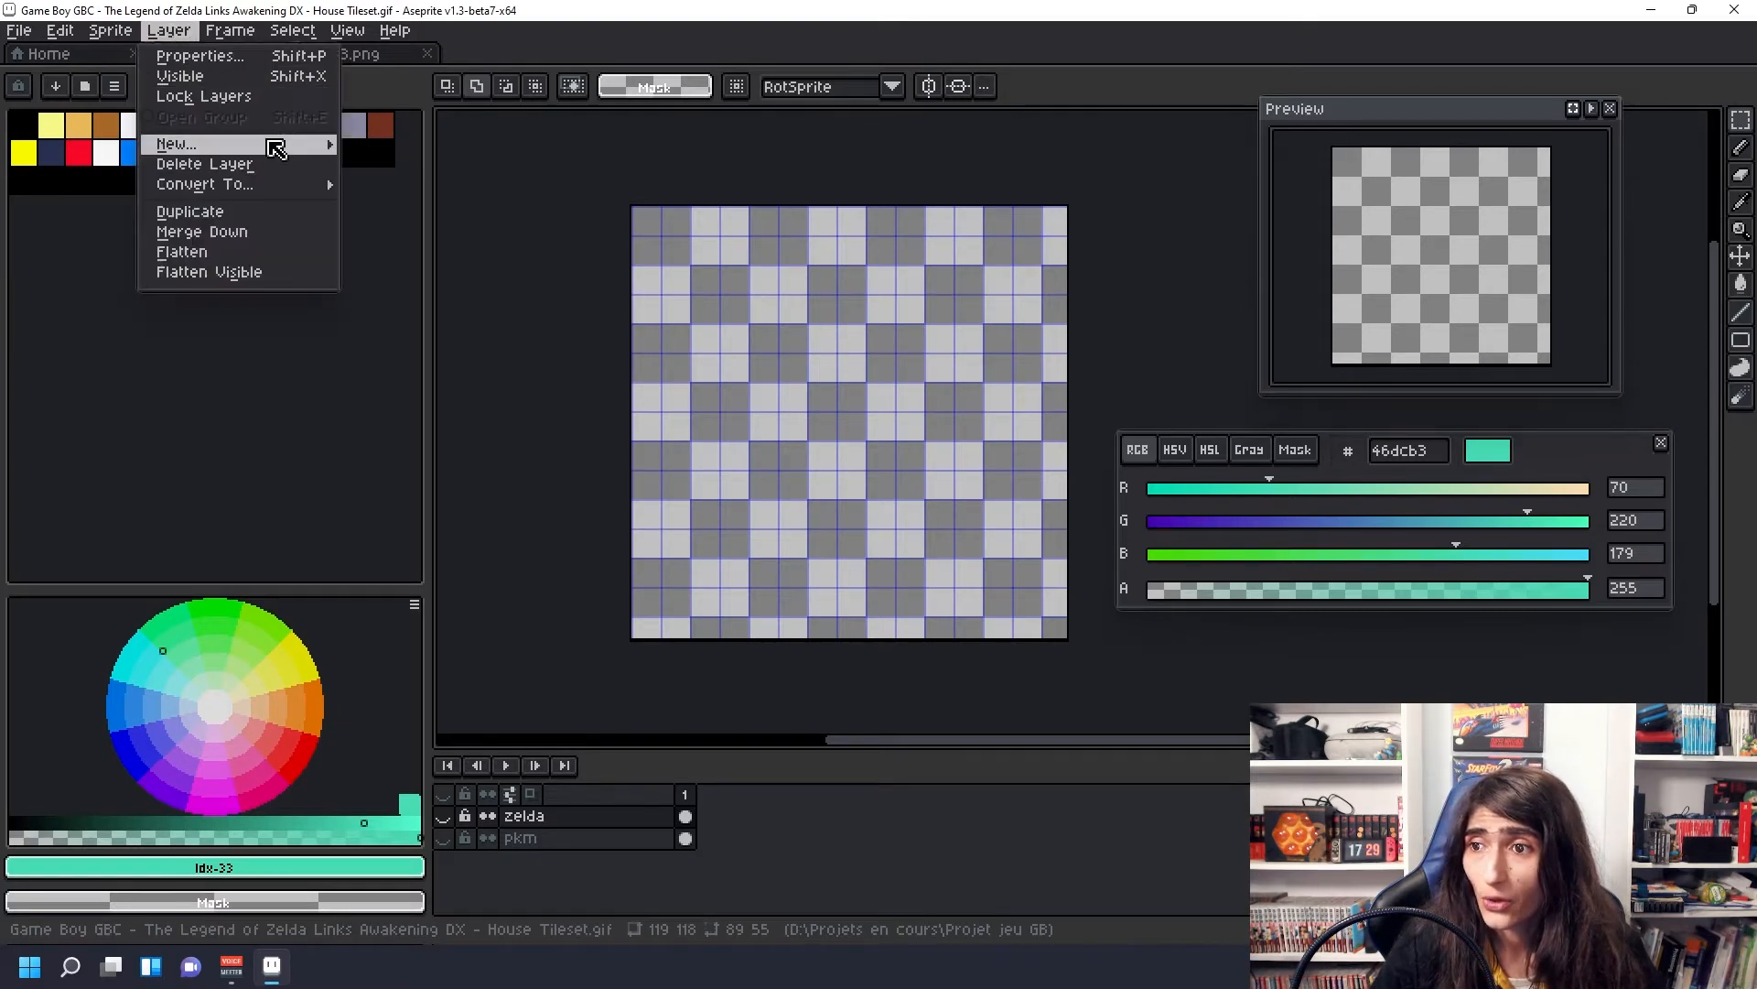
{"action": "mouse_move", "coordinate": [274, 146]}
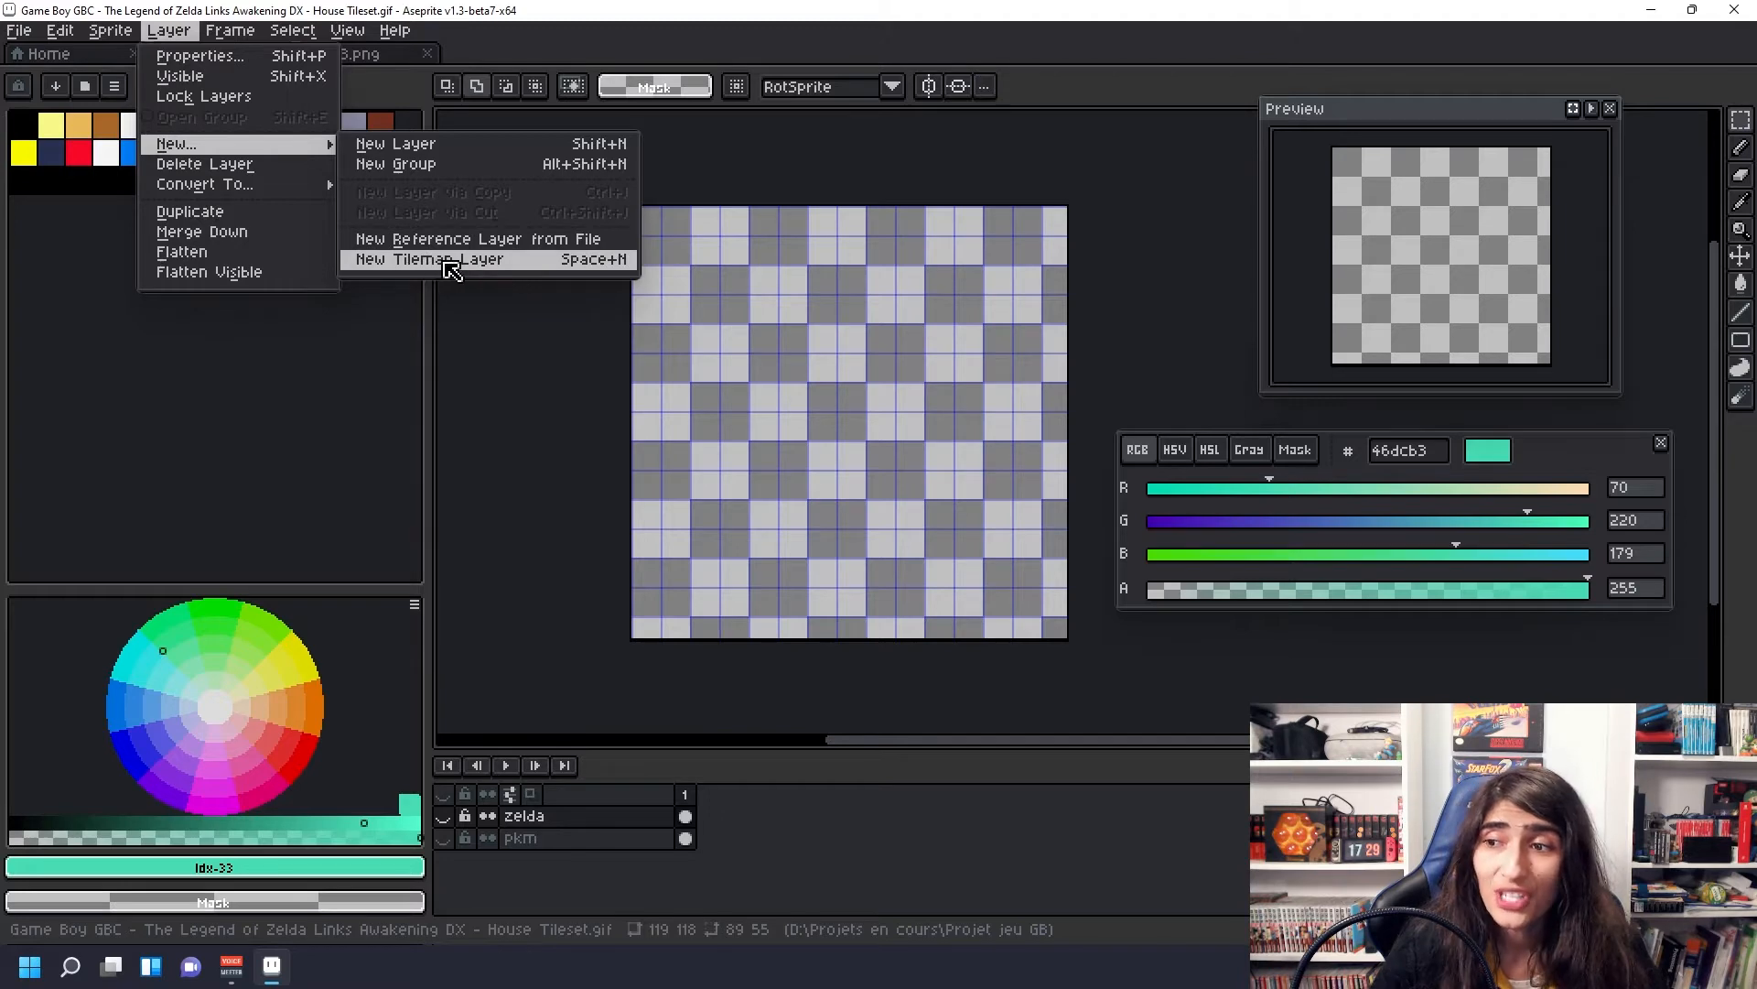
{"action": "left_click", "coordinate": [606, 266]}
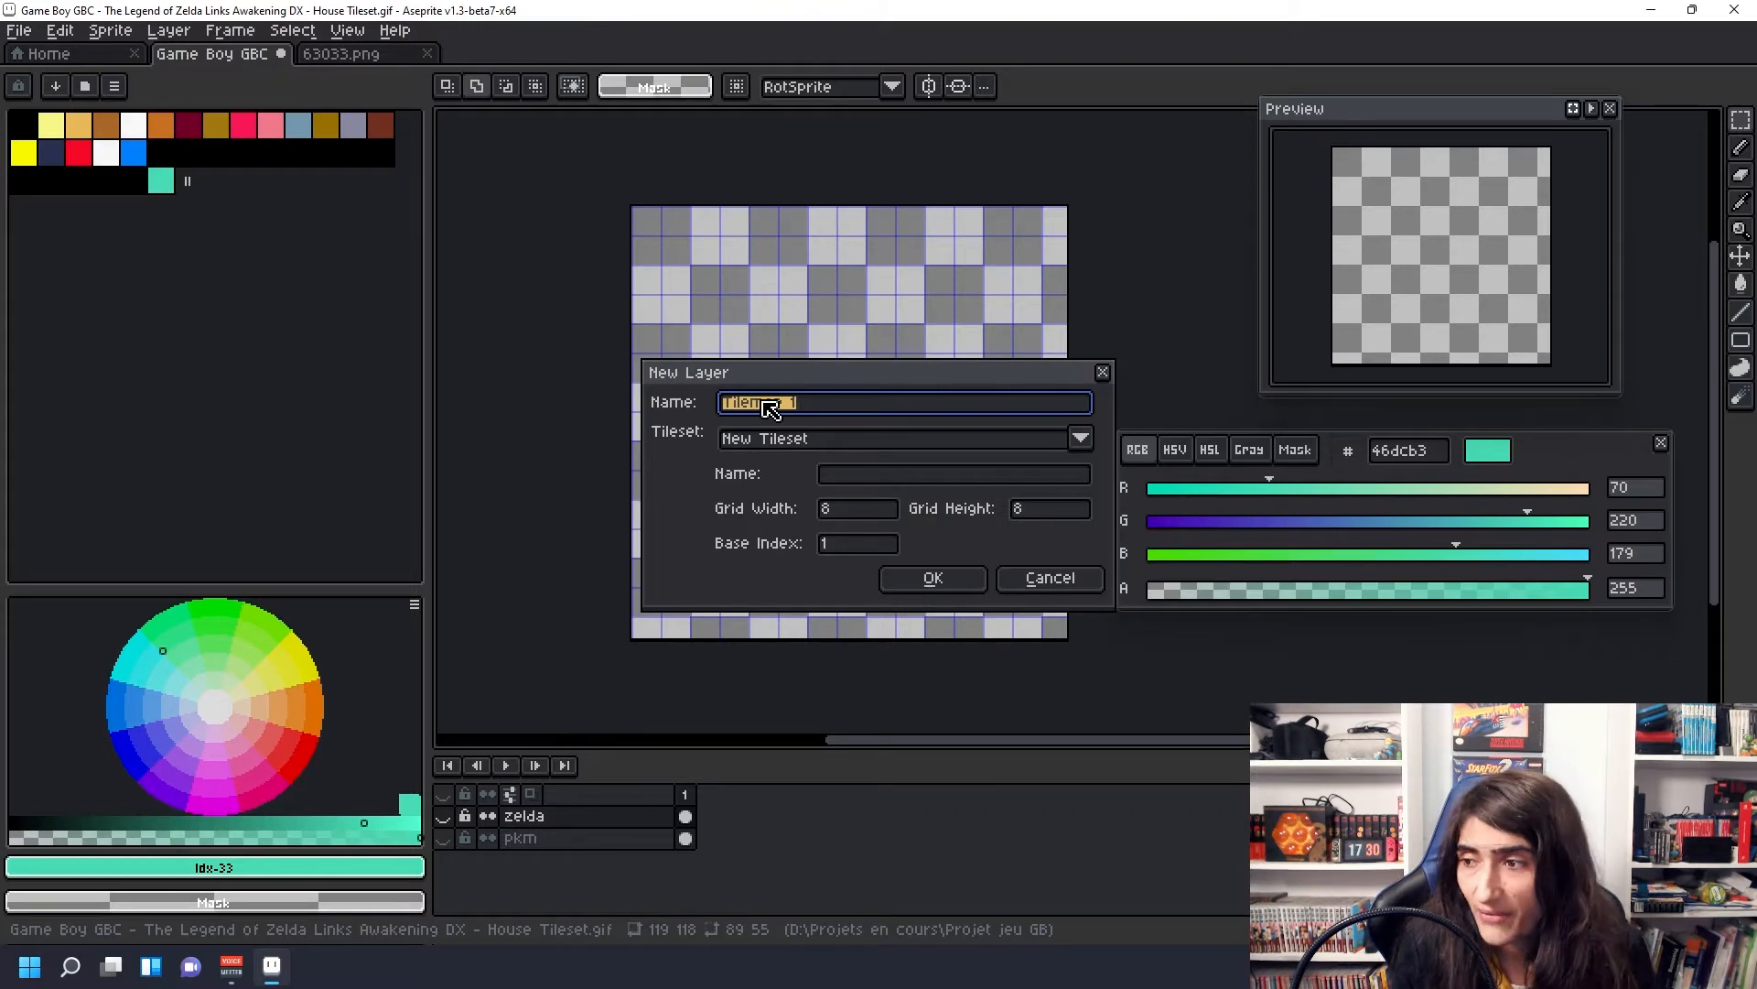
{"action": "type", "text": "test"}
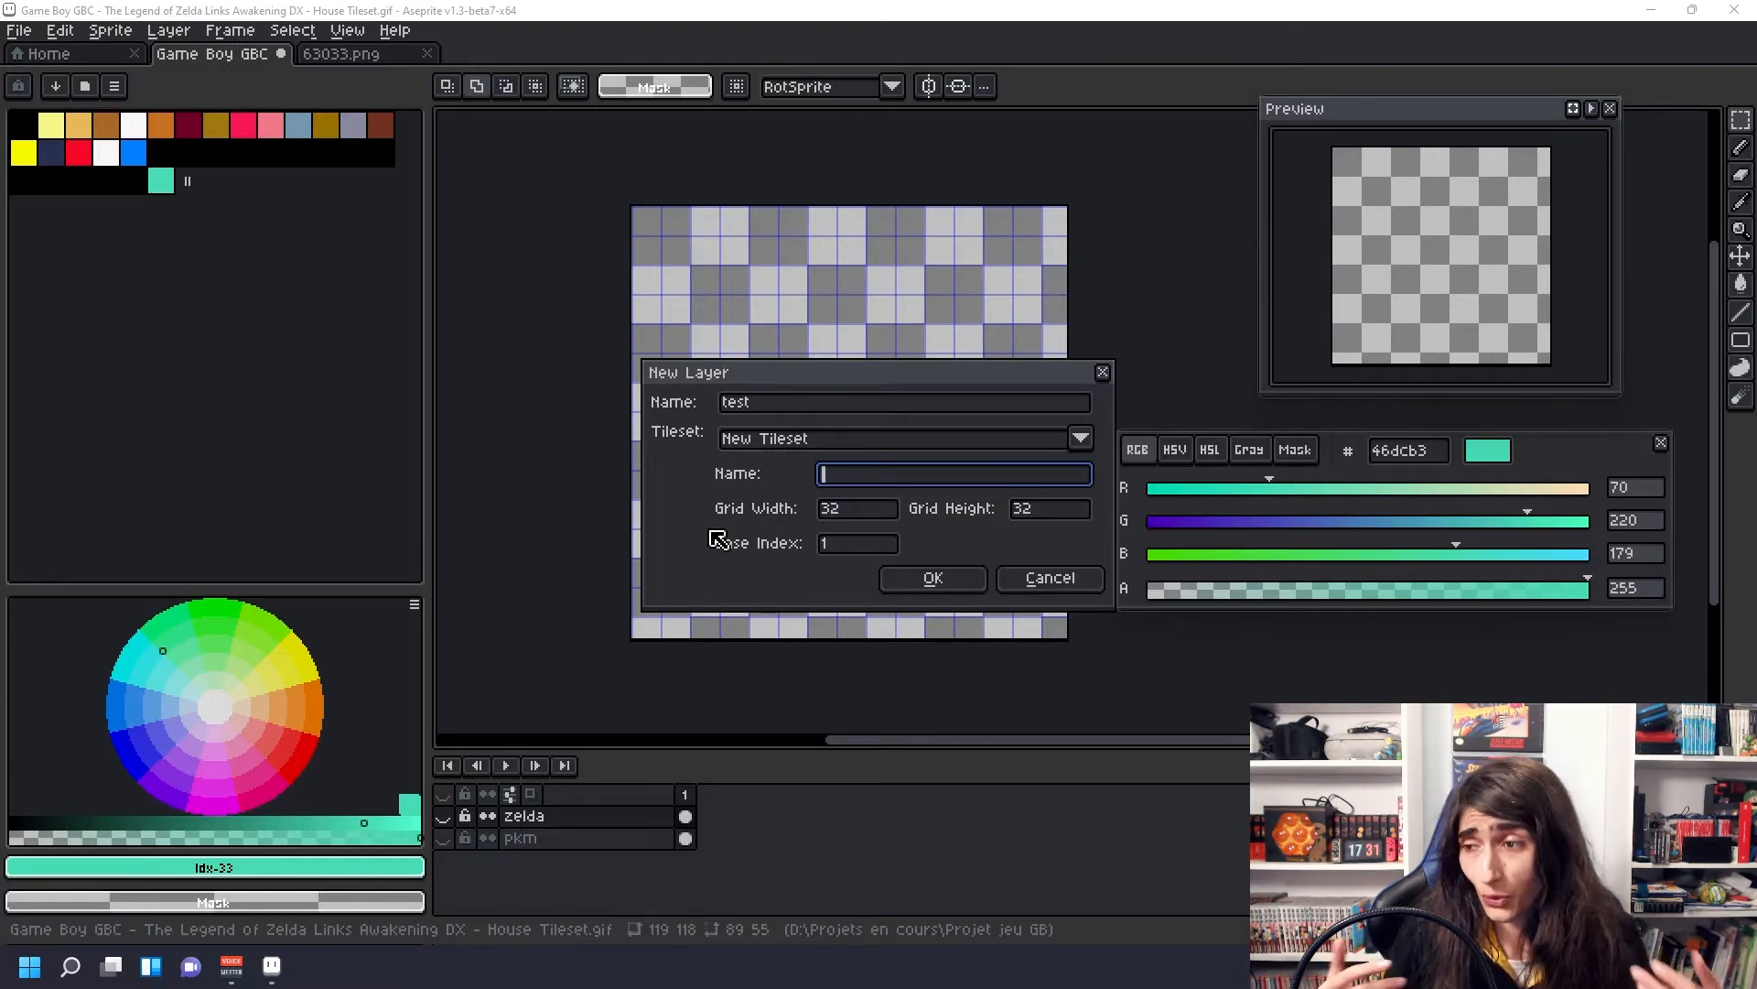
{"action": "left_click", "coordinate": [1081, 438]}
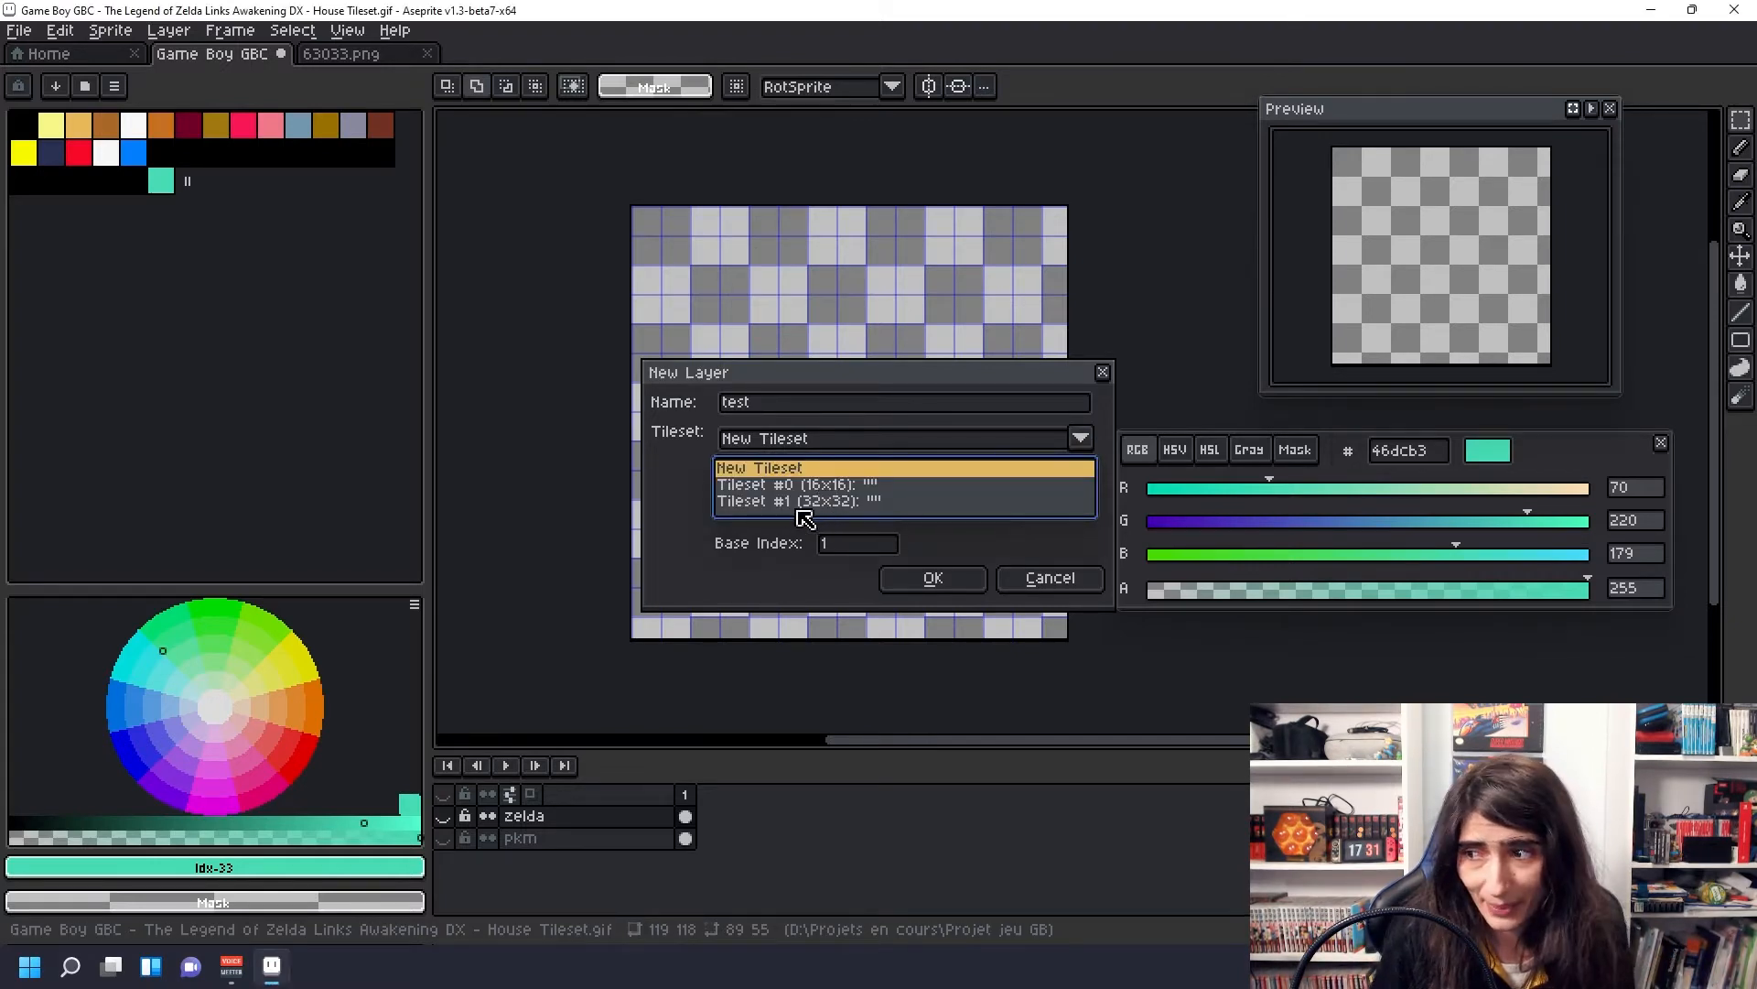
{"action": "left_click", "coordinate": [912, 468]}
{"action": "left_click", "coordinate": [856, 477]}
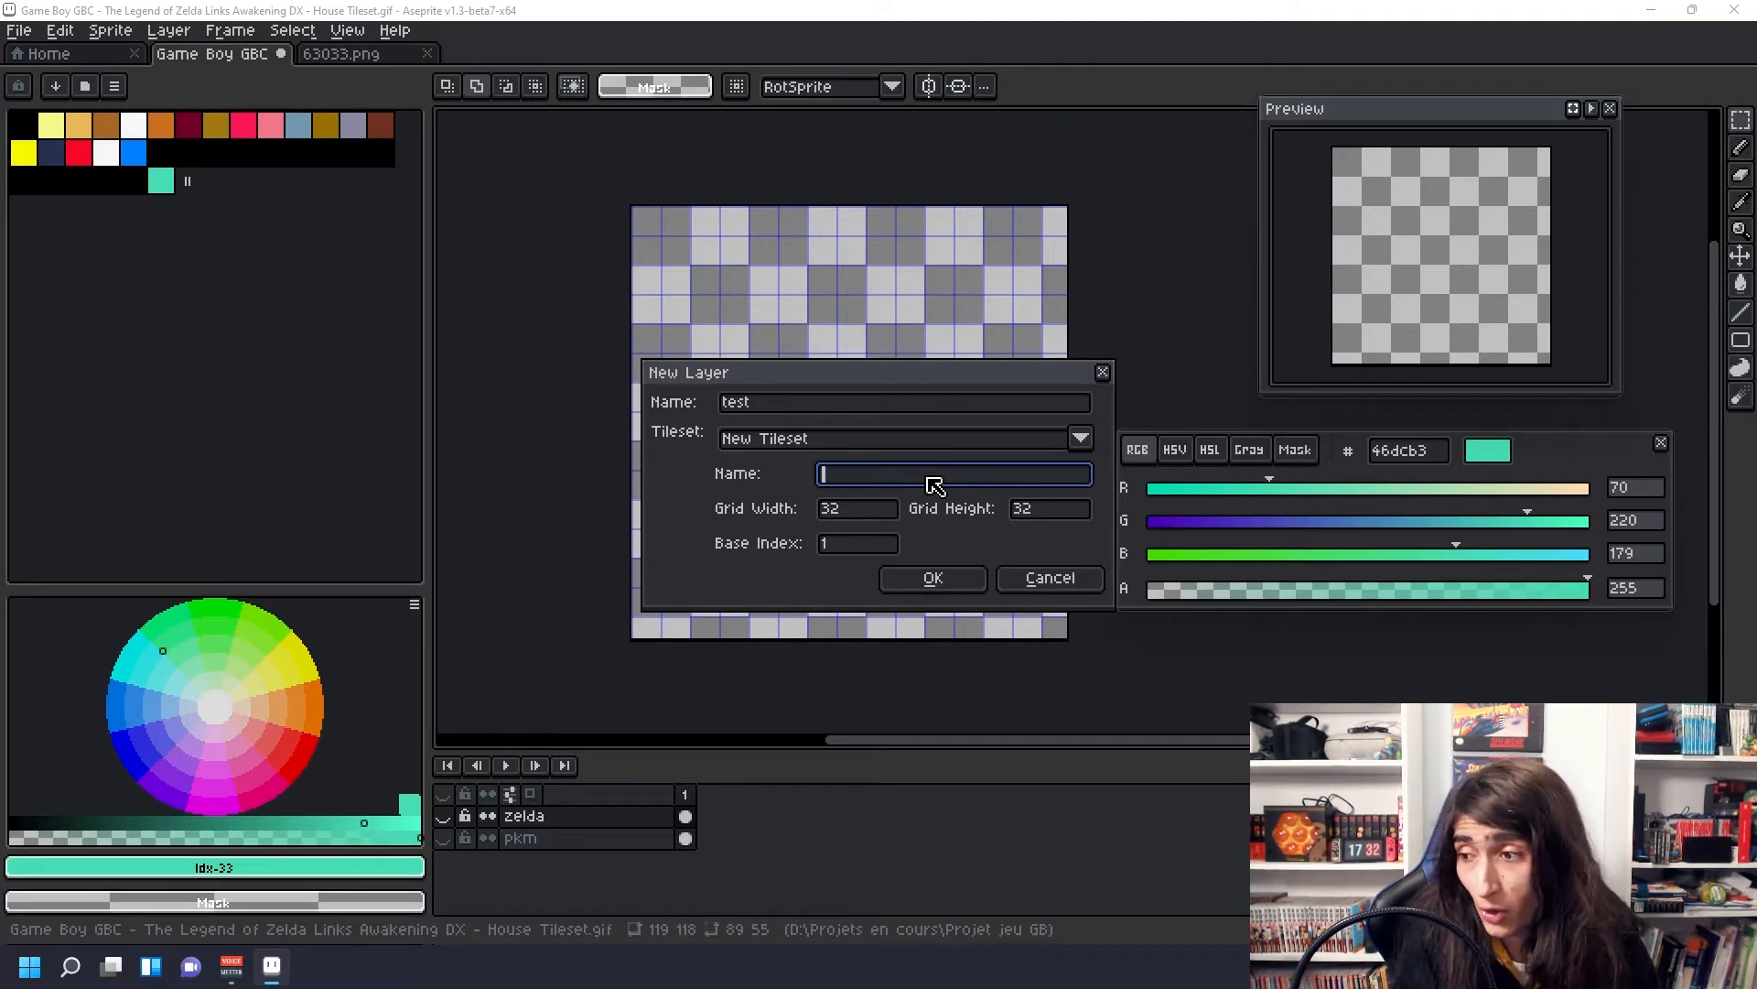
Step: Name the new tileset "test preset", set its grid width and height to 8, and create the tilemap layer
{"action": "type", "text": "test preset"}
{"action": "key", "text": "Tab"}
{"action": "type", "text": "8"}
{"action": "key", "text": "Tab"}
{"action": "type", "text": "8"}
{"action": "key", "text": "Tab"}
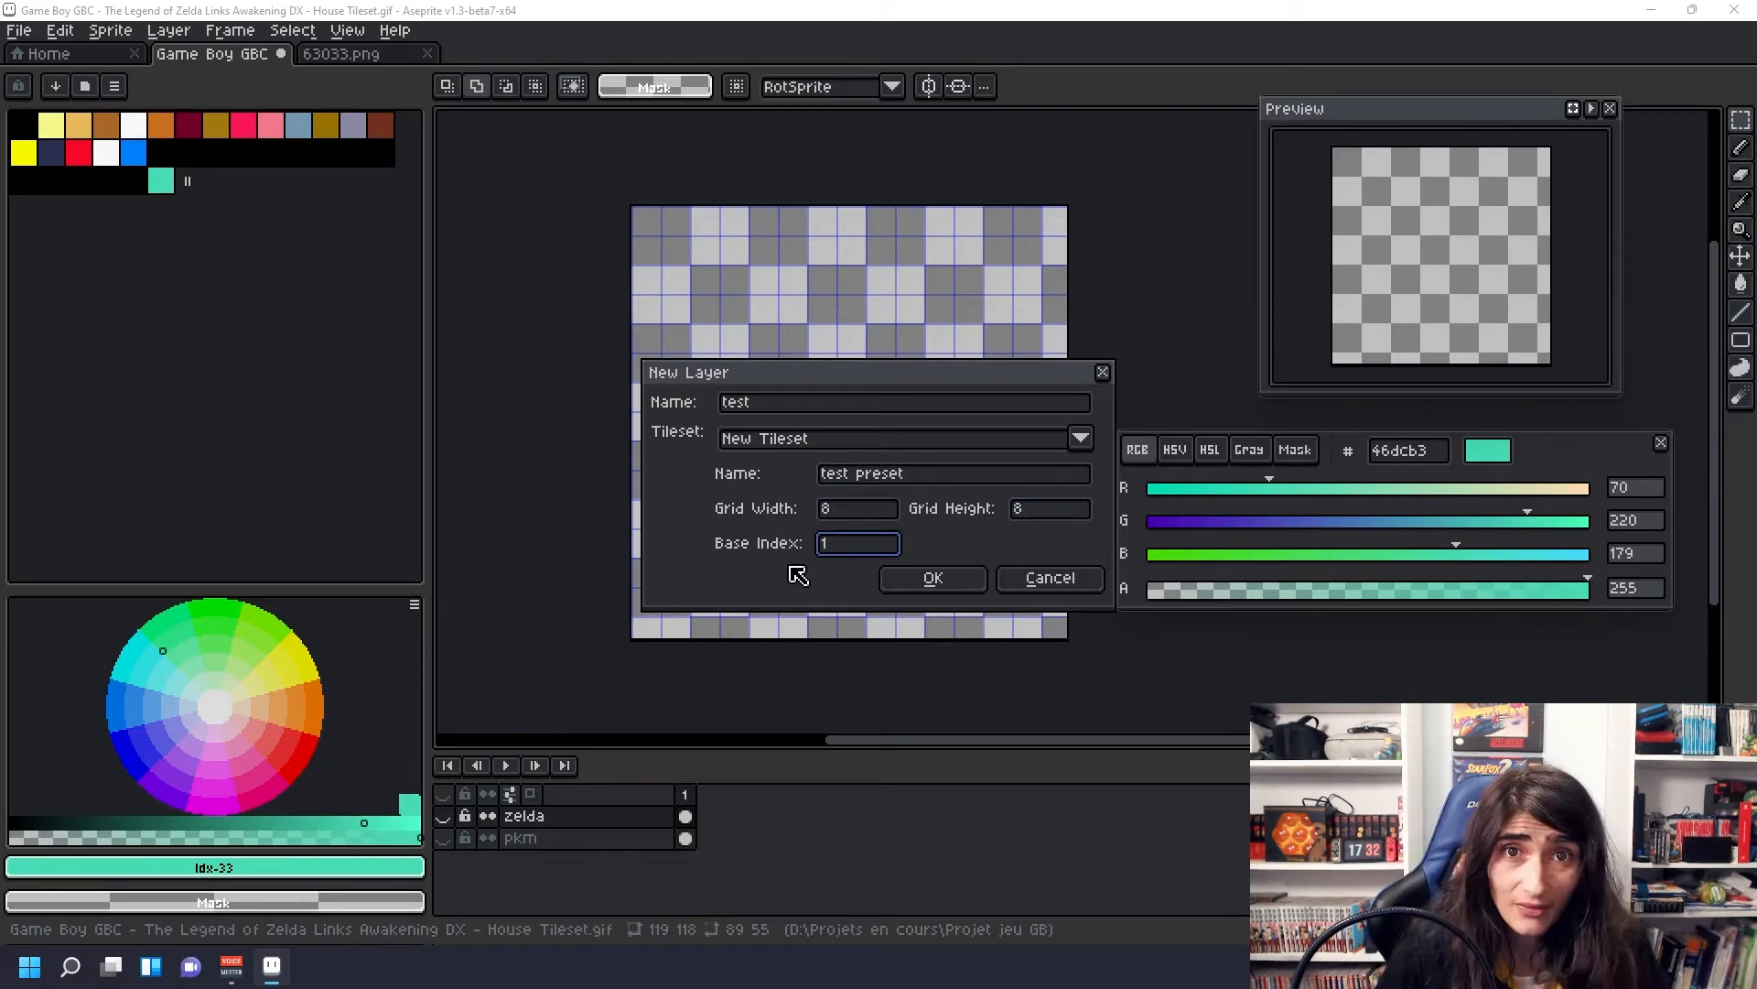
{"action": "mouse_move", "coordinate": [833, 543]}
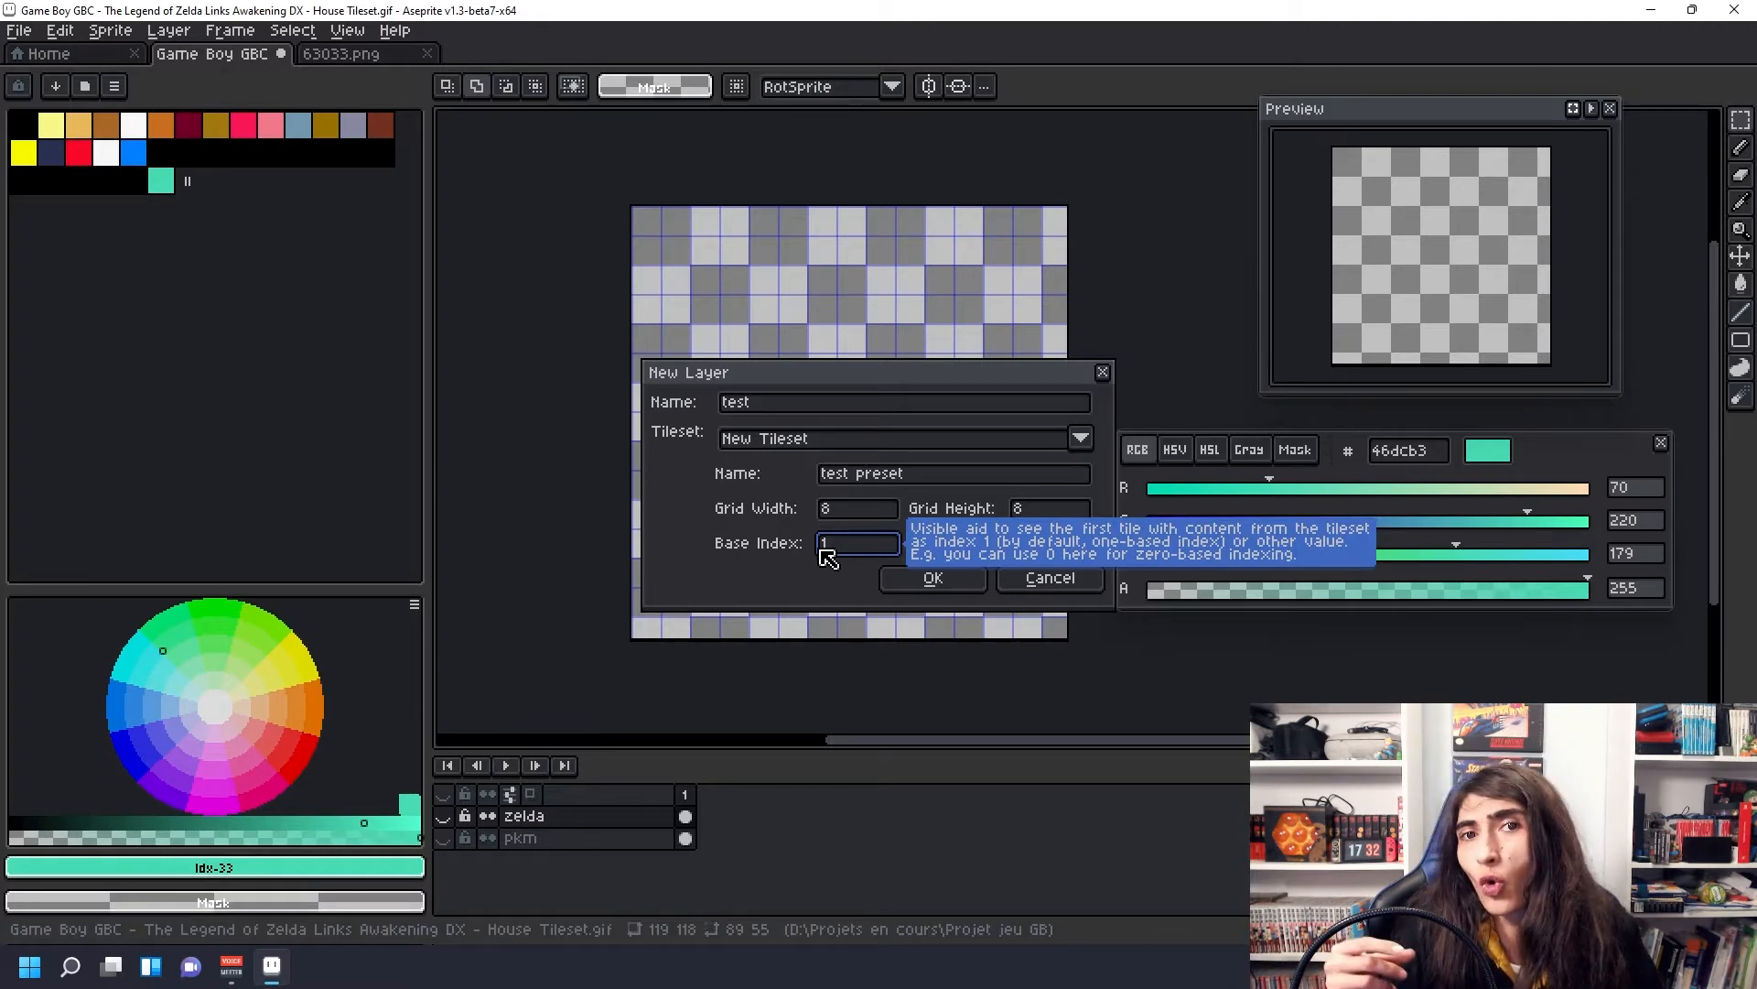
{"action": "left_click", "coordinate": [943, 588]}
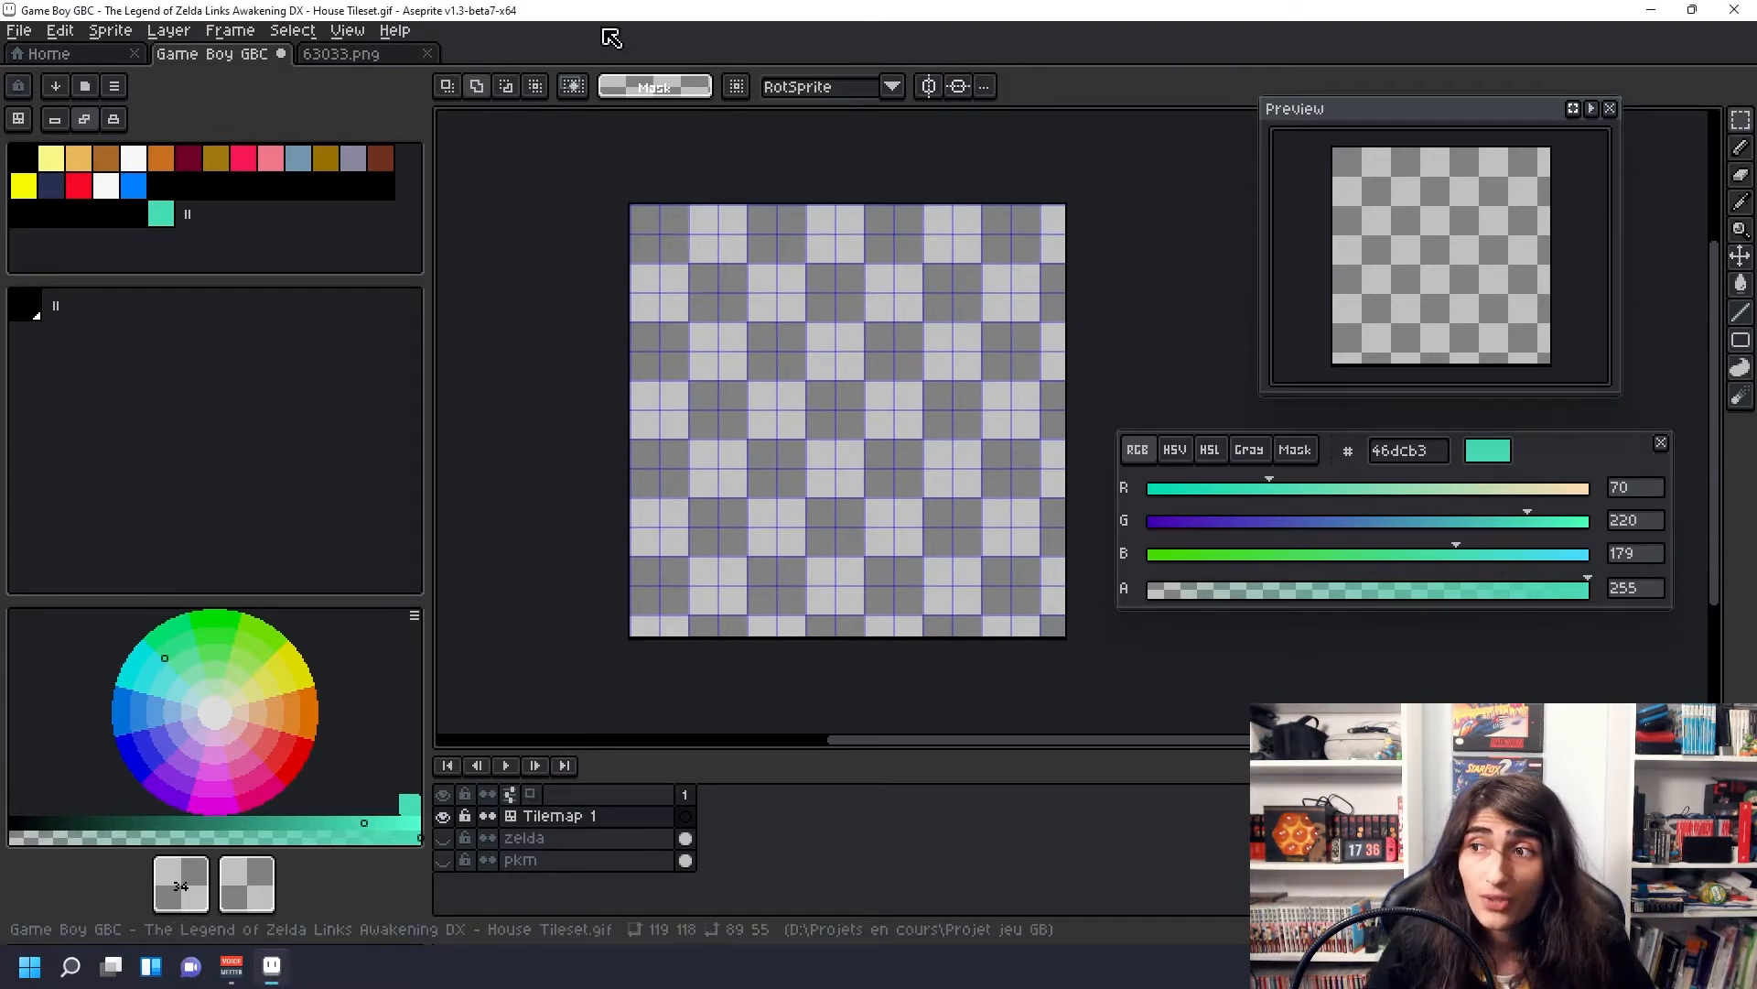
{"action": "left_click", "coordinate": [185, 37]}
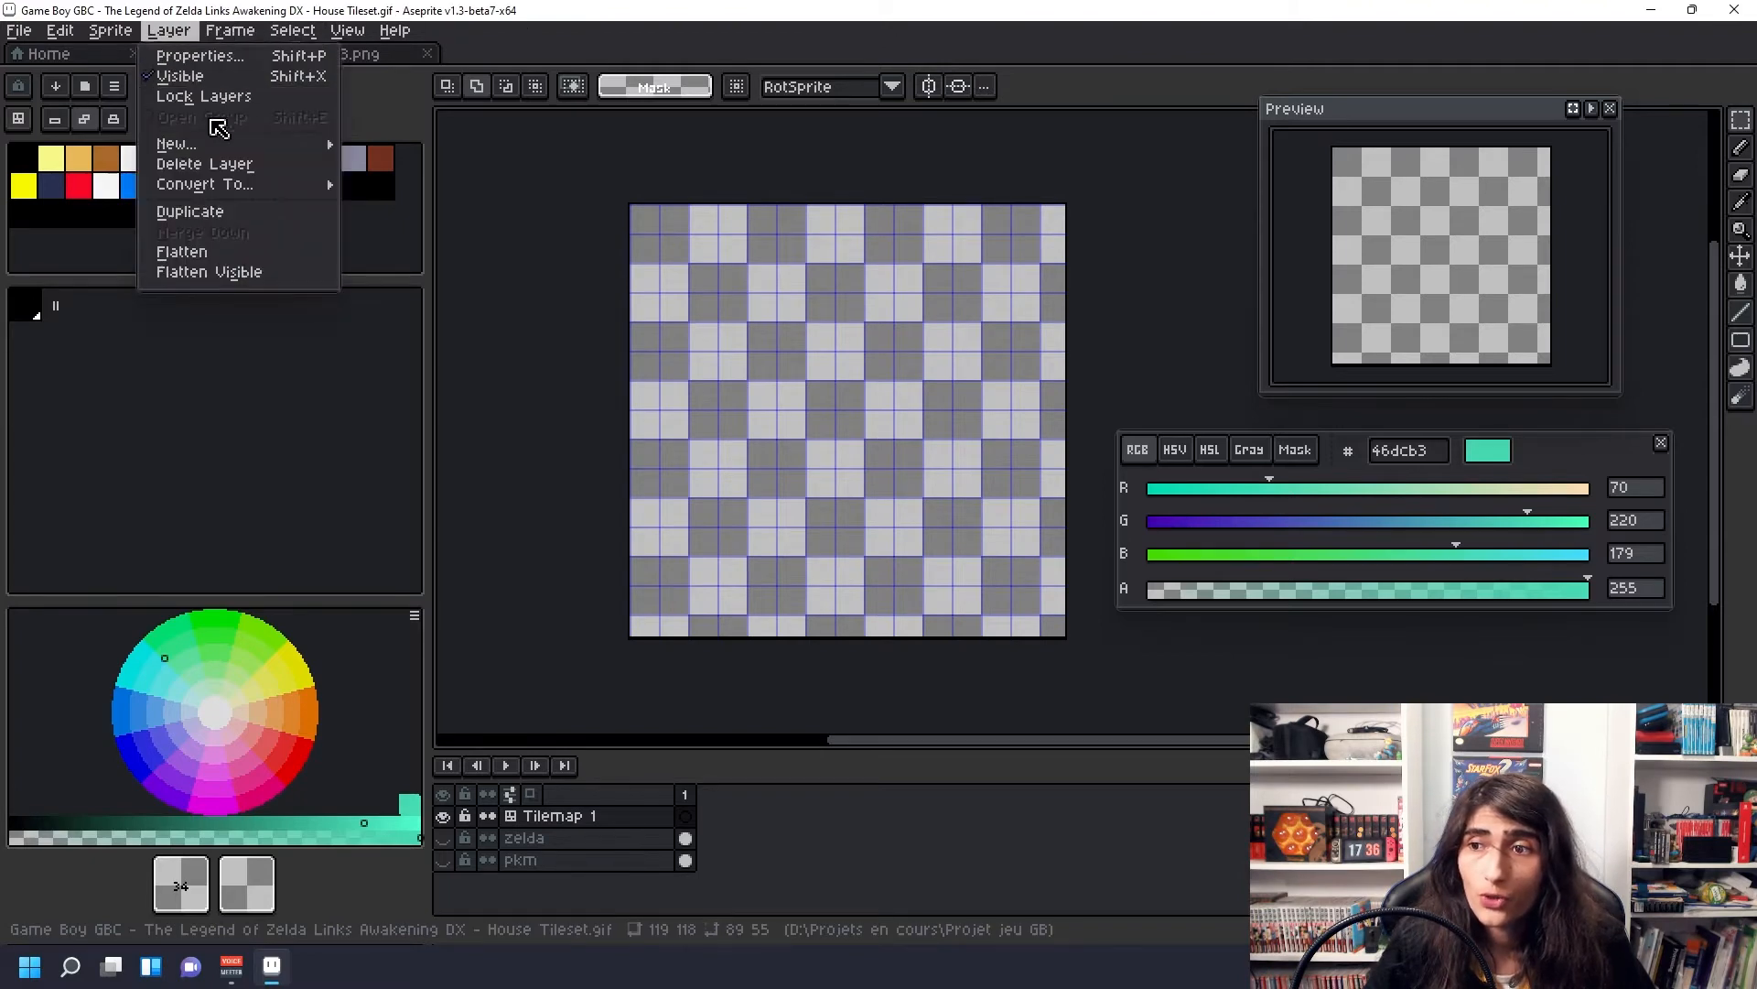
{"action": "mouse_move", "coordinate": [274, 146]}
{"action": "left_click", "coordinate": [501, 264]}
{"action": "left_click", "coordinate": [1081, 439]}
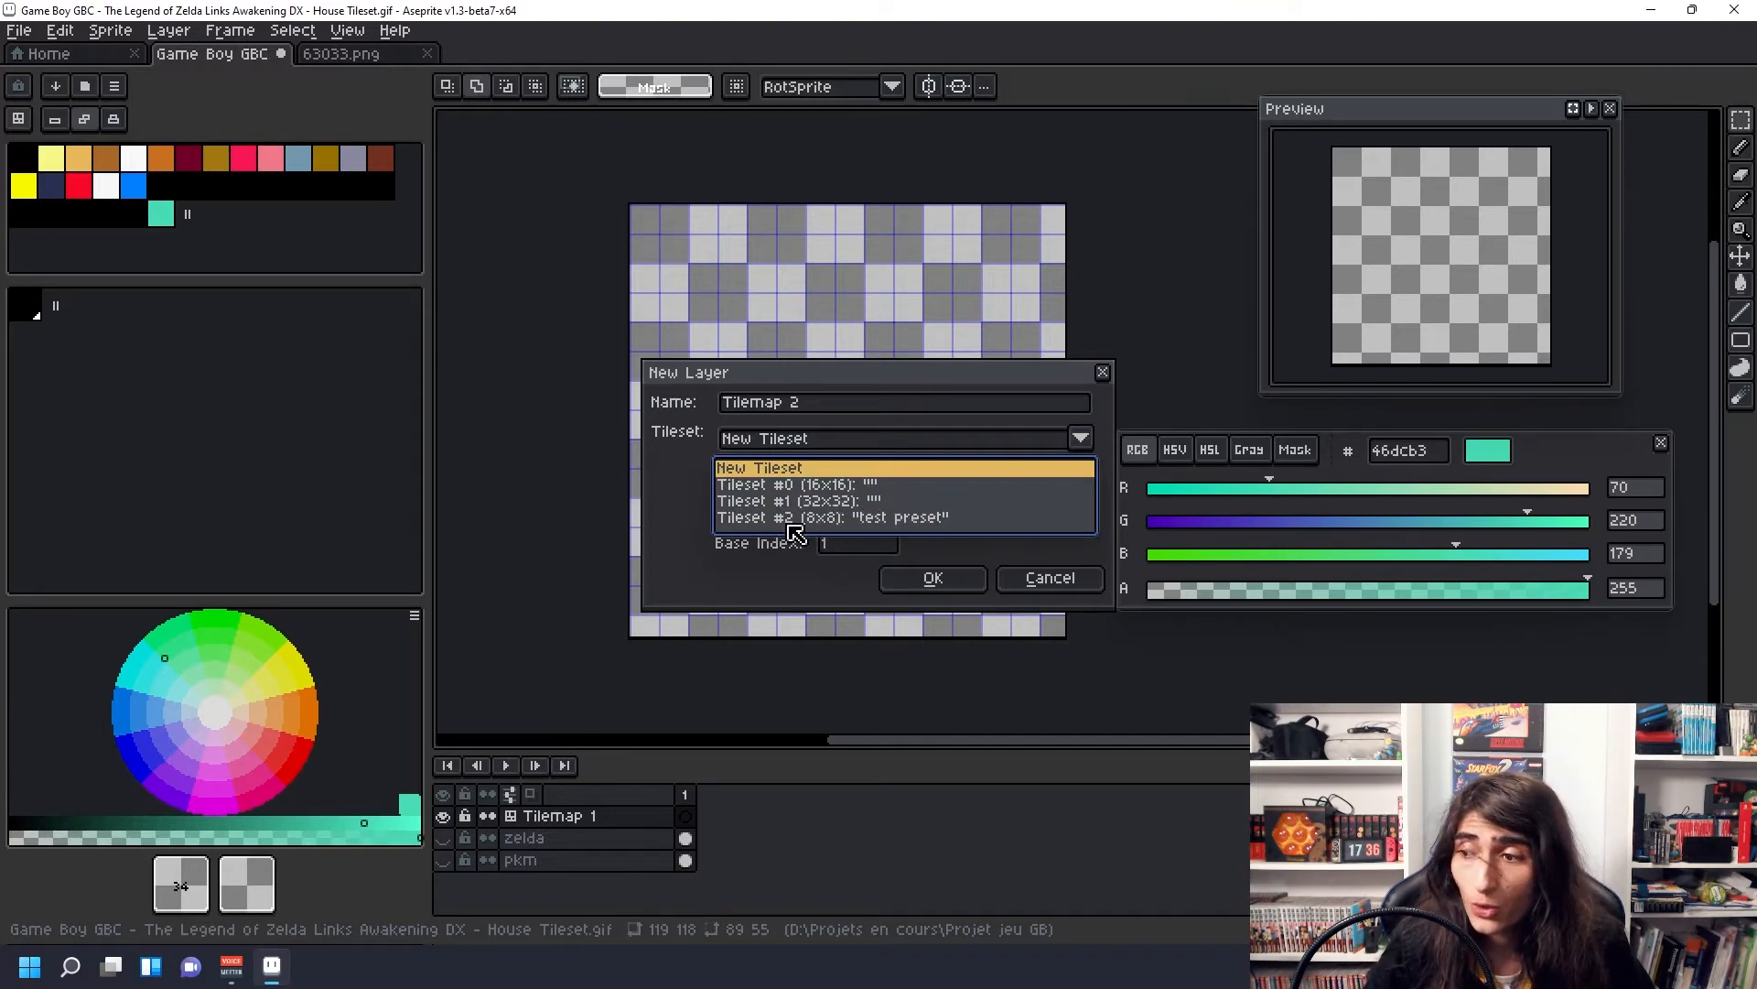
{"action": "left_click", "coordinate": [947, 518]}
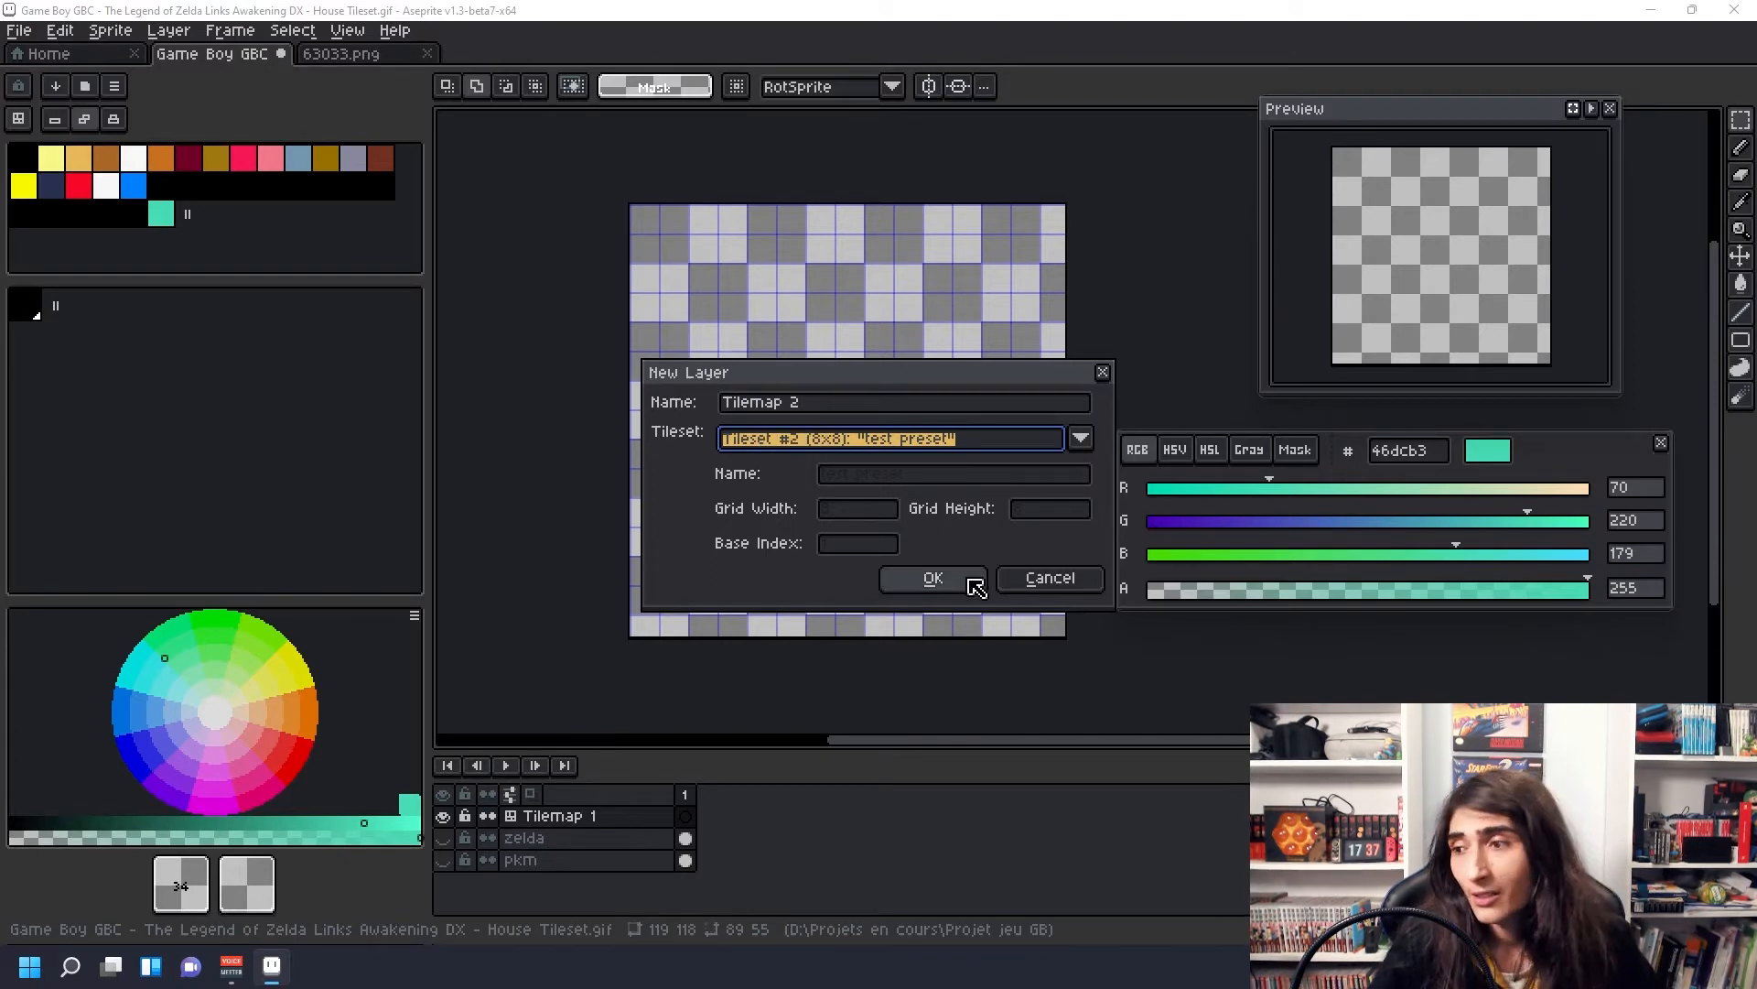
{"action": "left_click", "coordinate": [1050, 578]}
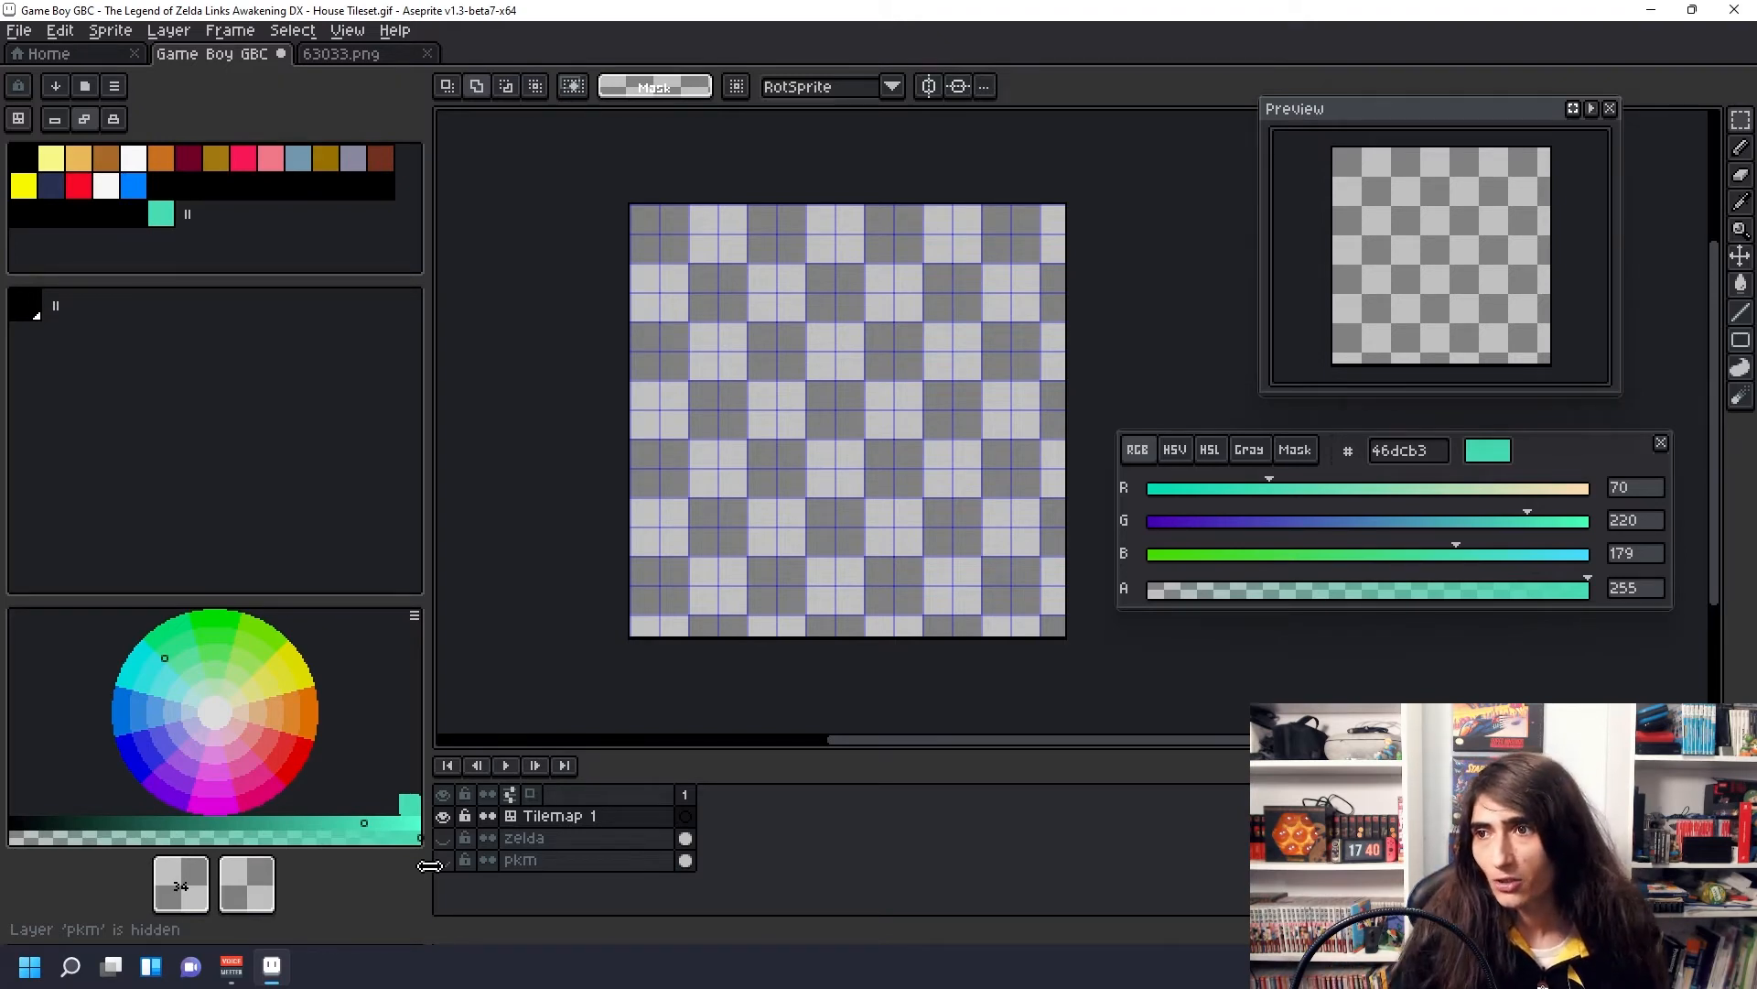
Step: Examine the canvas grid settings for origin, width and height, leaving them as they are
{"action": "left_click", "coordinate": [347, 30]}
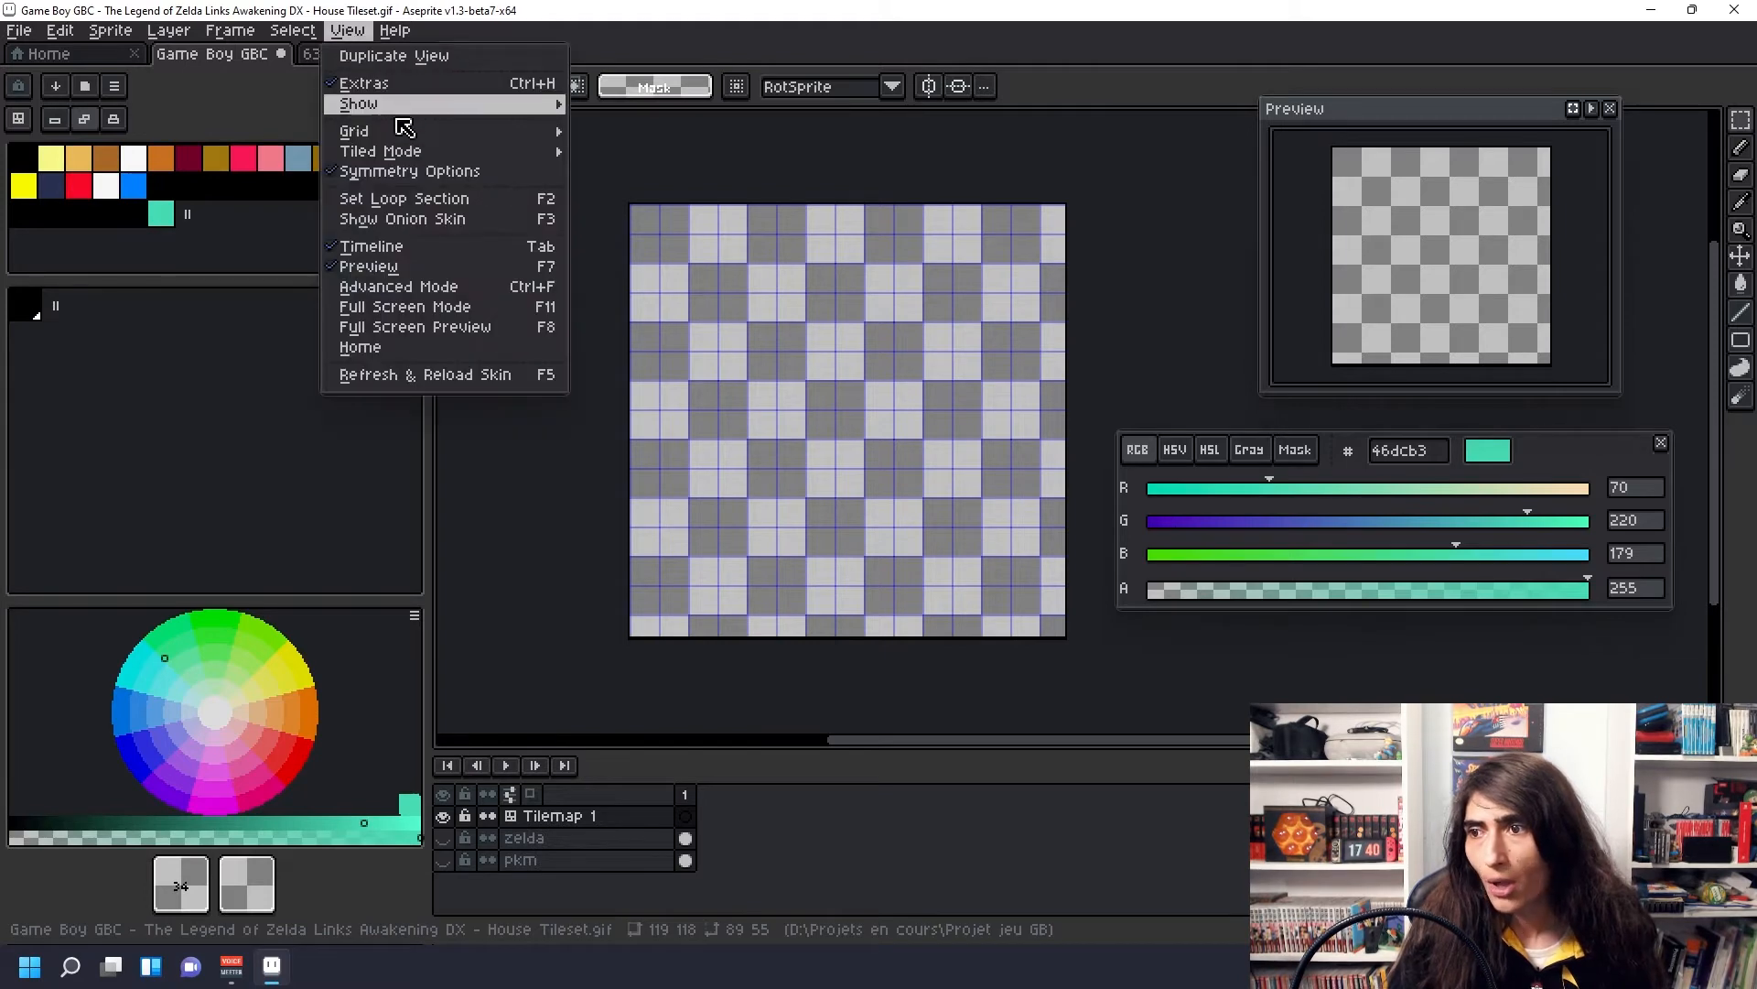
{"action": "mouse_move", "coordinate": [361, 131]}
{"action": "left_click", "coordinate": [629, 133]}
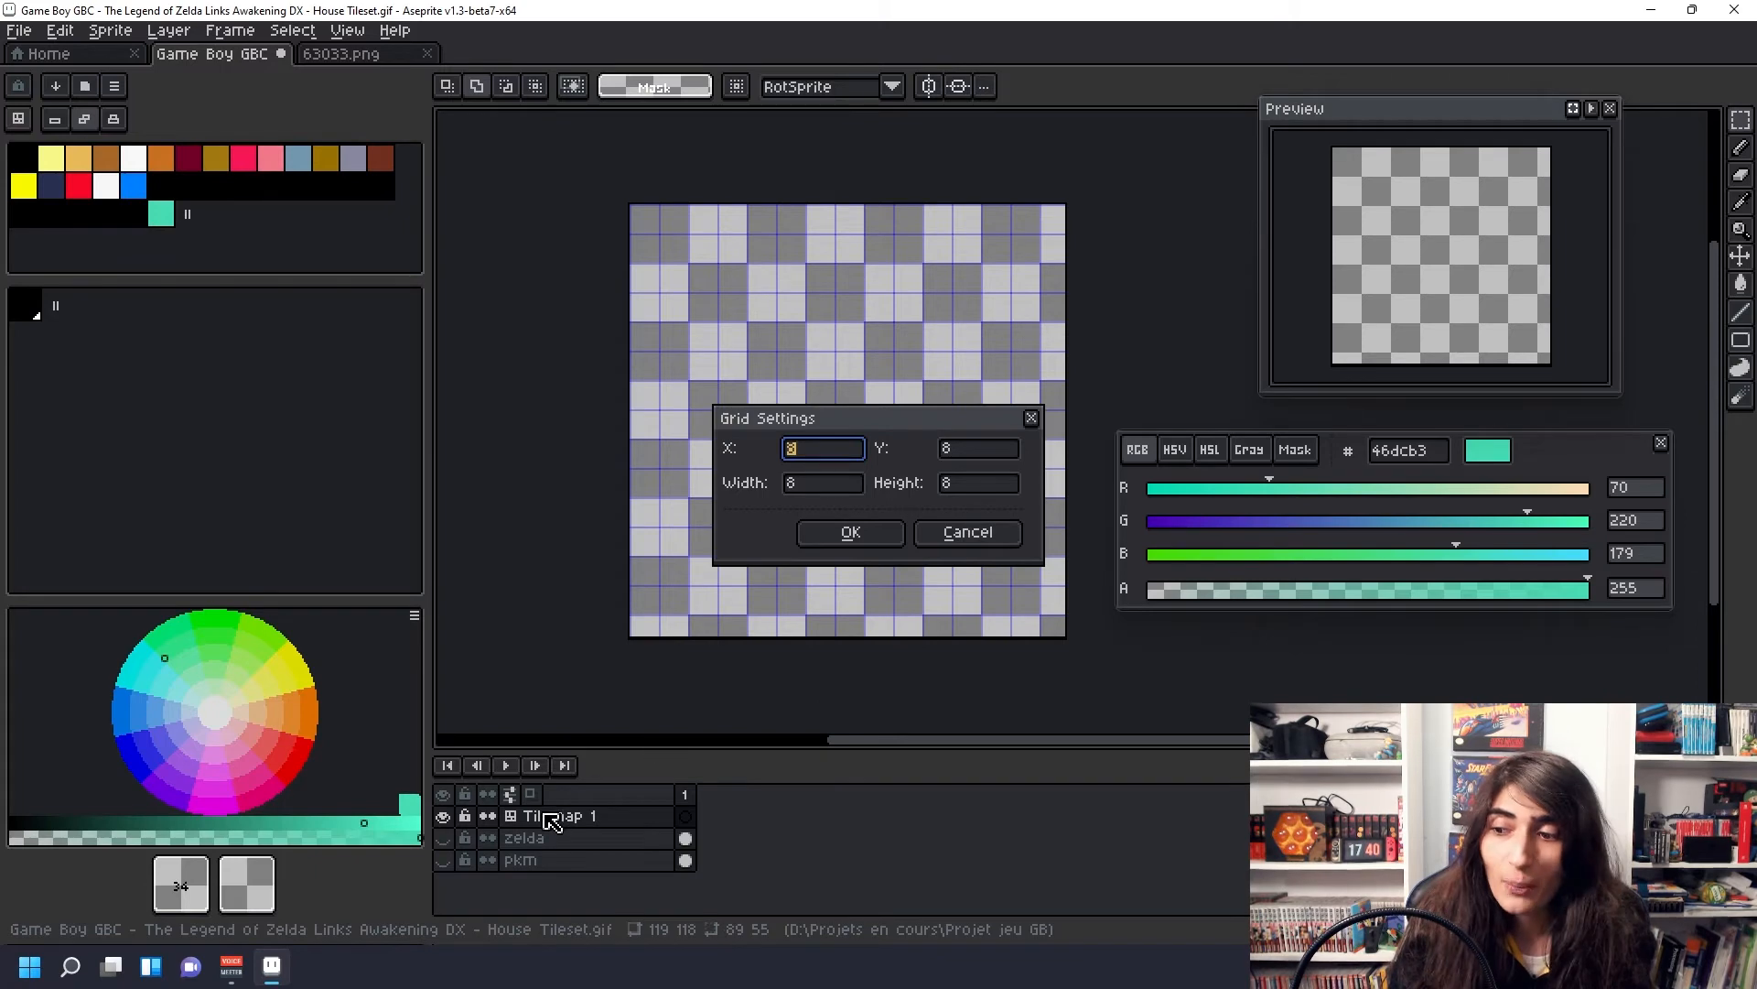
{"action": "left_click", "coordinate": [976, 542]}
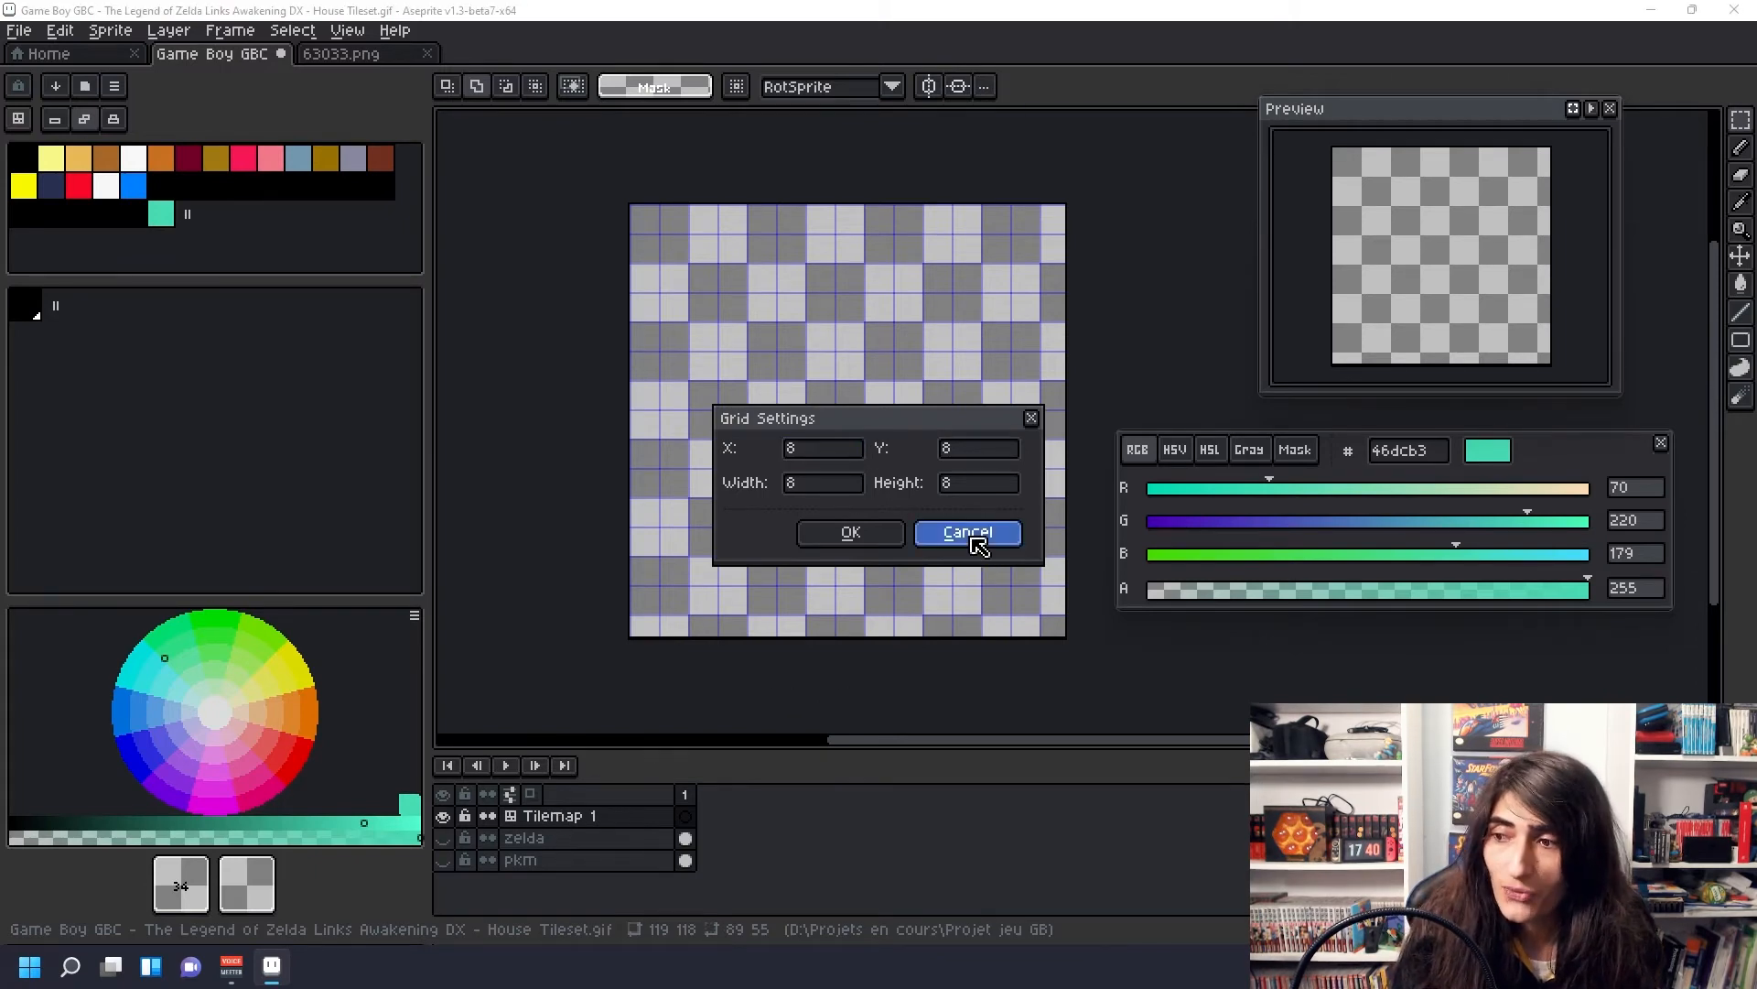
Step: Delete the Tilemap 1 layer and make the pkm layer visible
{"action": "left_click", "coordinate": [586, 818]}
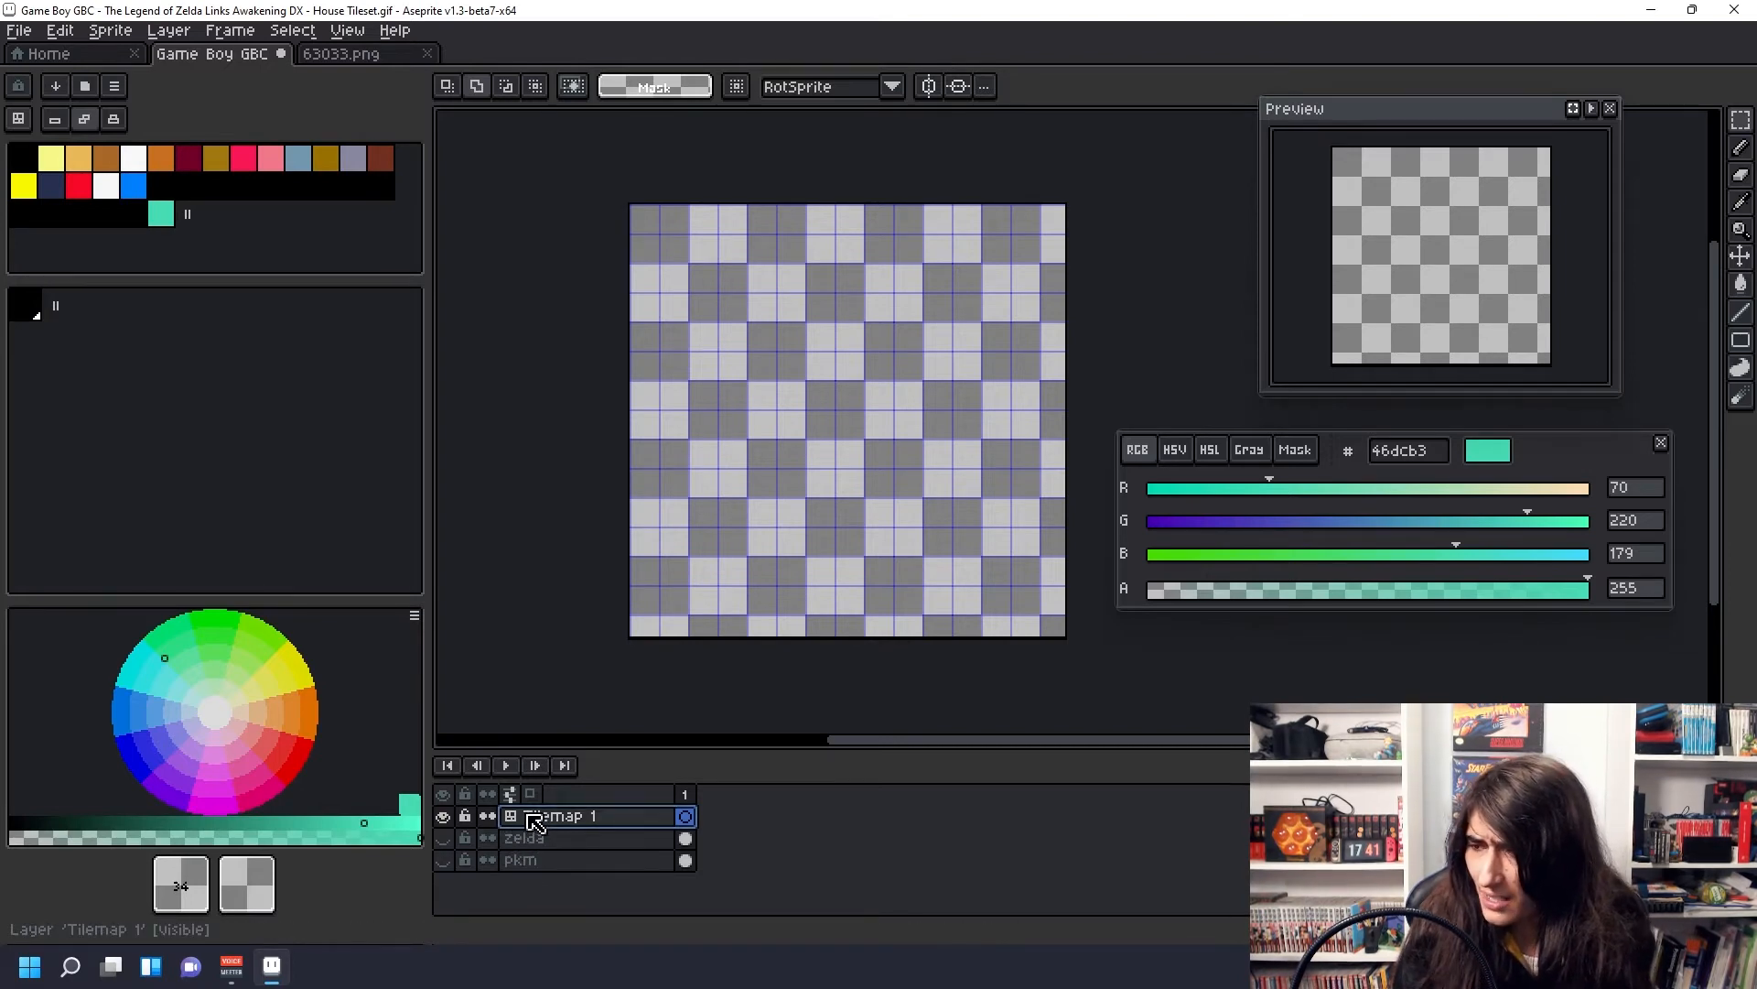
{"action": "key", "text": "Delete"}
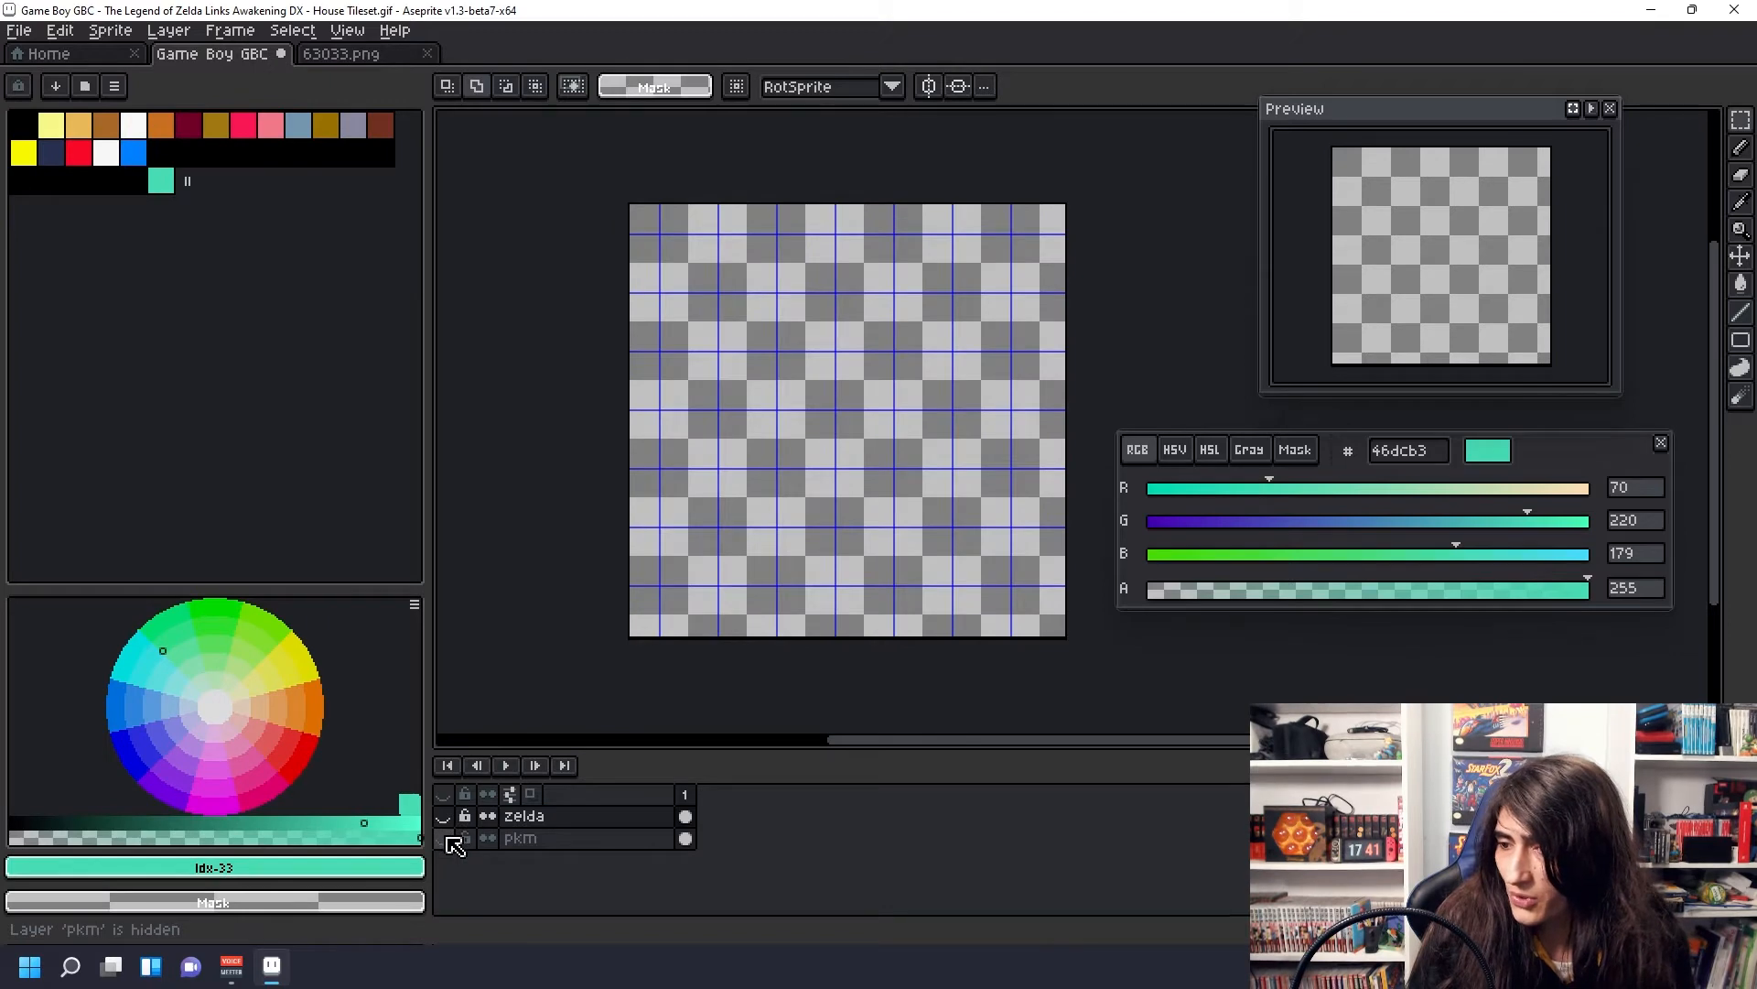
{"action": "left_click", "coordinate": [446, 839]}
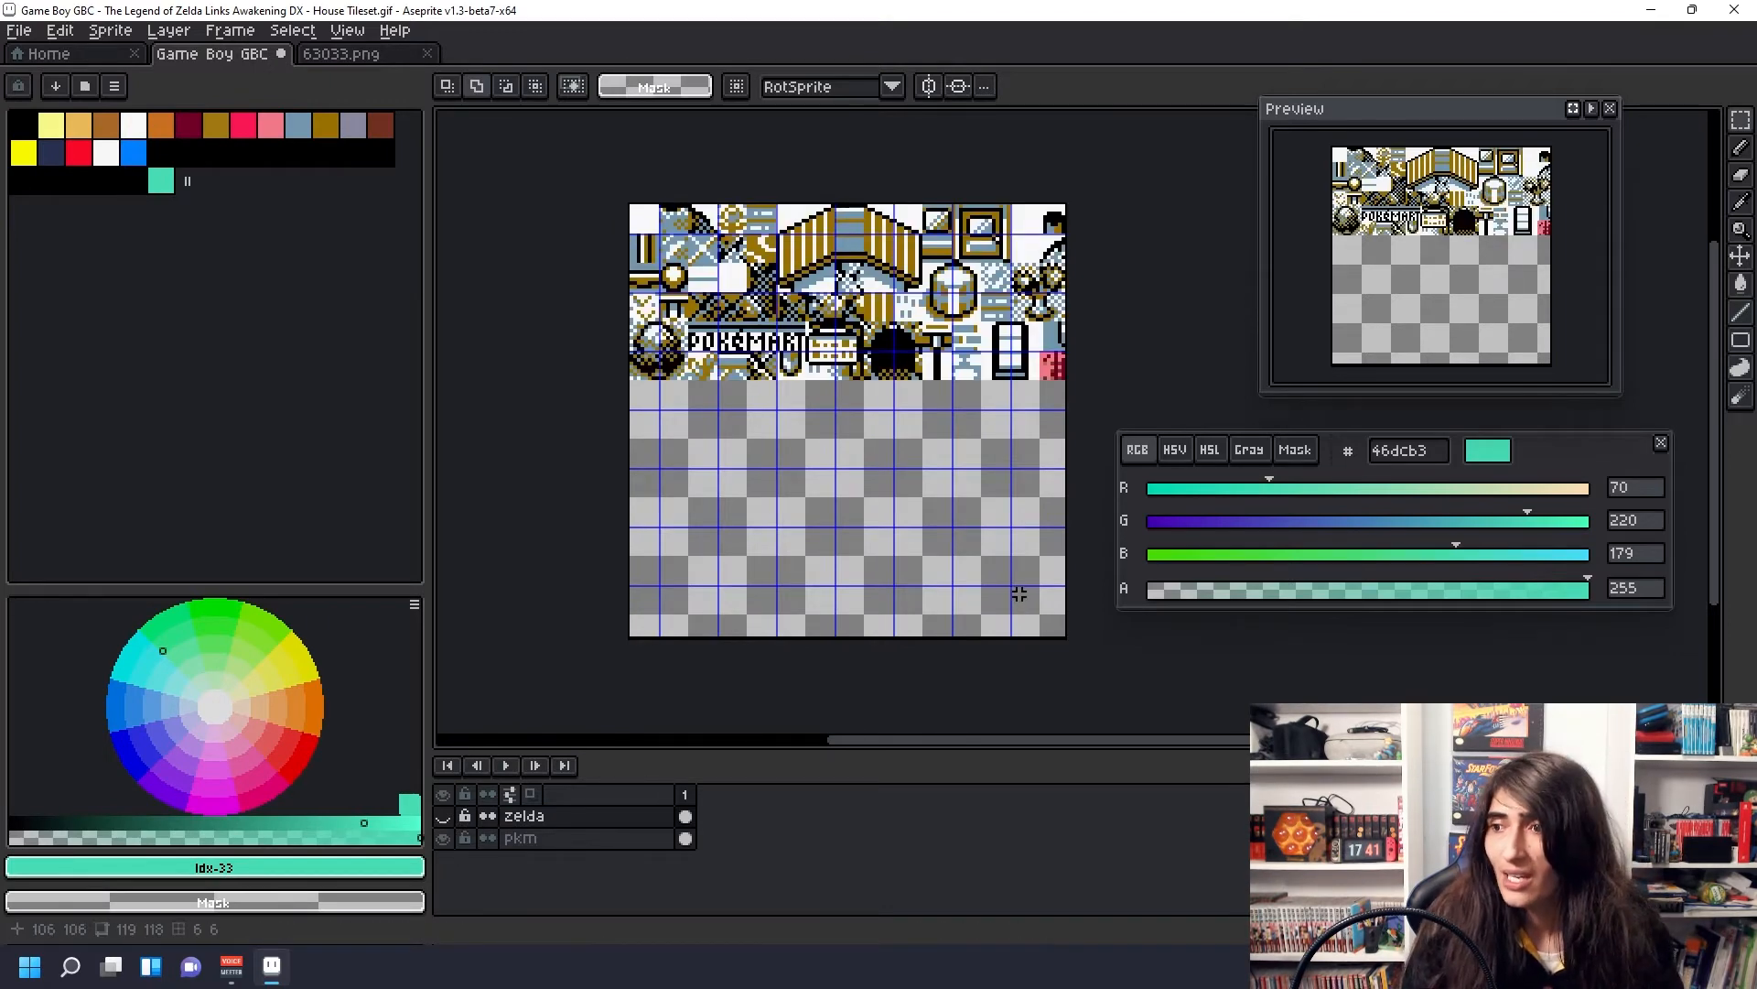
Step: Set the canvas grid origin to X 0, Y 0 and its width and height to 8
{"action": "left_click", "coordinate": [291, 31]}
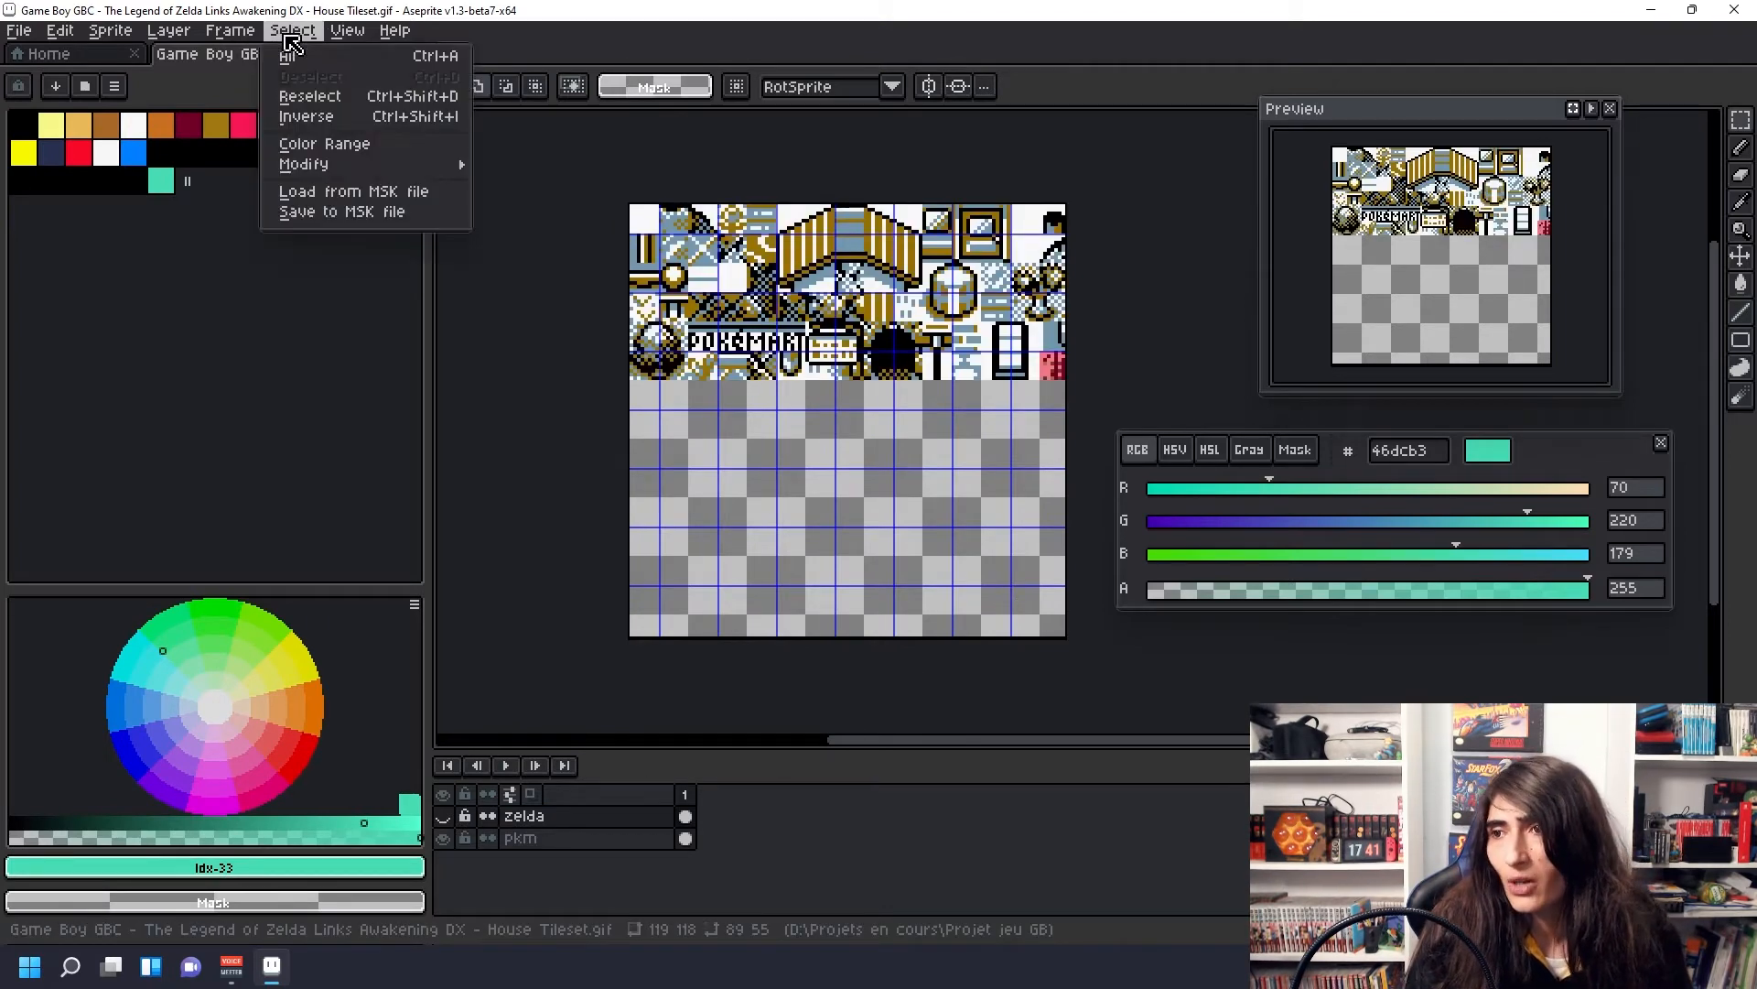
{"action": "left_click", "coordinate": [348, 31]}
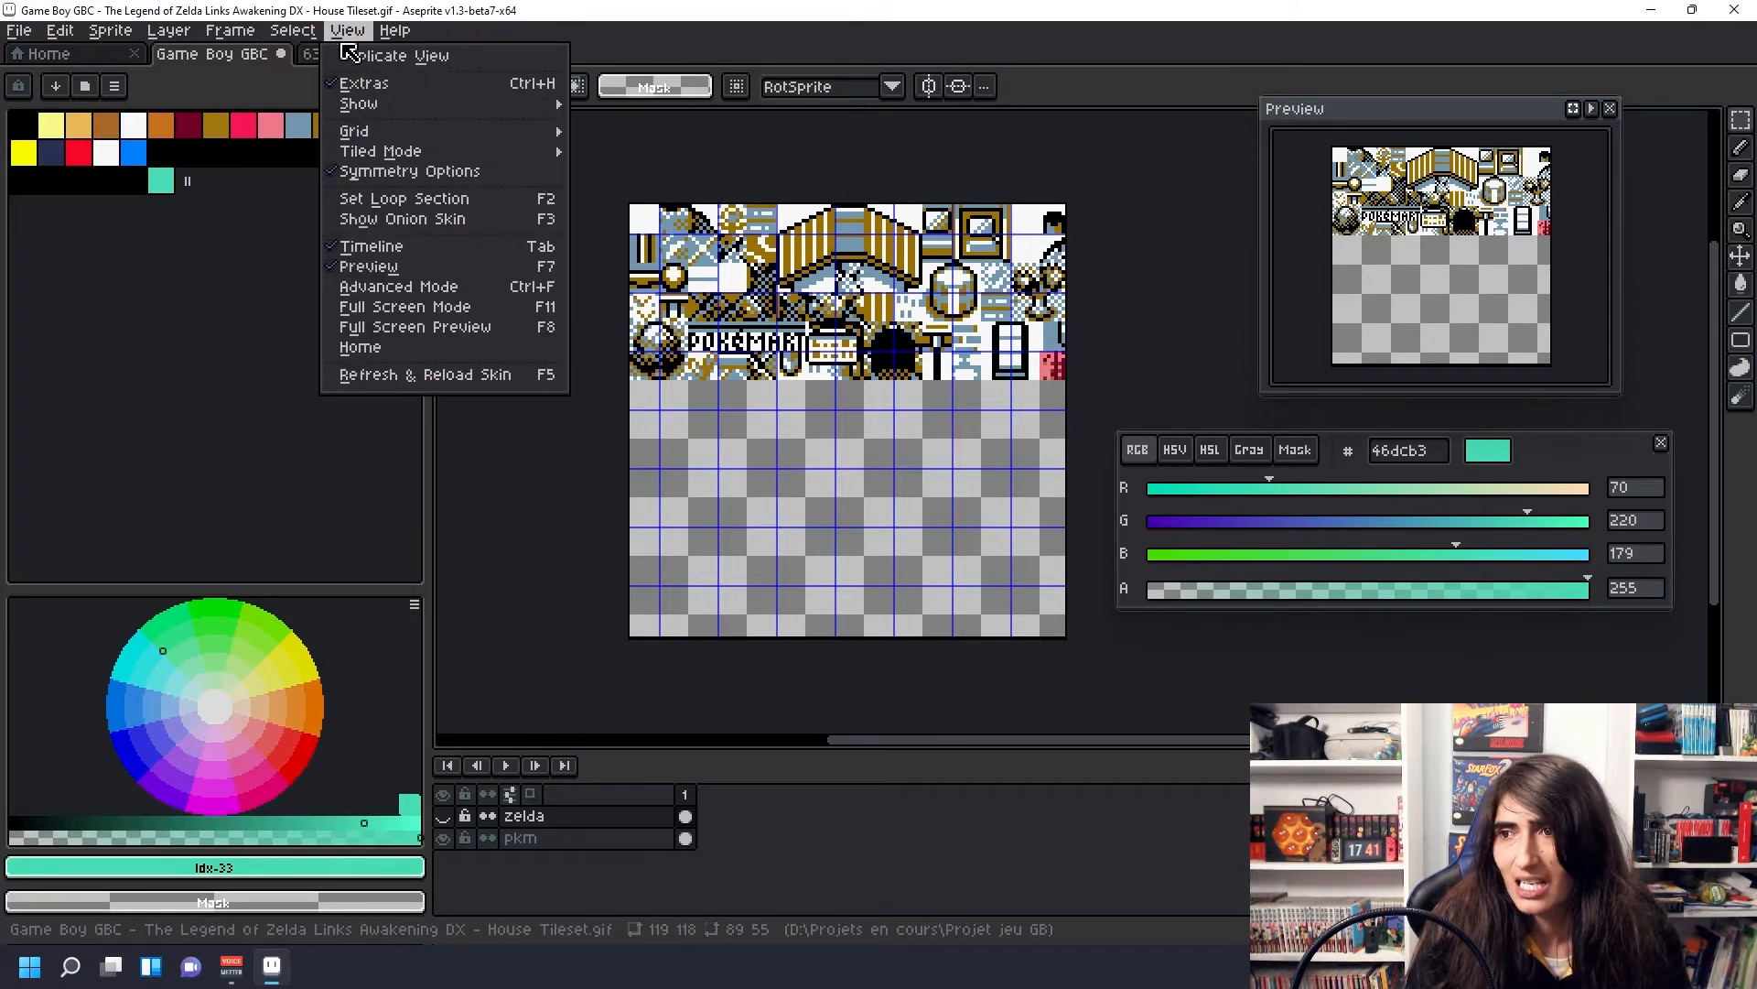
{"action": "mouse_move", "coordinate": [474, 137]}
{"action": "left_click", "coordinate": [633, 136]}
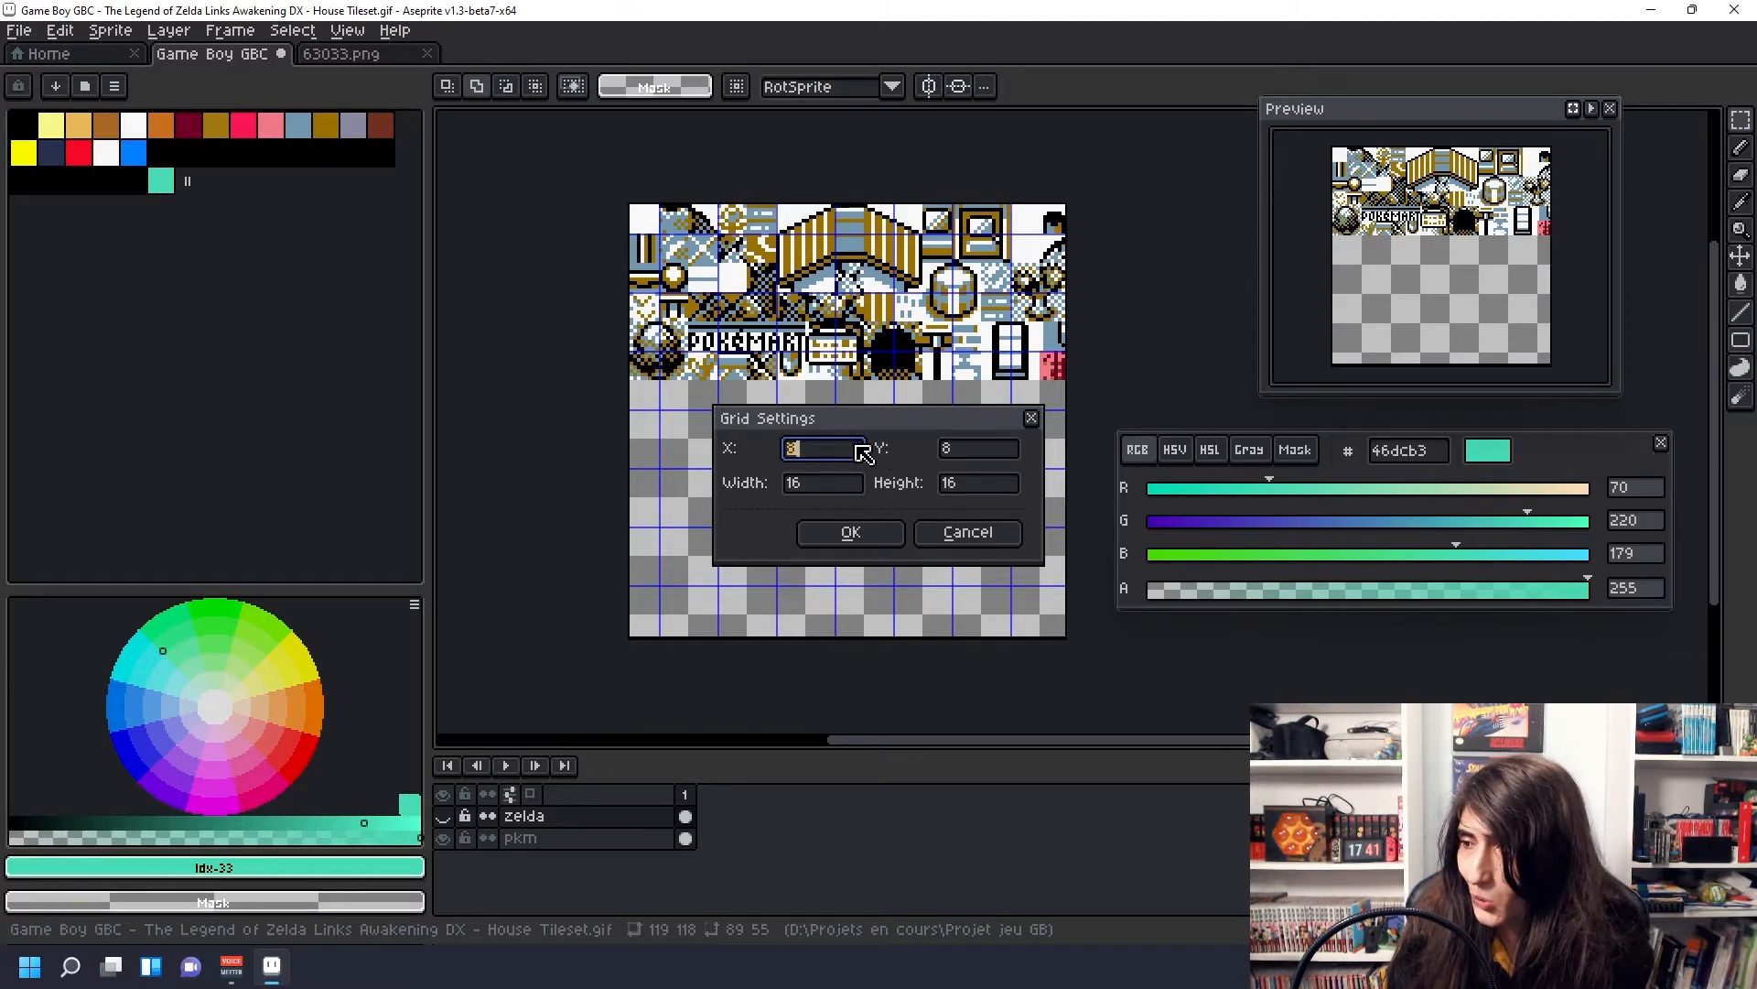
{"action": "type", "text": "0"}
{"action": "key", "text": "Tab"}
{"action": "type", "text": "0"}
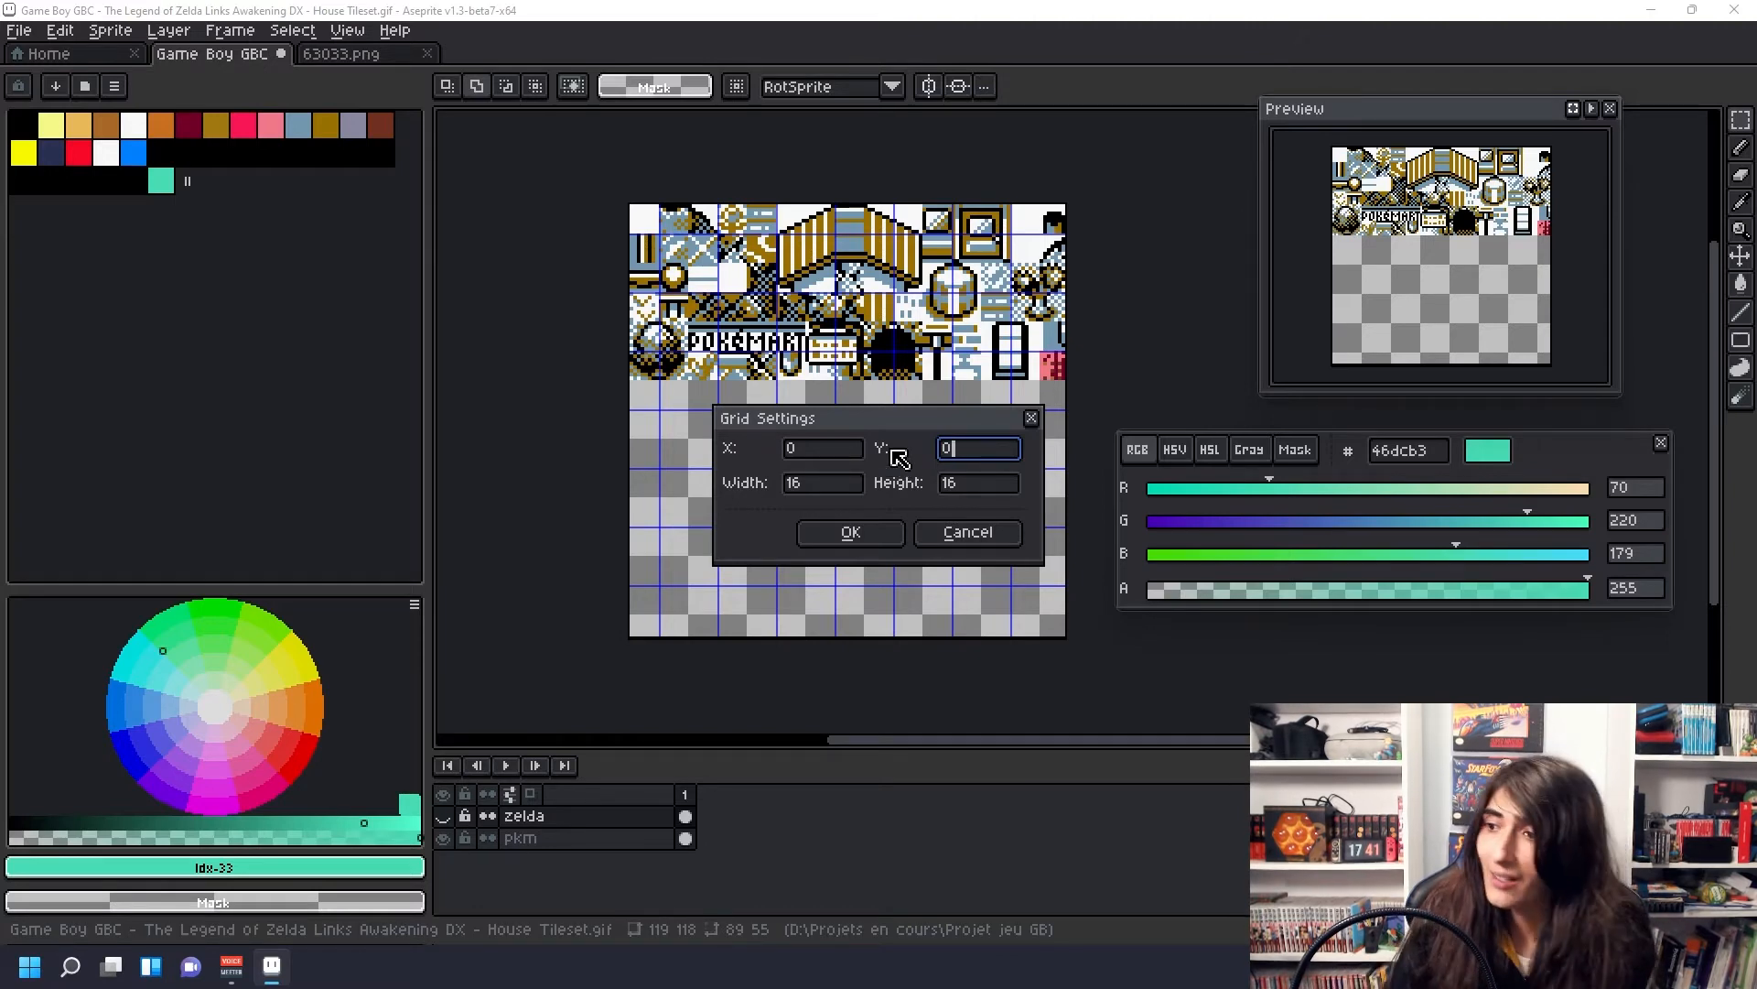
{"action": "left_click", "coordinate": [796, 483]}
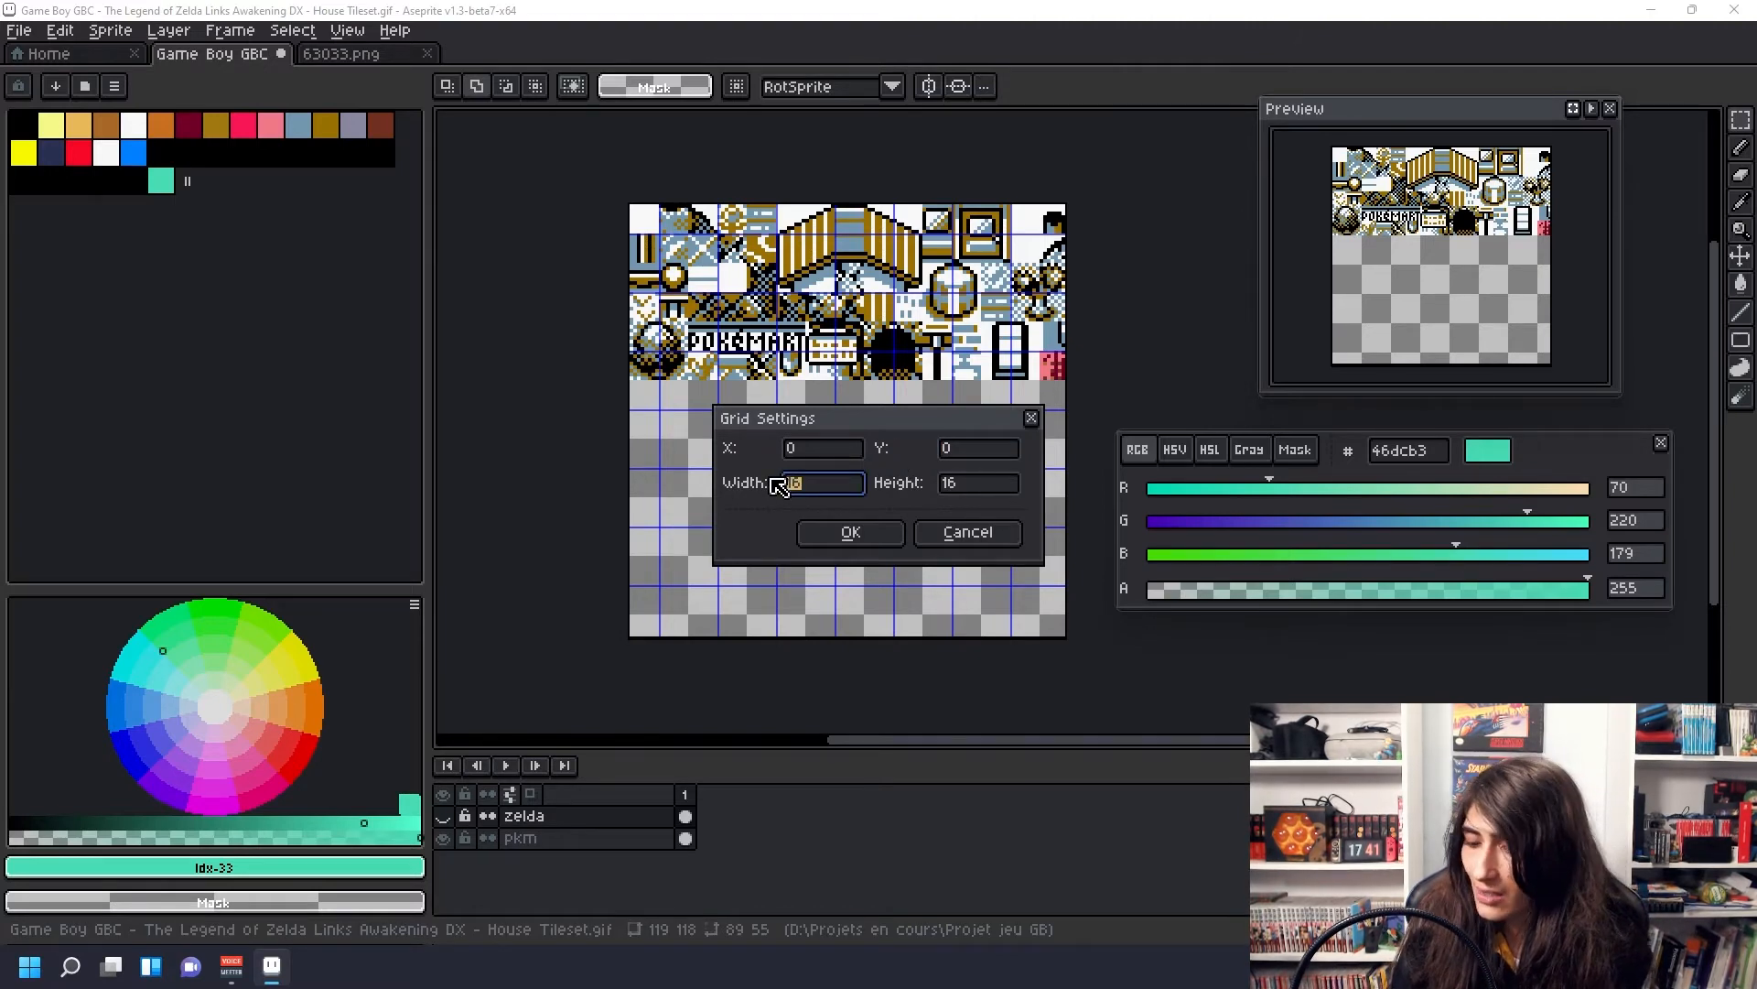
{"action": "type", "text": "8"}
{"action": "double_click", "coordinate": [969, 483]}
{"action": "type", "text": "8"}
{"action": "key", "text": "Return"}
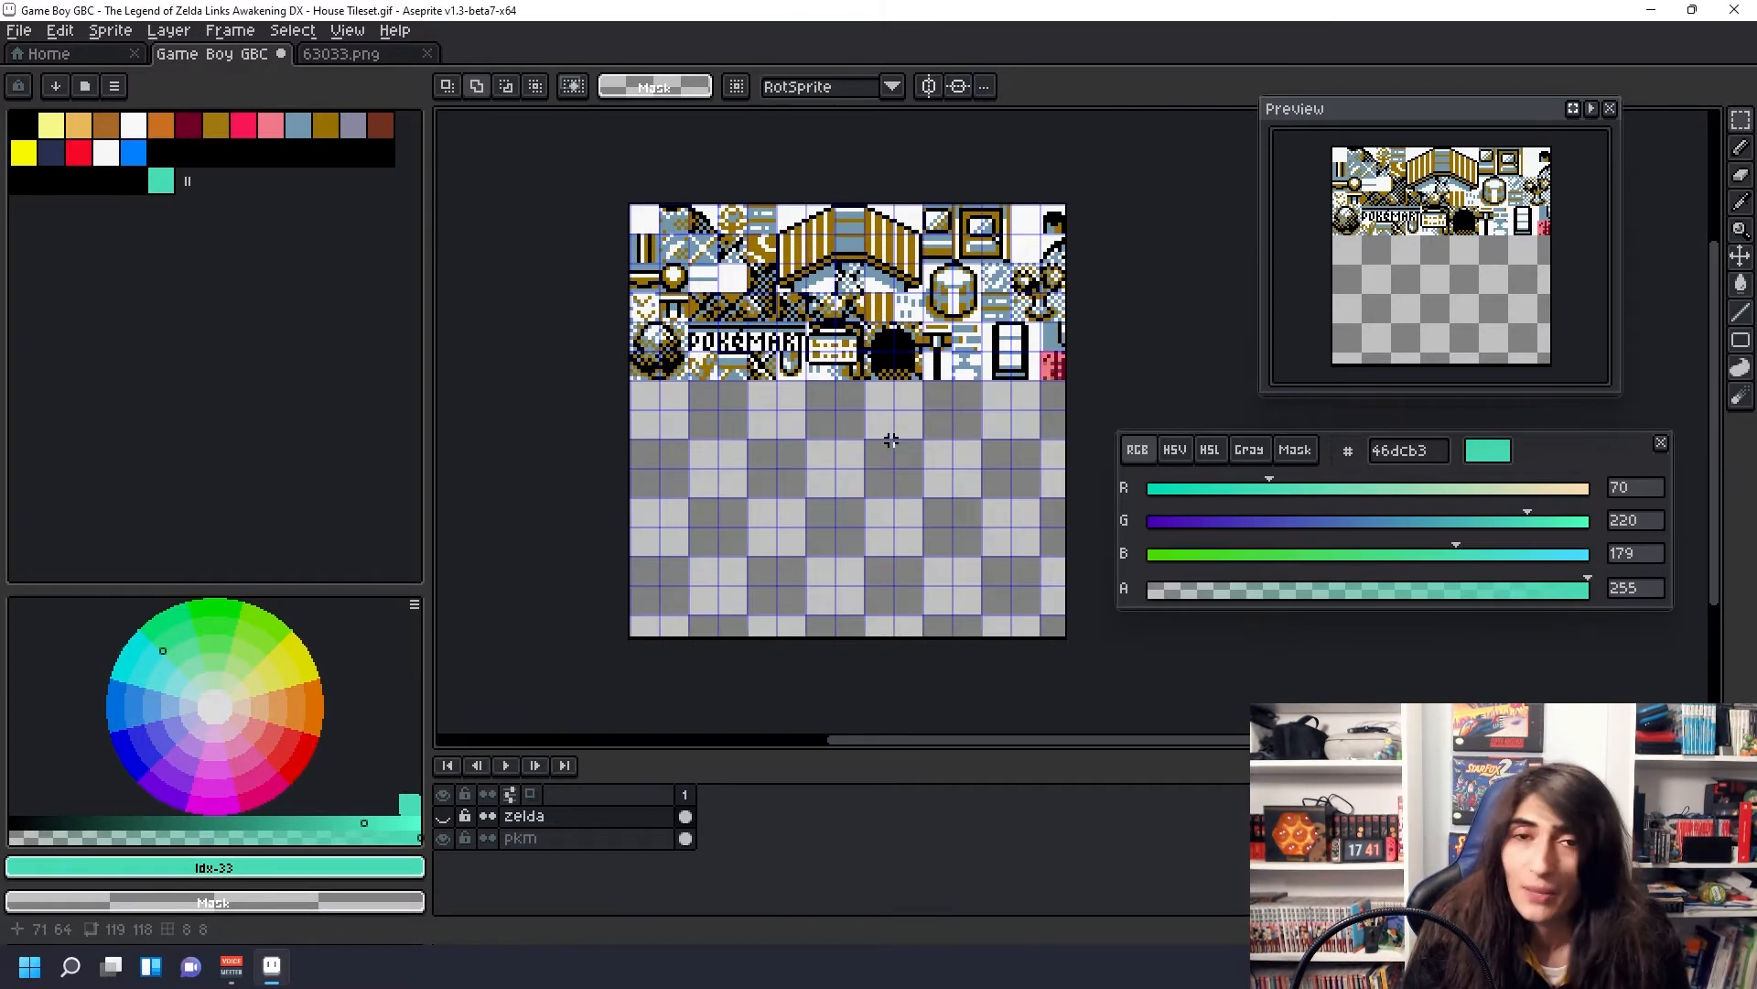
Step: Convert the pkm layer to a tilemap and pick individual tiles from its tileset, ending on a striped roof tile
{"action": "left_click", "coordinate": [590, 840]}
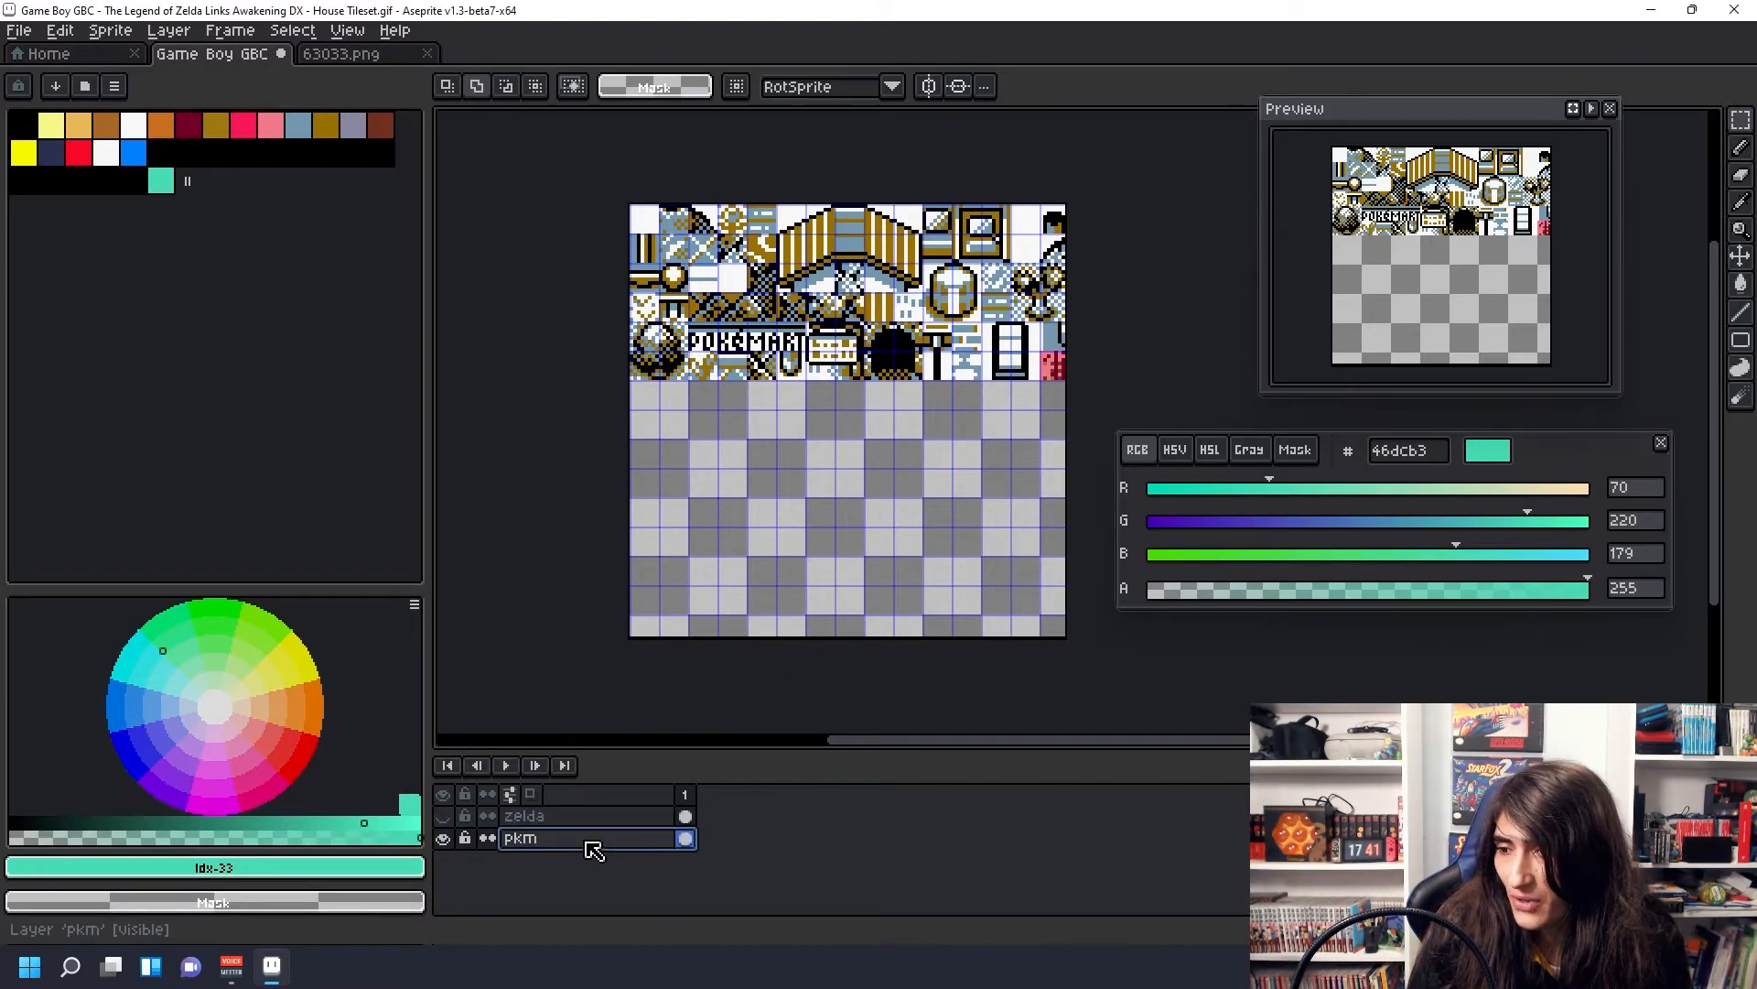
{"action": "right_click", "coordinate": [593, 849]}
{"action": "mouse_move", "coordinate": [595, 849]}
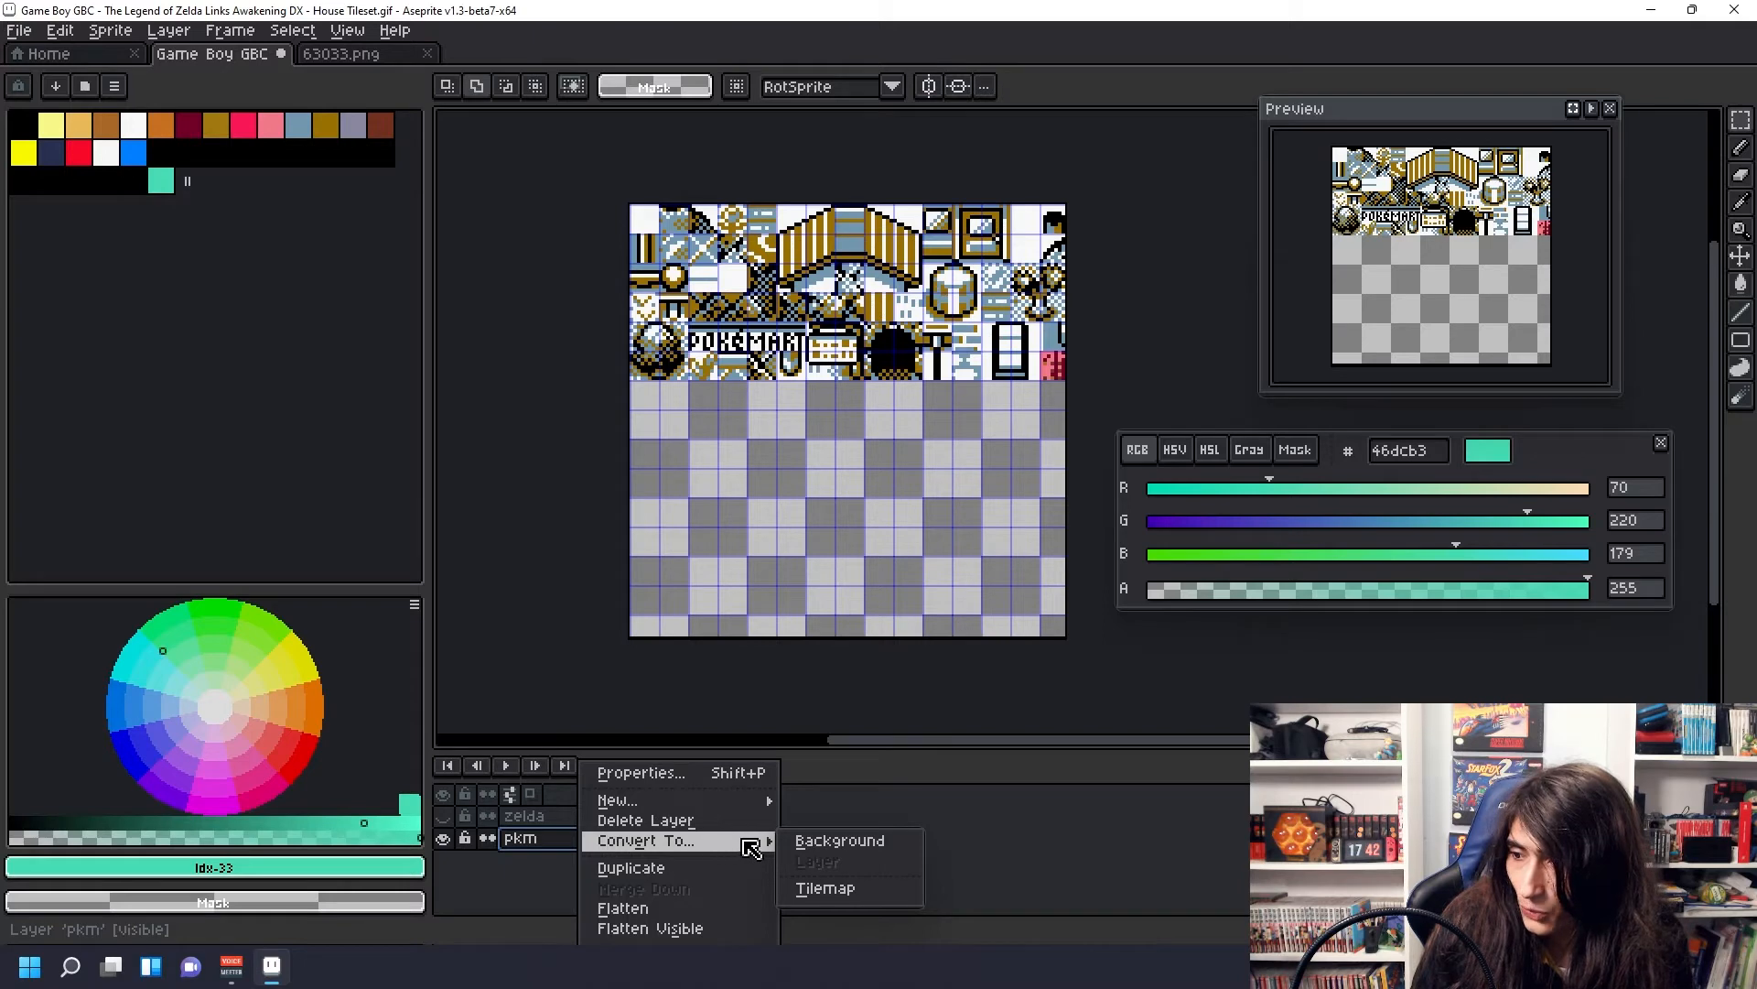
{"action": "left_click", "coordinate": [838, 890]}
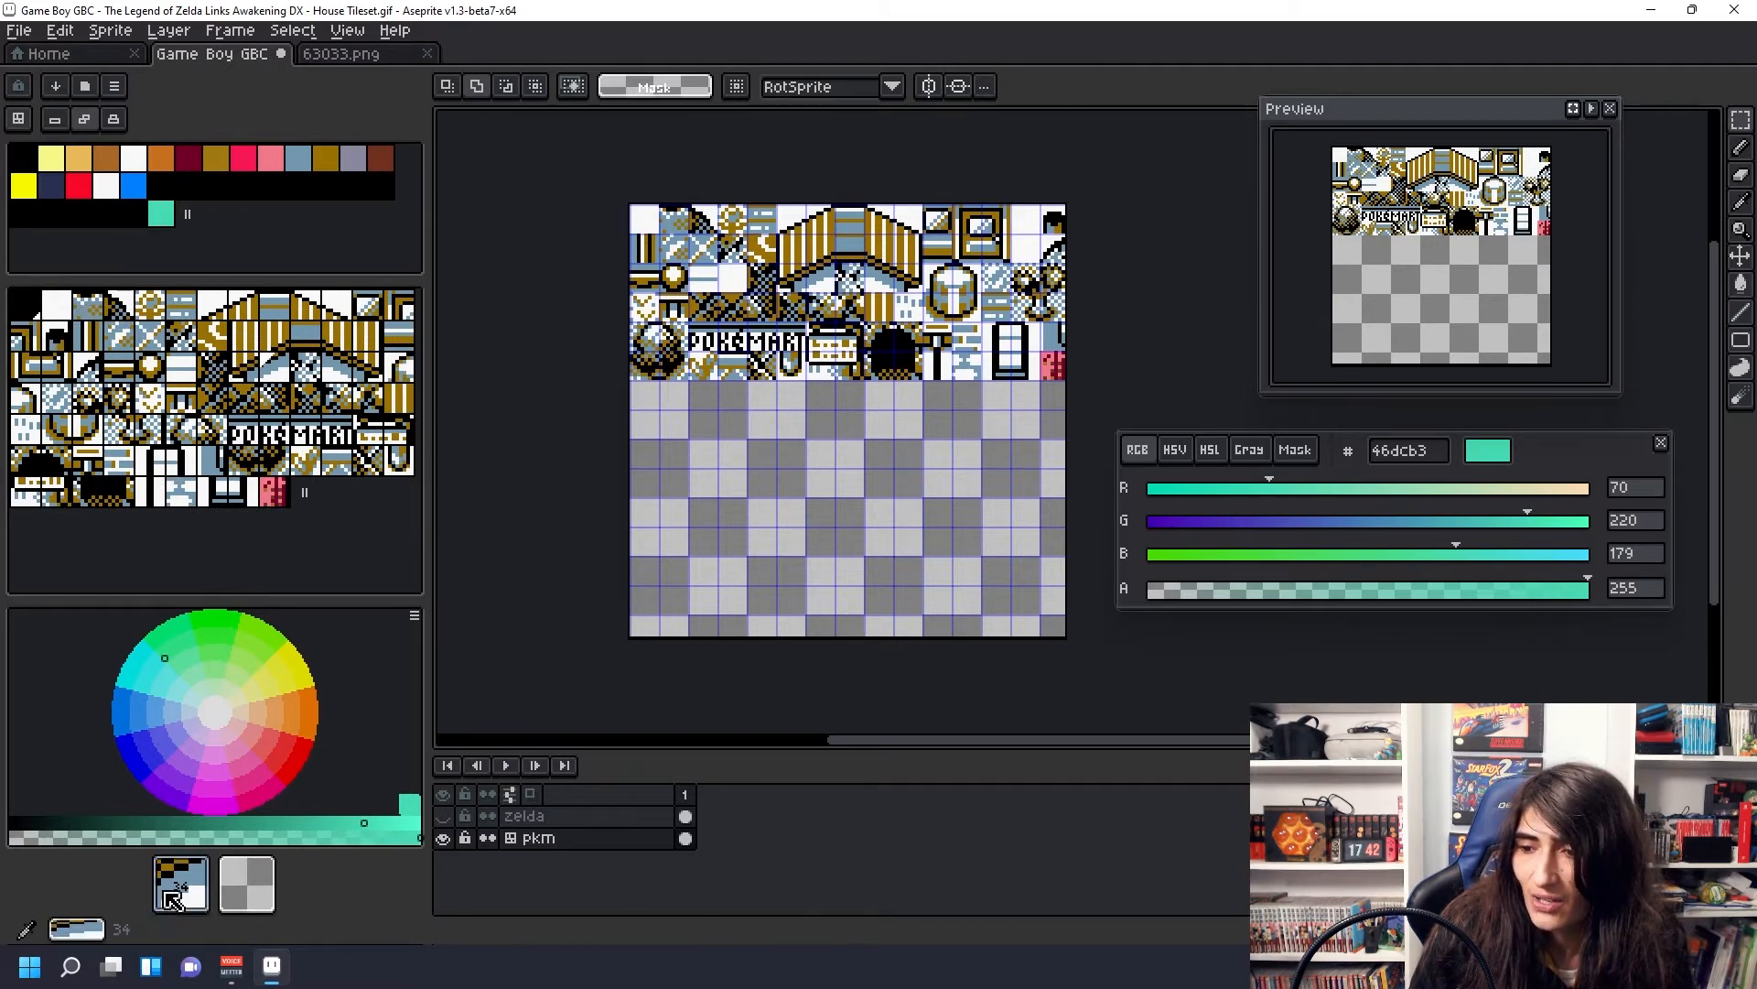
{"action": "left_click", "coordinate": [121, 311]}
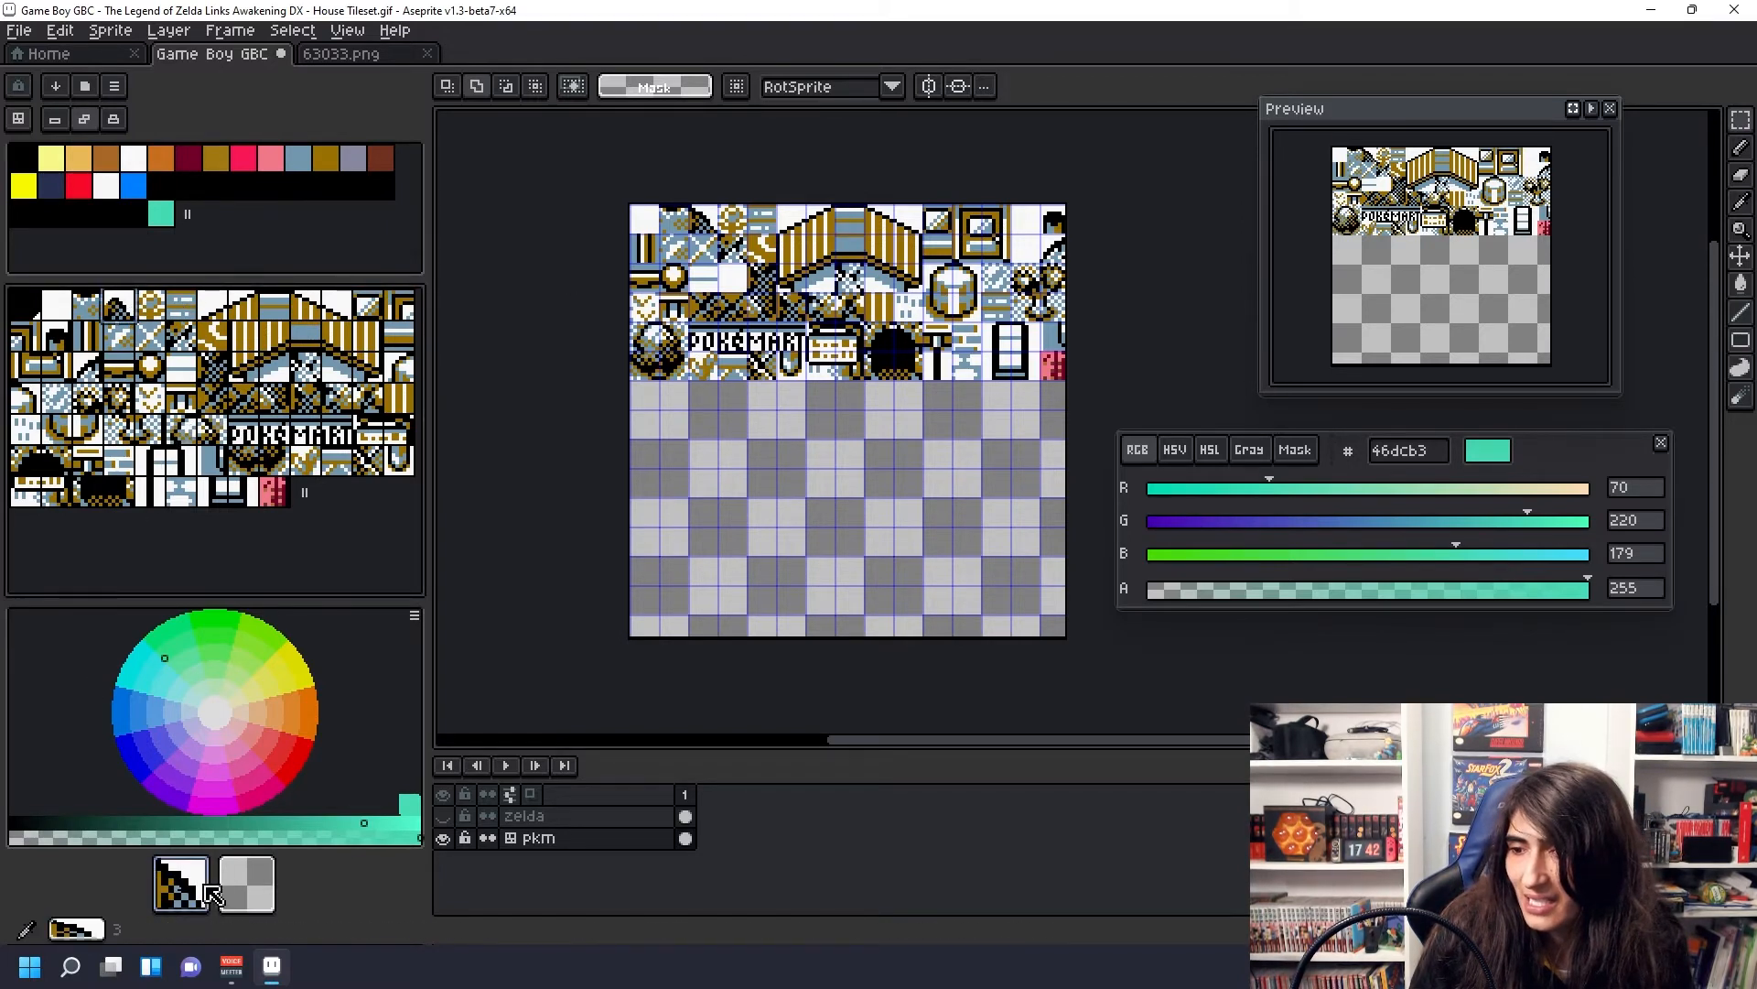
{"action": "left_click", "coordinate": [254, 346]}
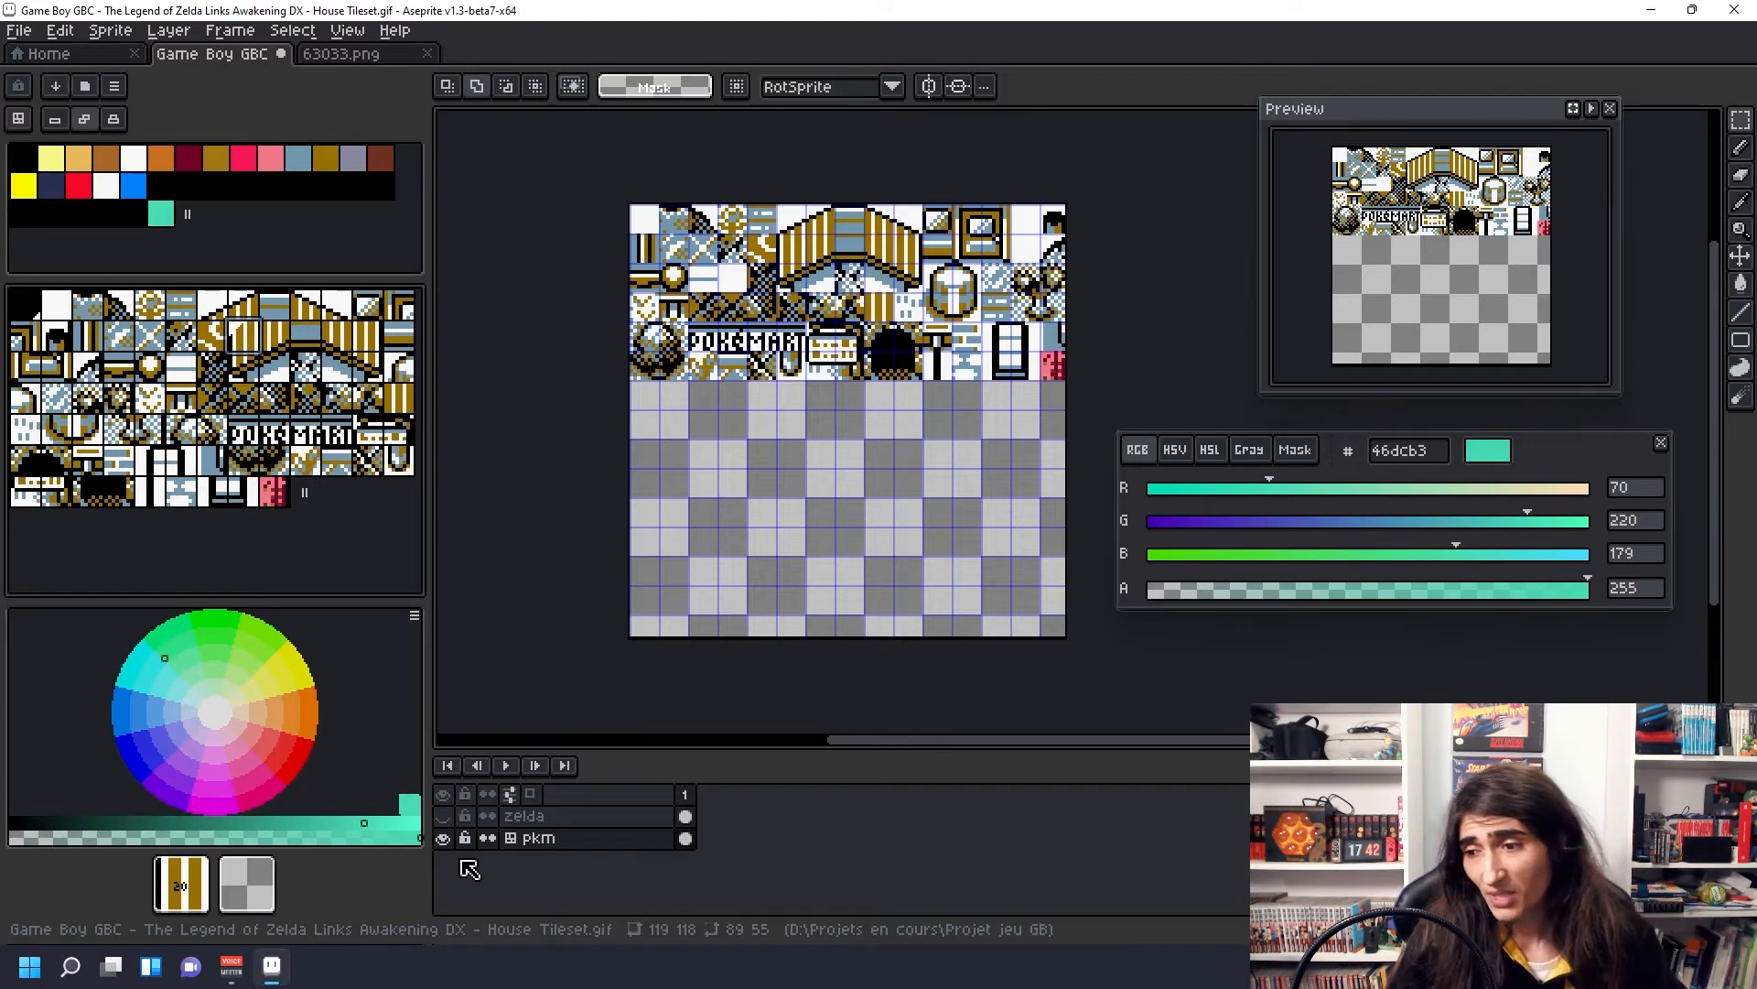
Step: Hide pkm, show and activate the zelda layer, and marquee the one-pixel-wide gap, 16 px tall, beside its first floor tile
{"action": "left_click", "coordinate": [444, 838]}
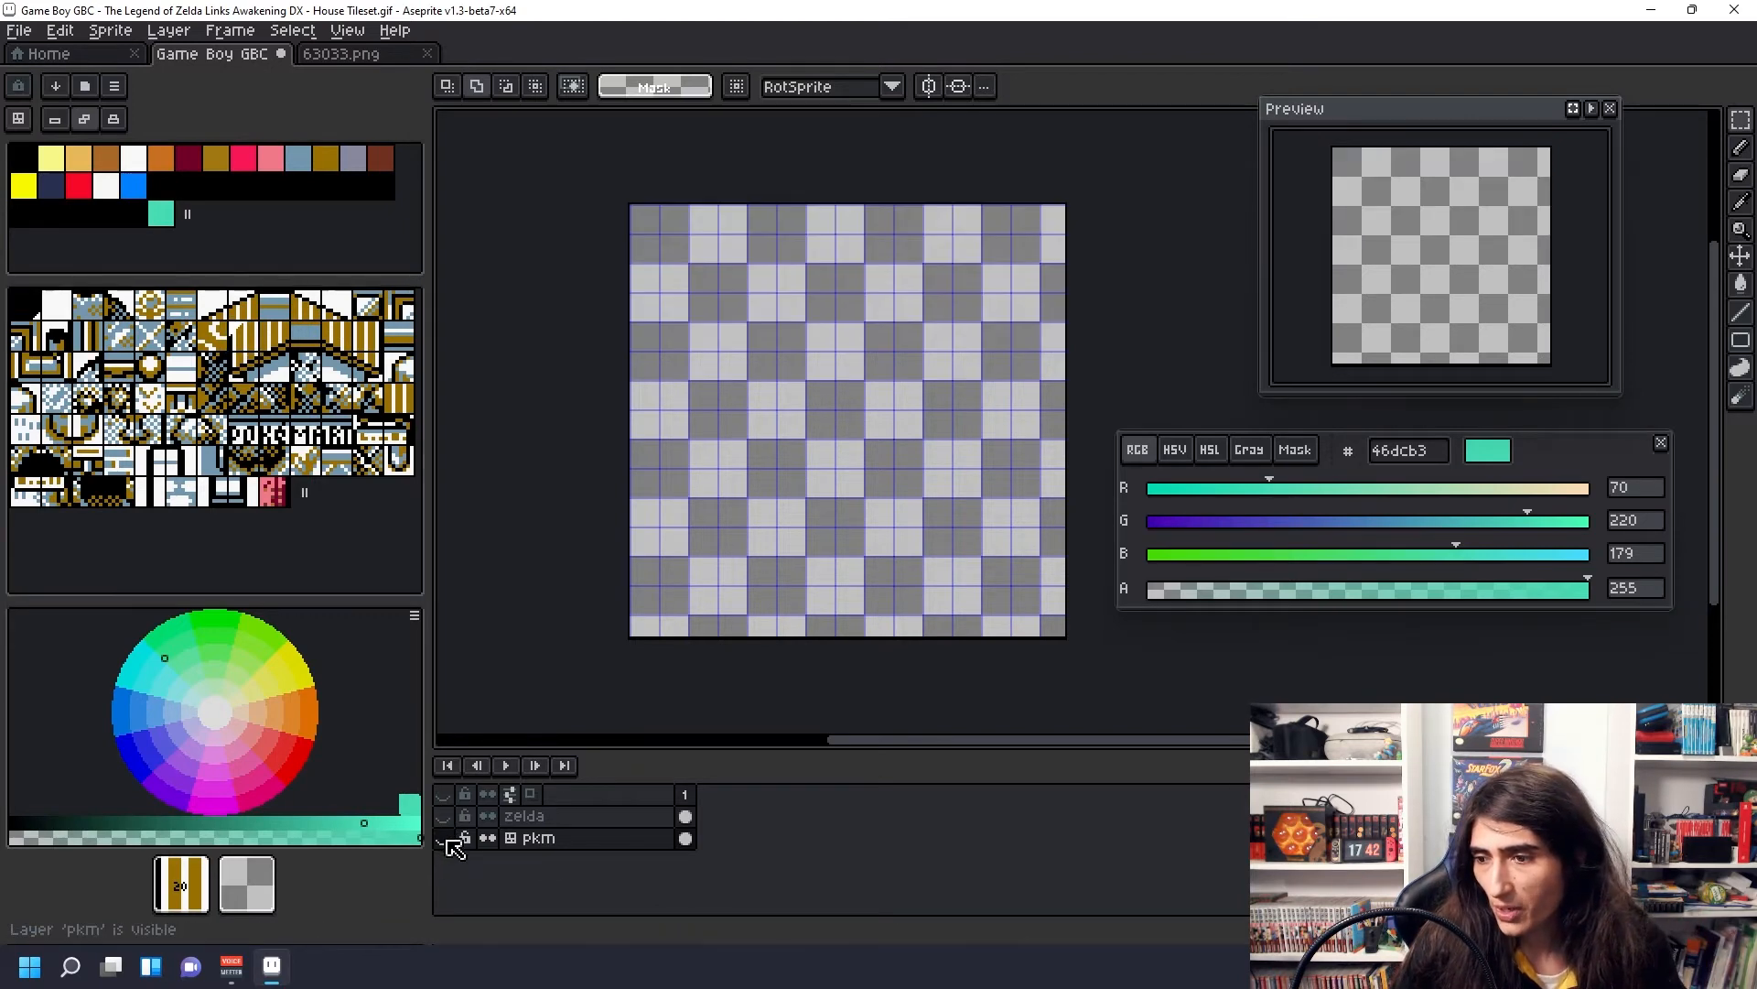
{"action": "left_click", "coordinate": [444, 816]}
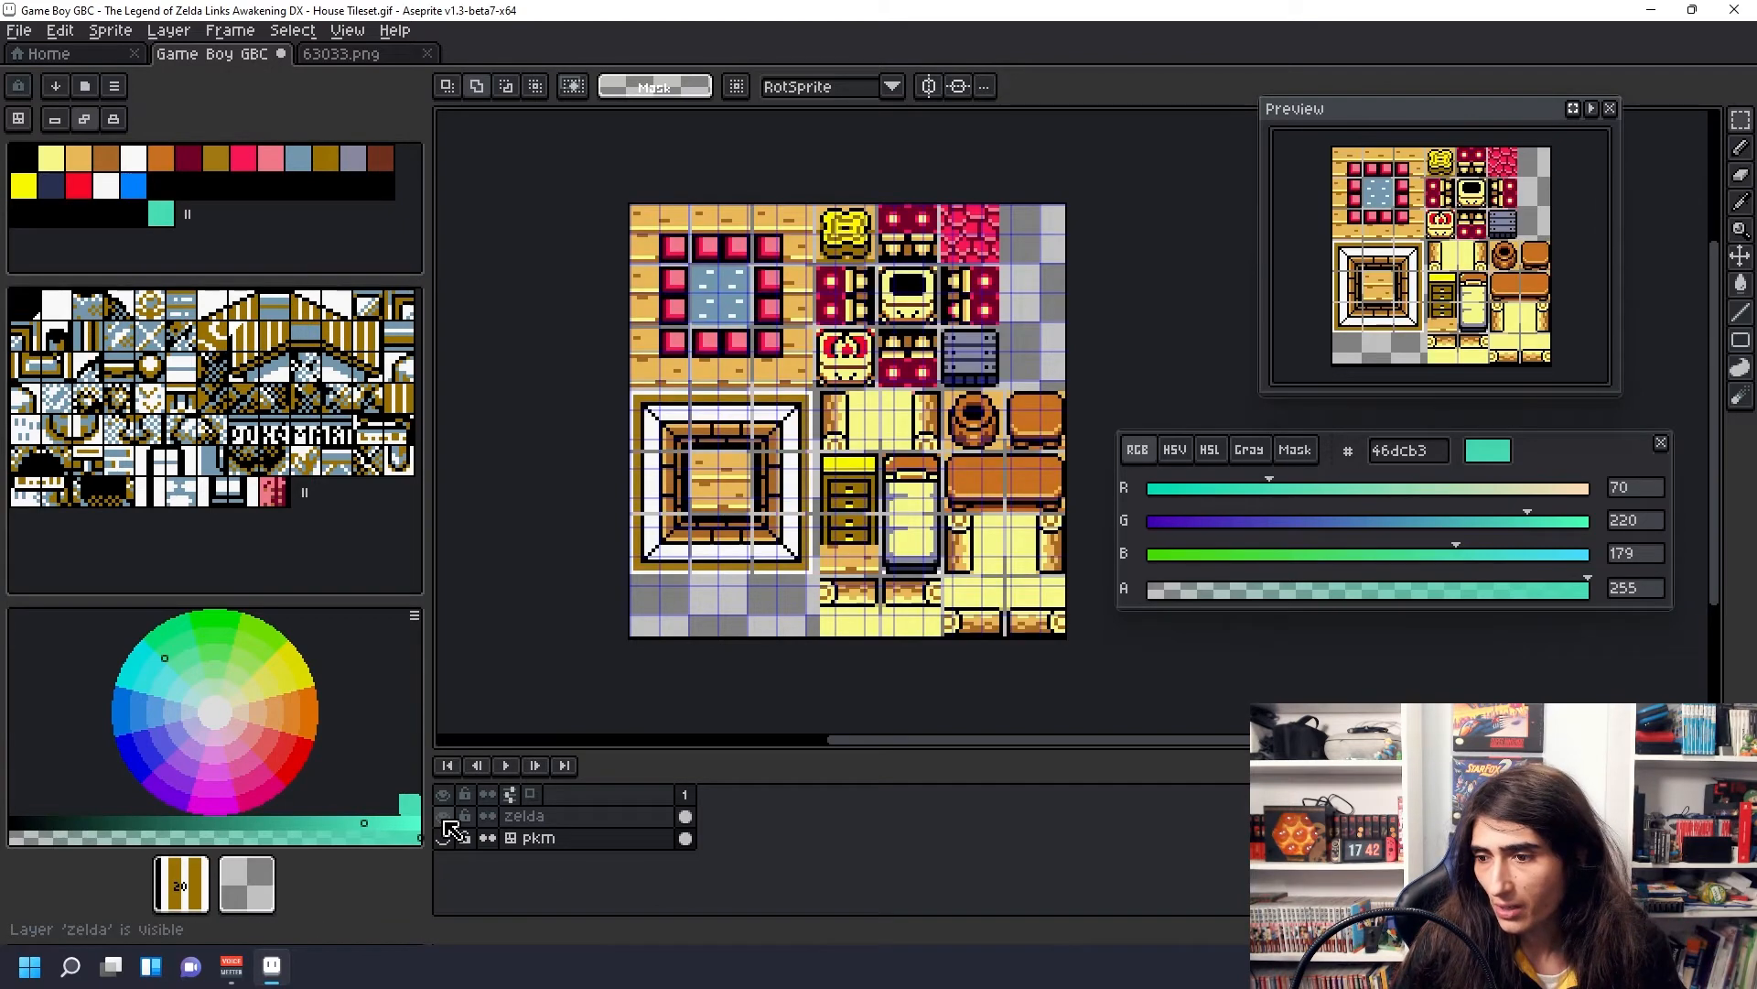
{"action": "left_click", "coordinate": [559, 817]}
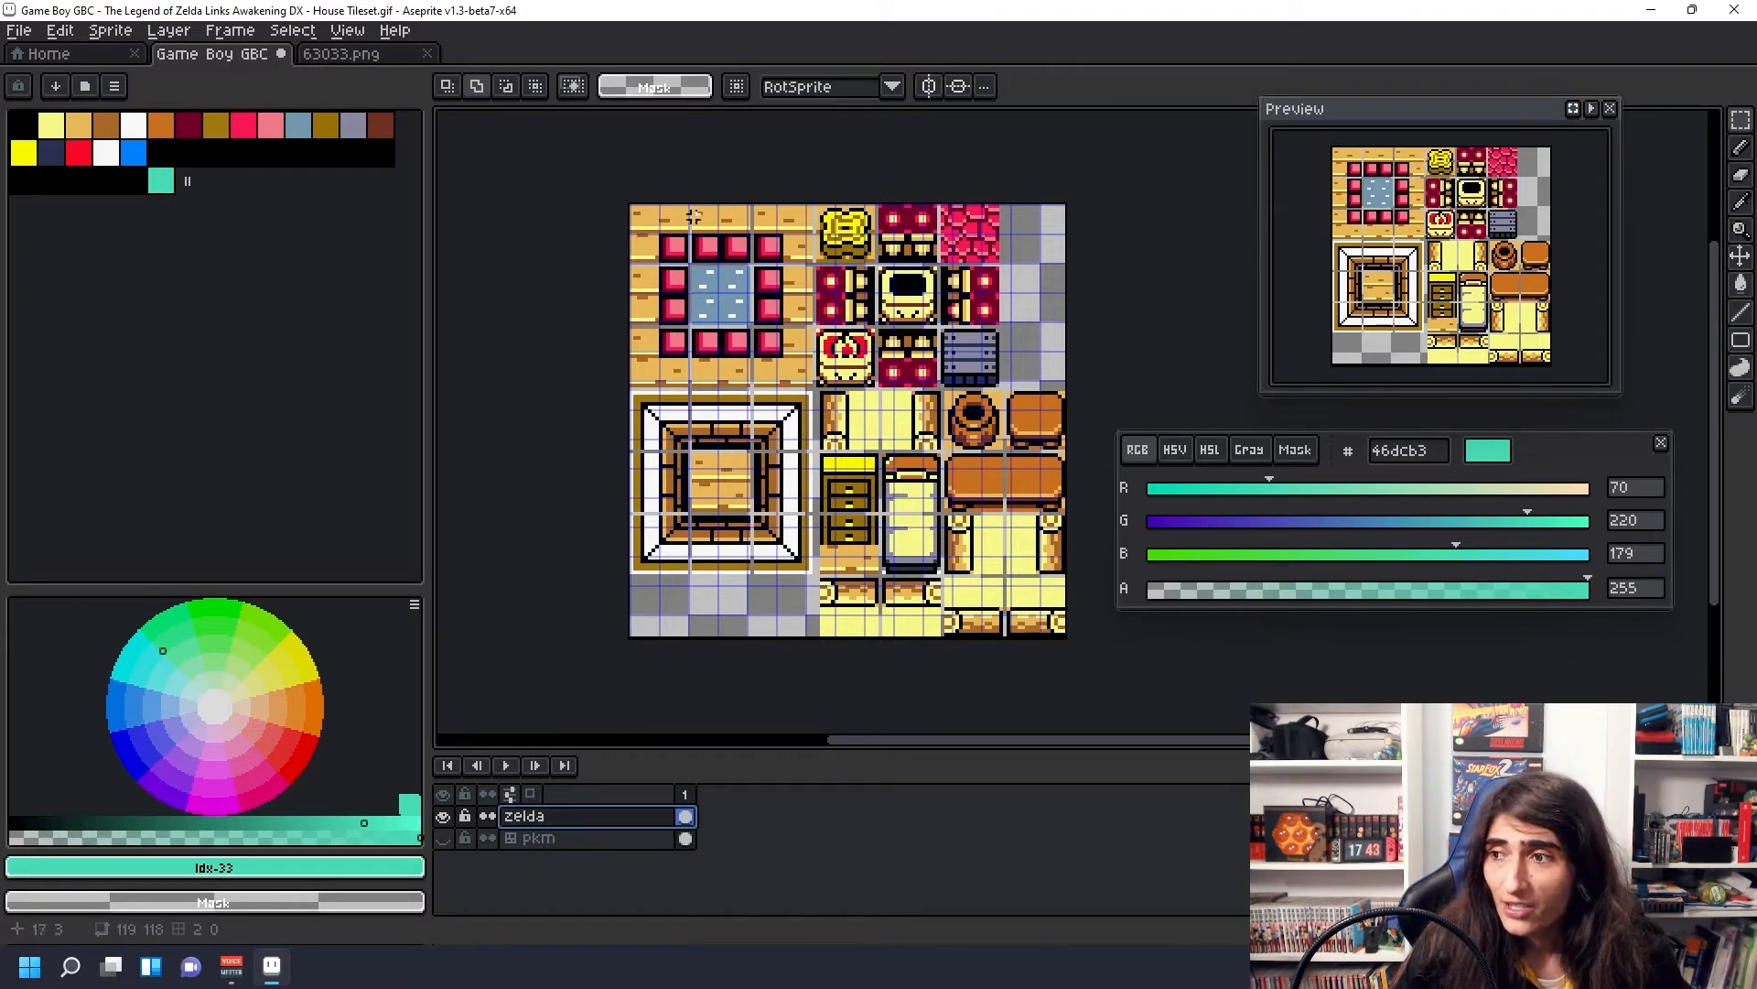
{"action": "scroll", "coordinate": [690, 216], "scroll_direction": "up", "scroll_amount": 3}
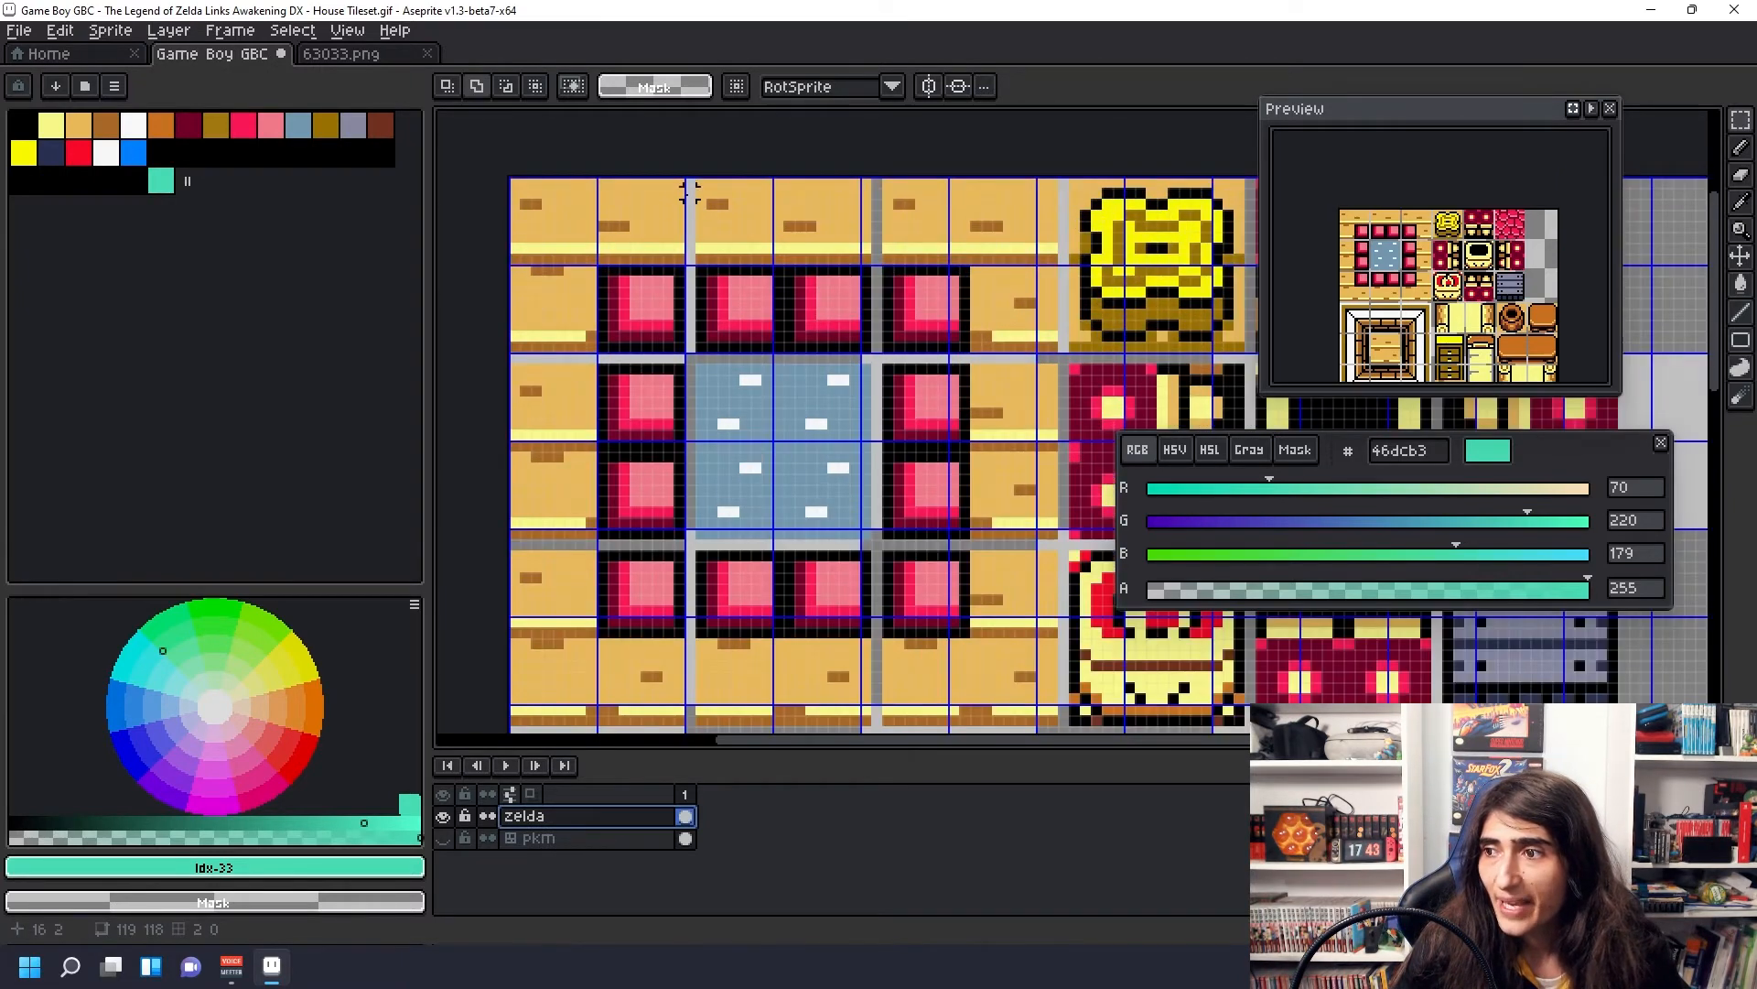
{"action": "left_click_drag", "start_coordinate": [690, 179], "coordinate": [690, 345]}
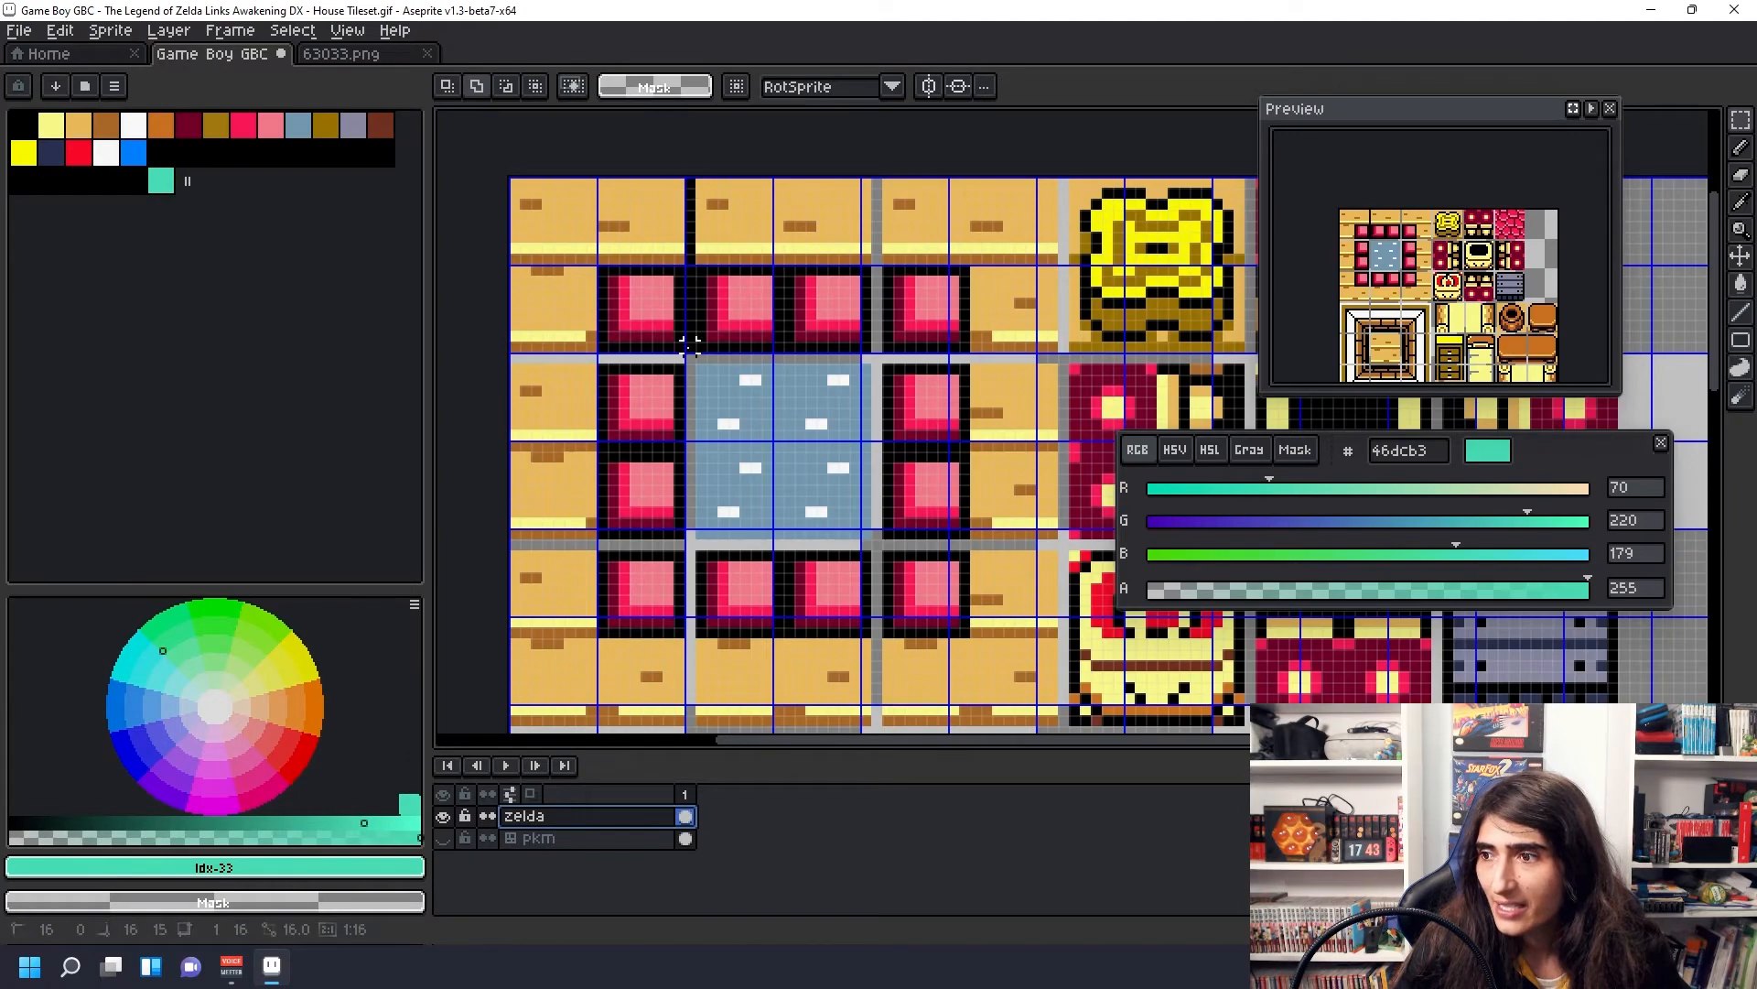
{"action": "scroll", "coordinate": [690, 345], "scroll_direction": "down", "scroll_amount": 3}
Step: Convert the zelda layer to a tilemap and pick several wooden floor tiles from its tileset
{"action": "right_click", "coordinate": [589, 818]}
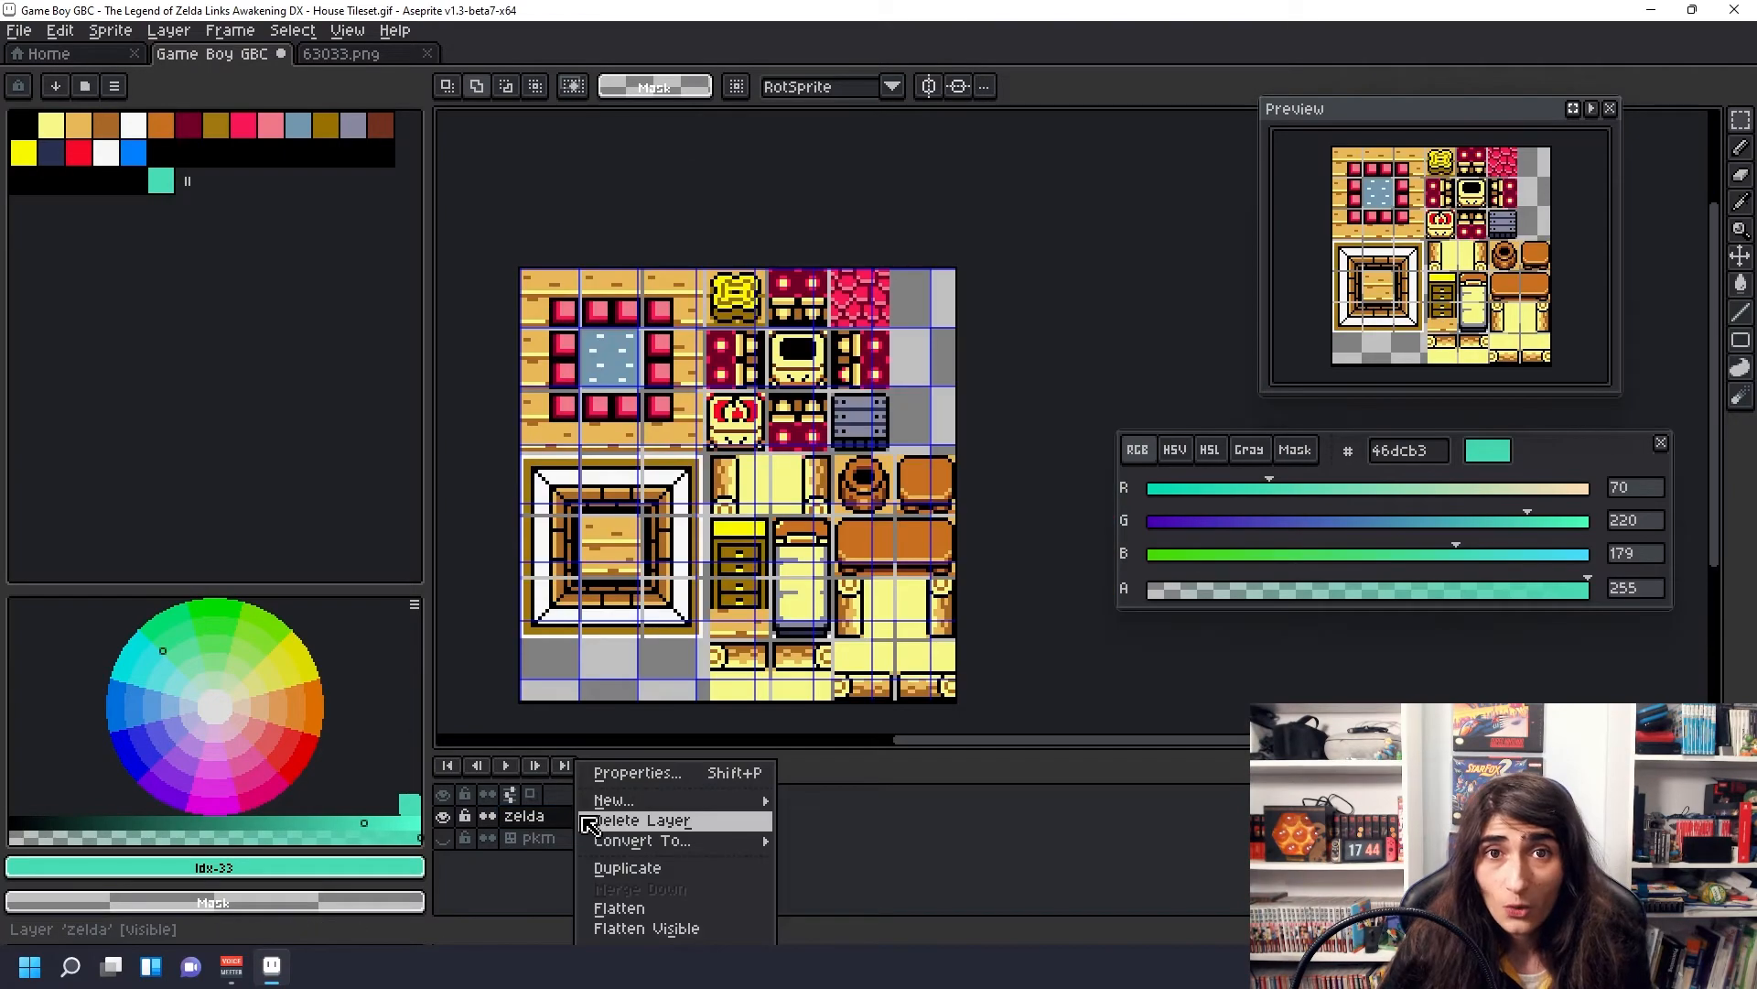
{"action": "mouse_move", "coordinate": [746, 842]}
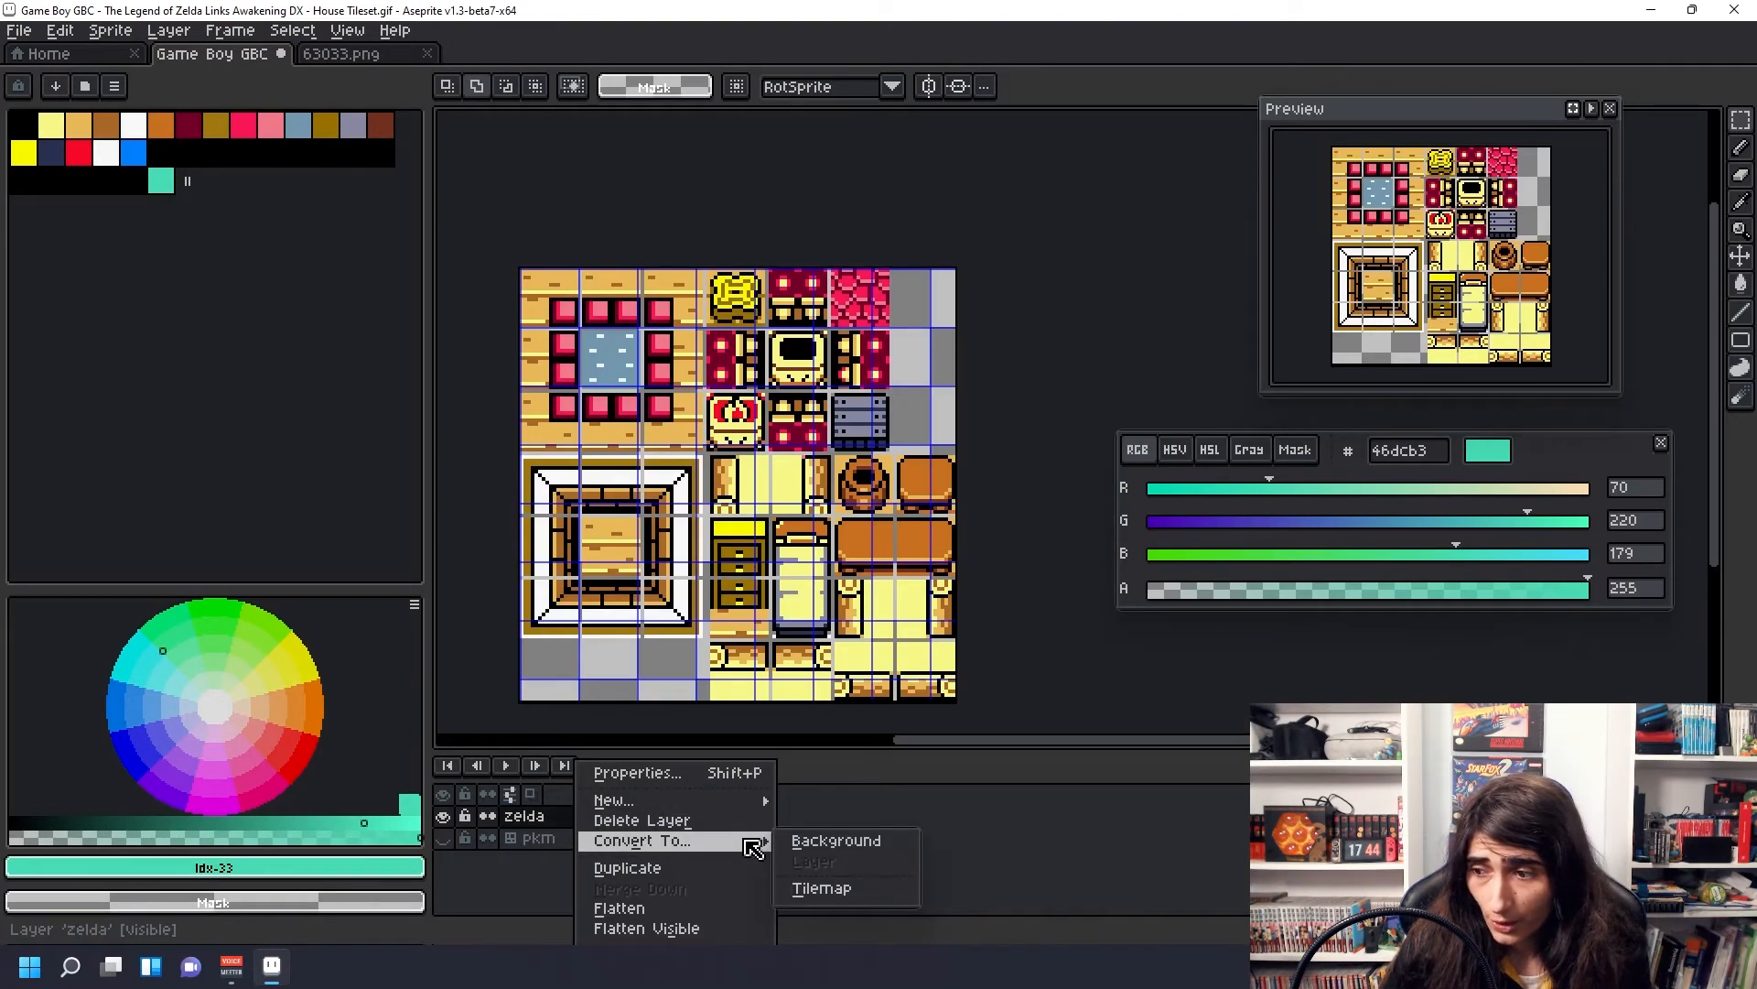
{"action": "left_click", "coordinate": [822, 888]}
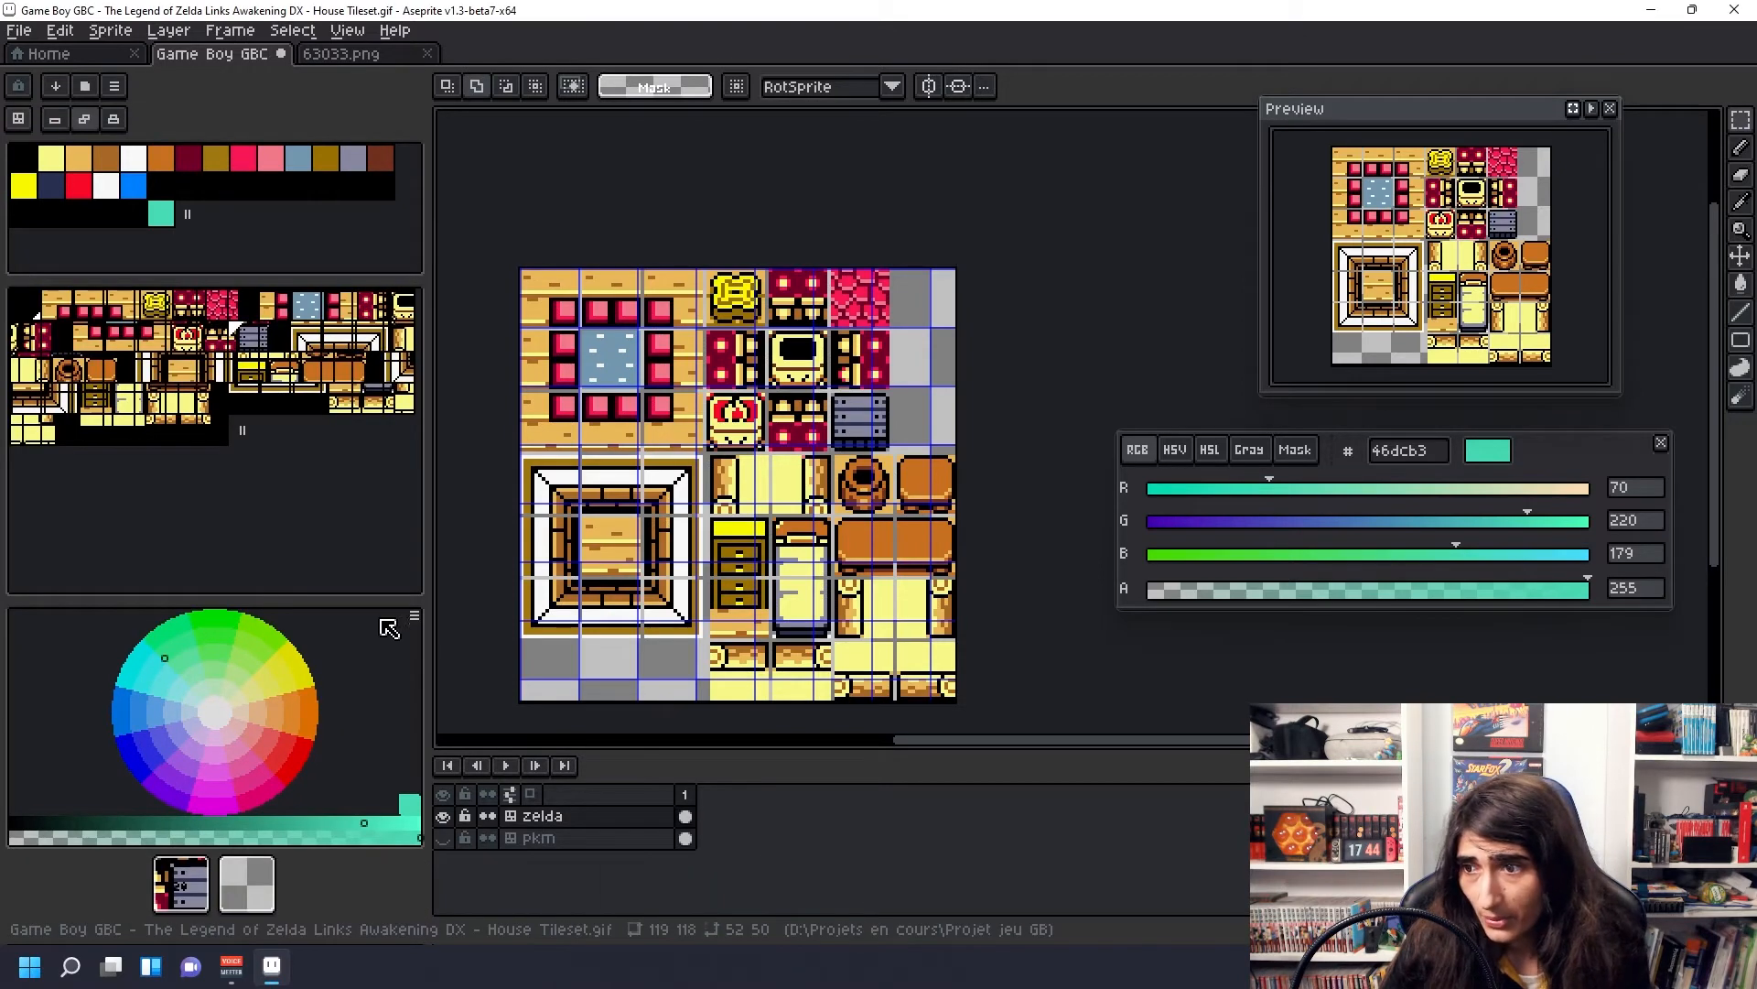
{"action": "left_click", "coordinate": [56, 310]}
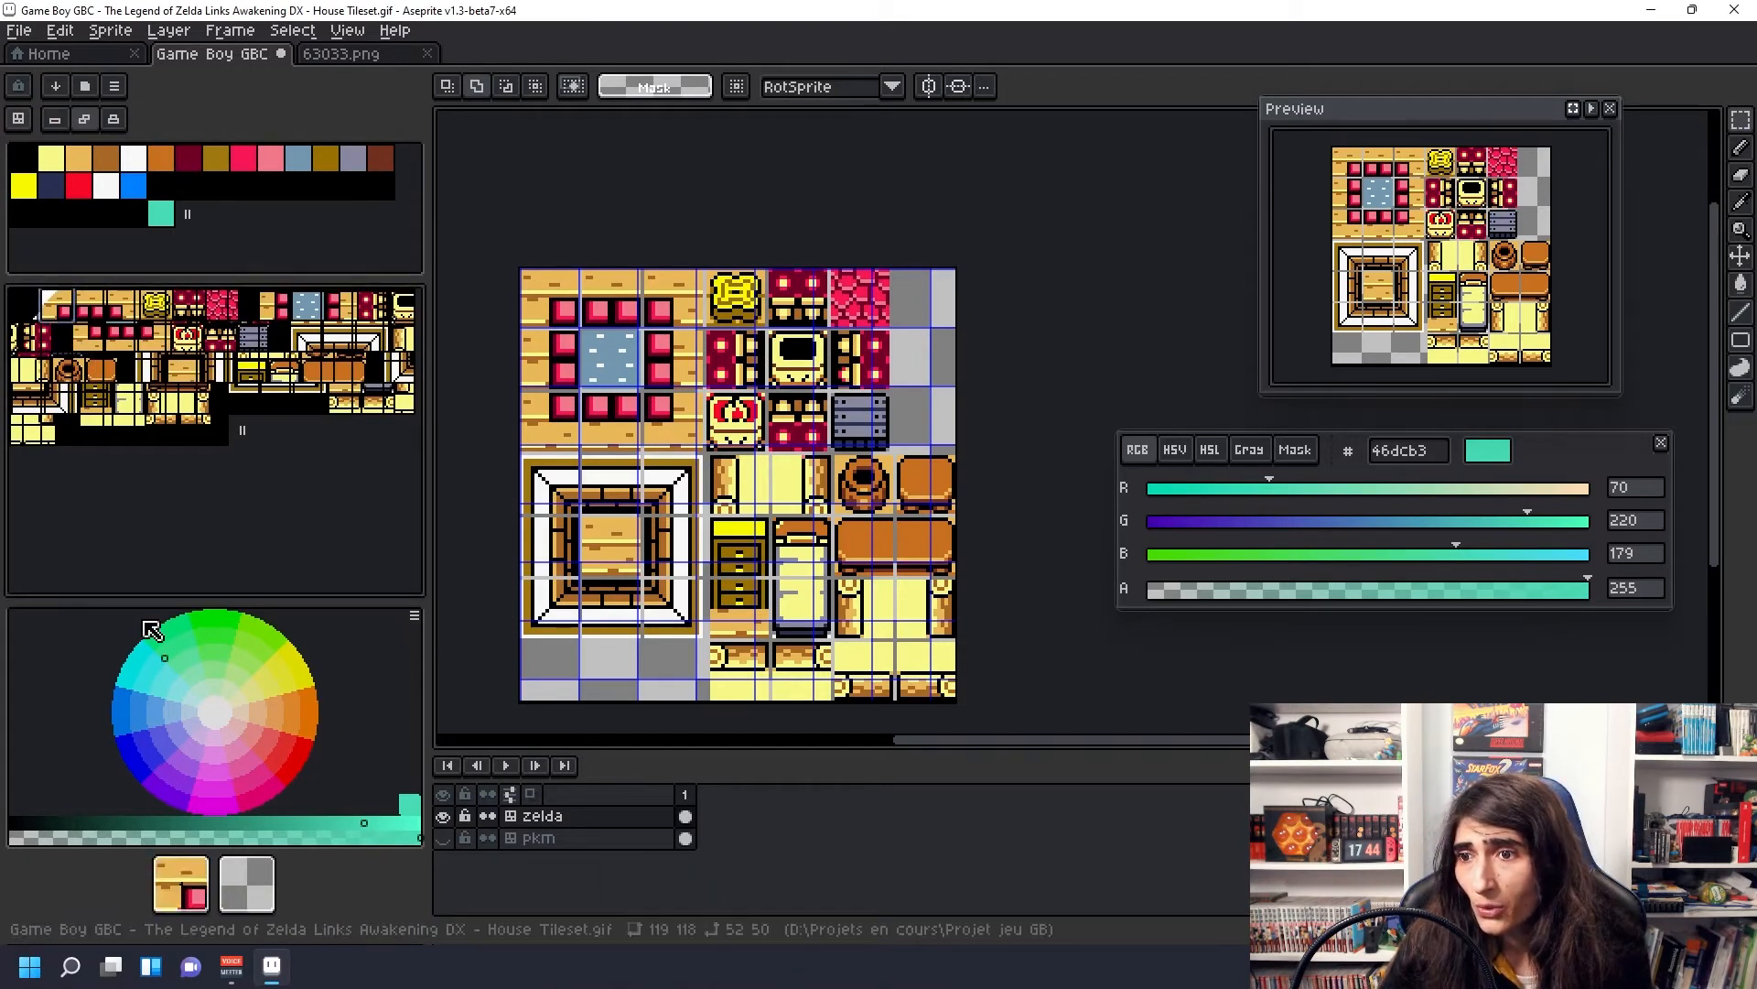
{"action": "left_click", "coordinate": [89, 308]}
{"action": "left_click", "coordinate": [121, 304]}
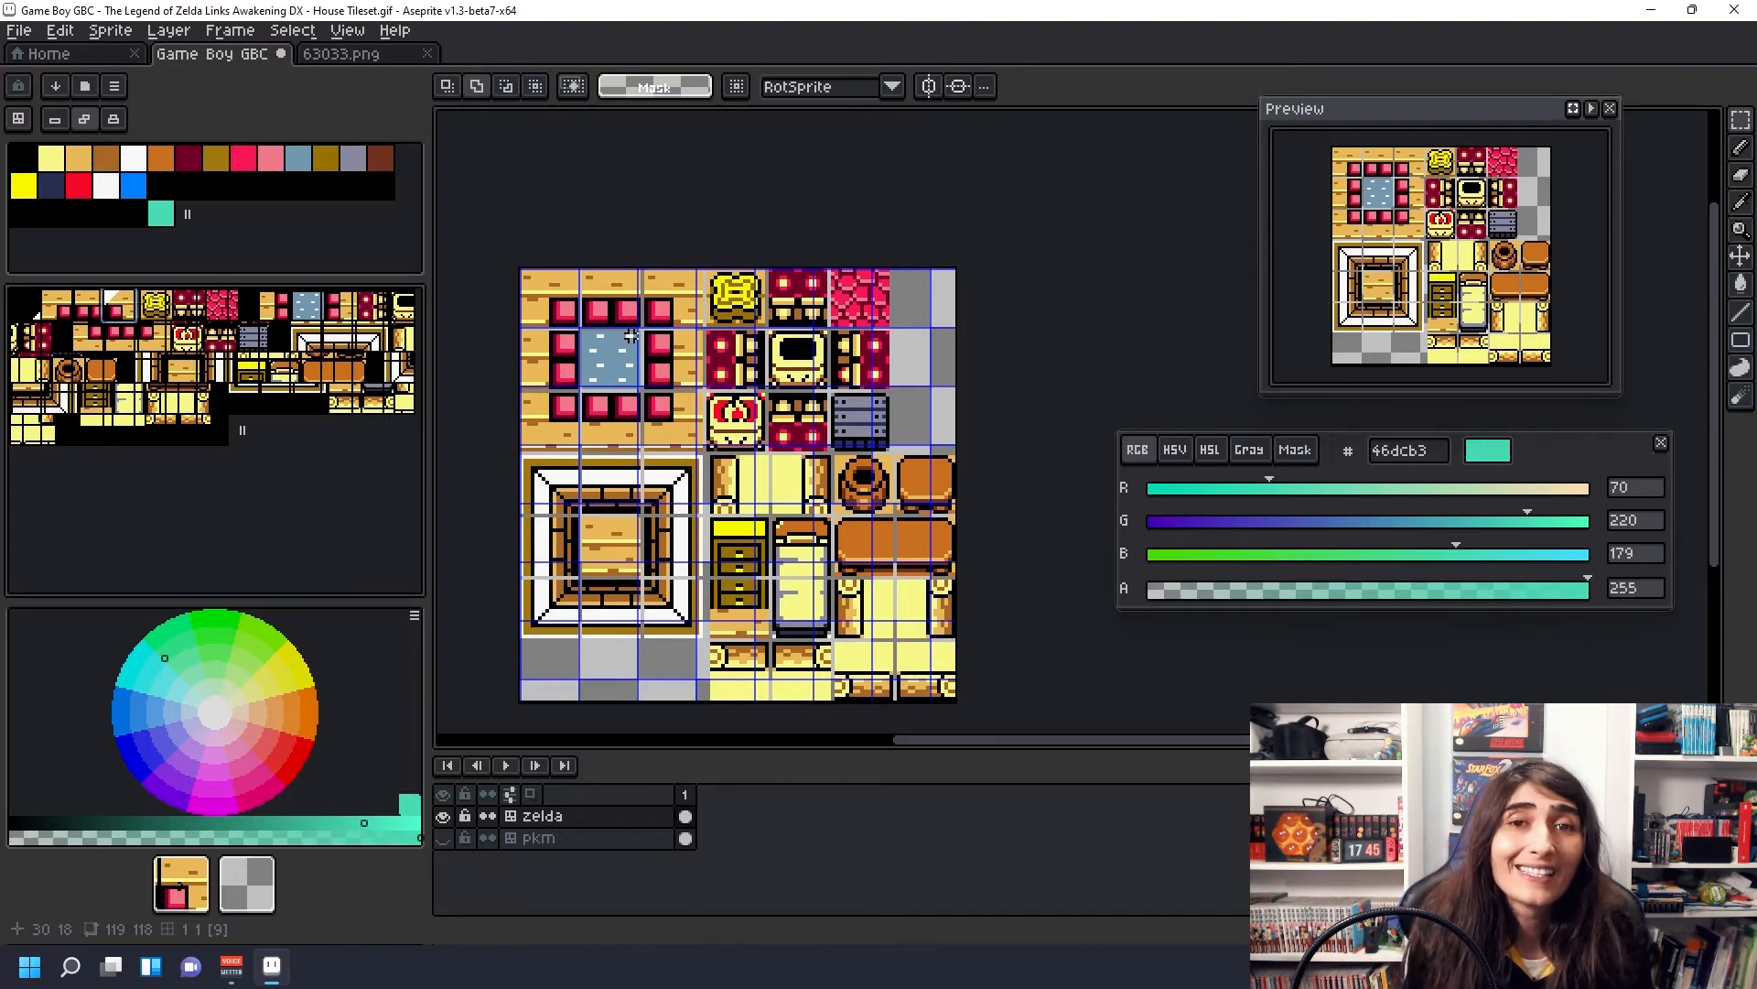
Step: Show the pkm layer instead of zelda, make it active, and choose a striped roof tile for the Pencil tool
{"action": "left_click", "coordinate": [445, 816]}
{"action": "left_click", "coordinate": [444, 837]}
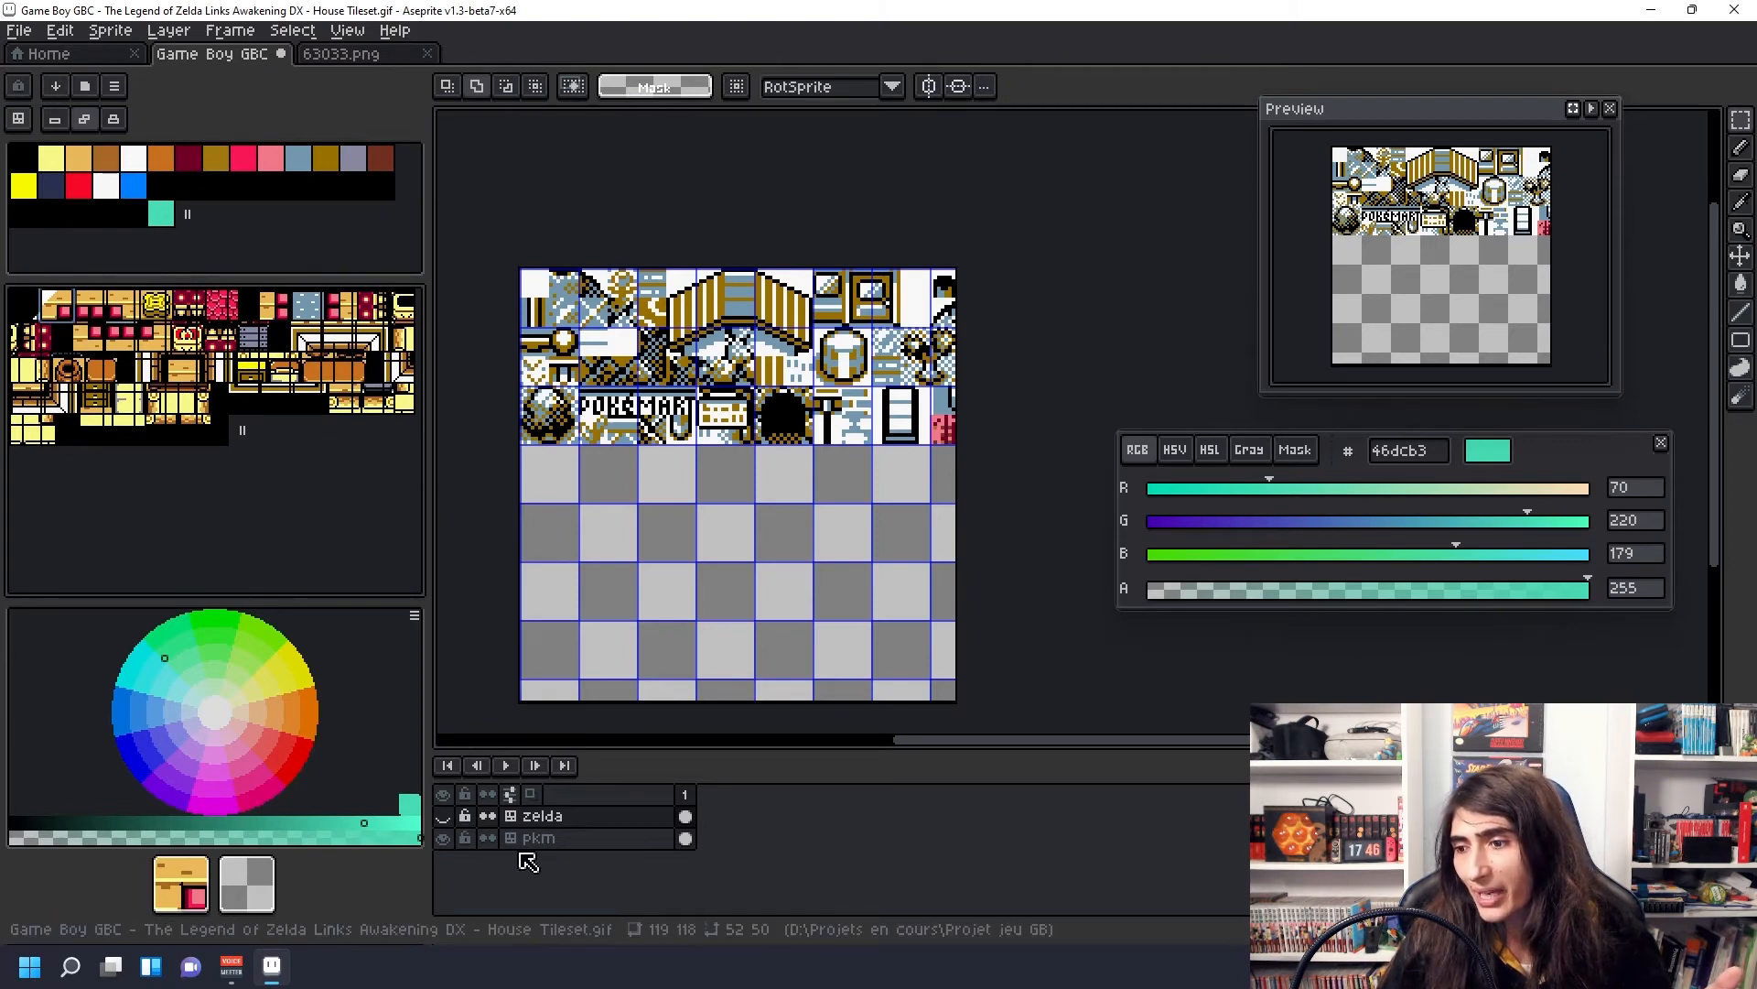
{"action": "left_click", "coordinate": [548, 843]}
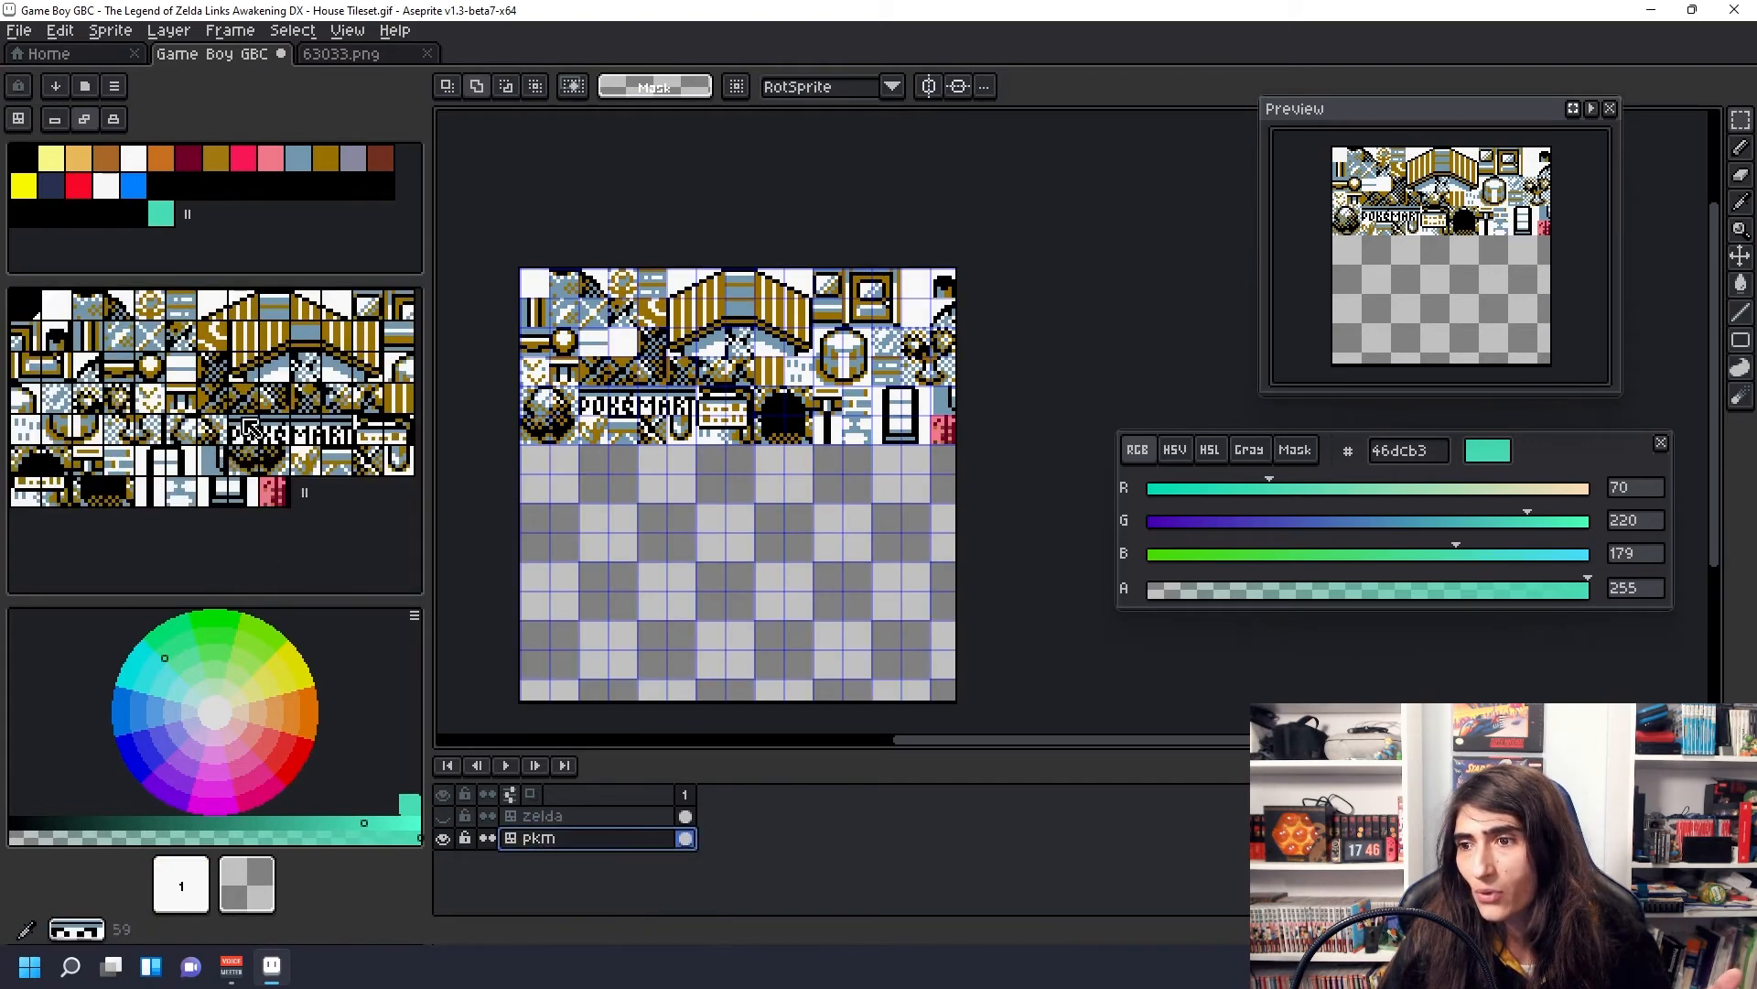
{"action": "left_click", "coordinate": [253, 346]}
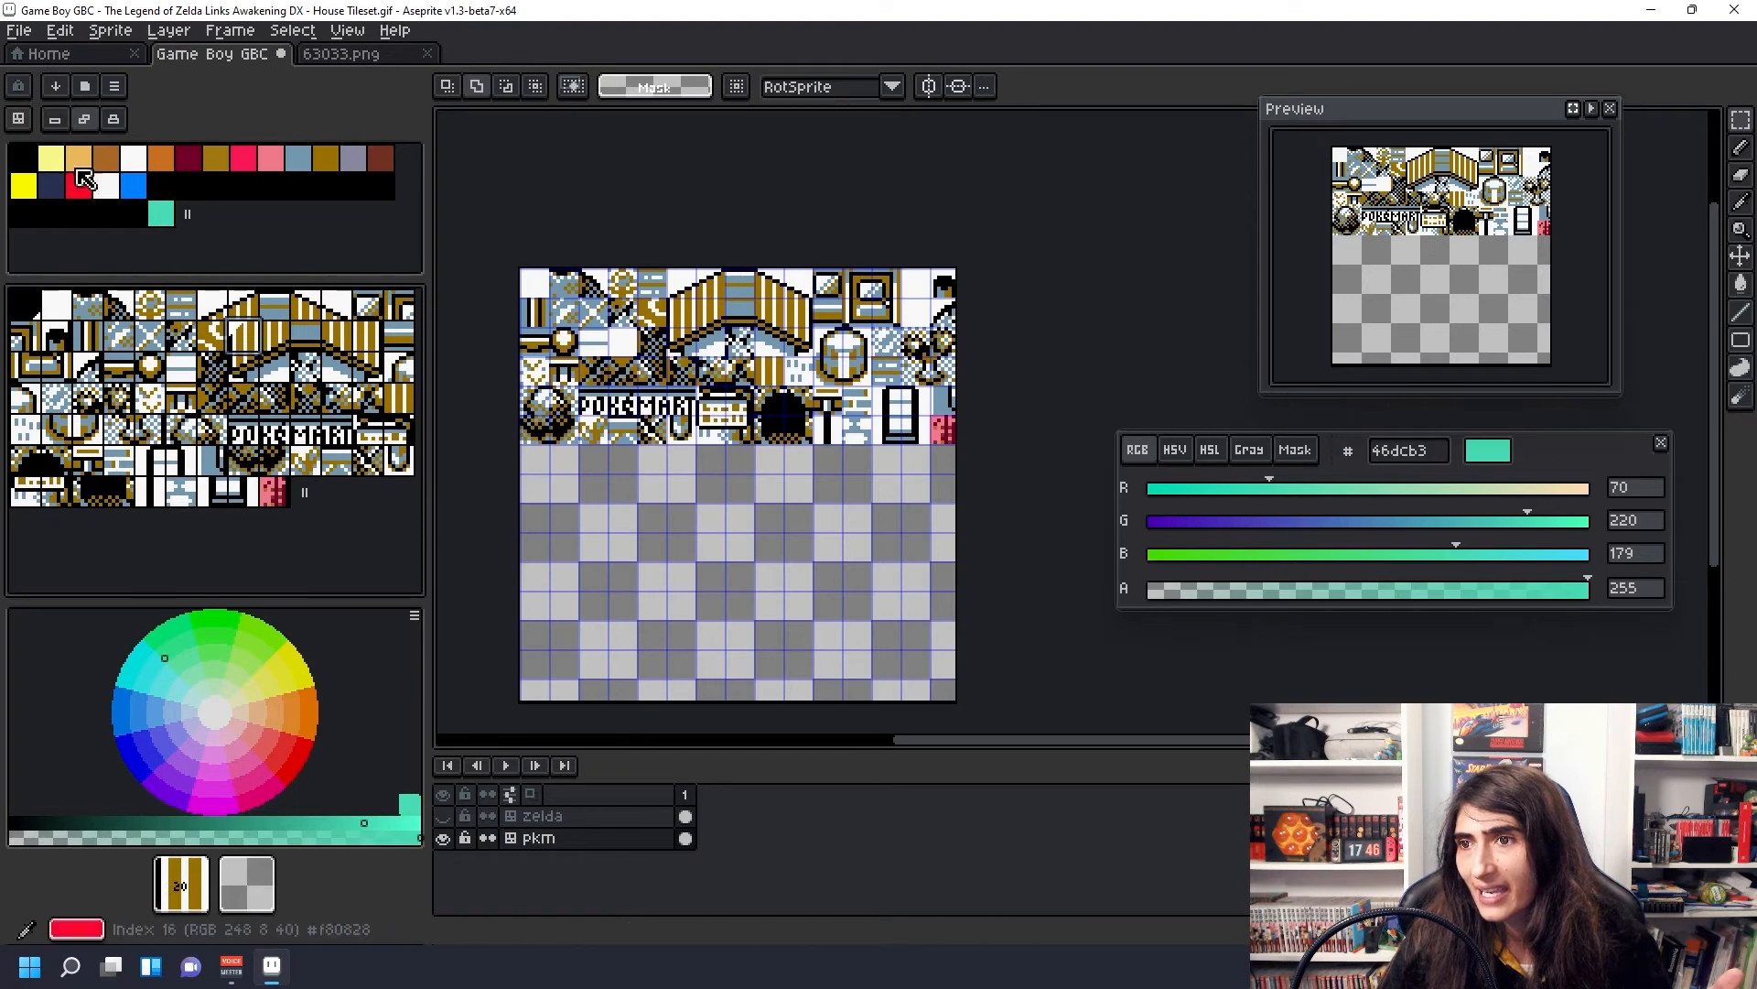
{"action": "left_click", "coordinate": [1741, 149]}
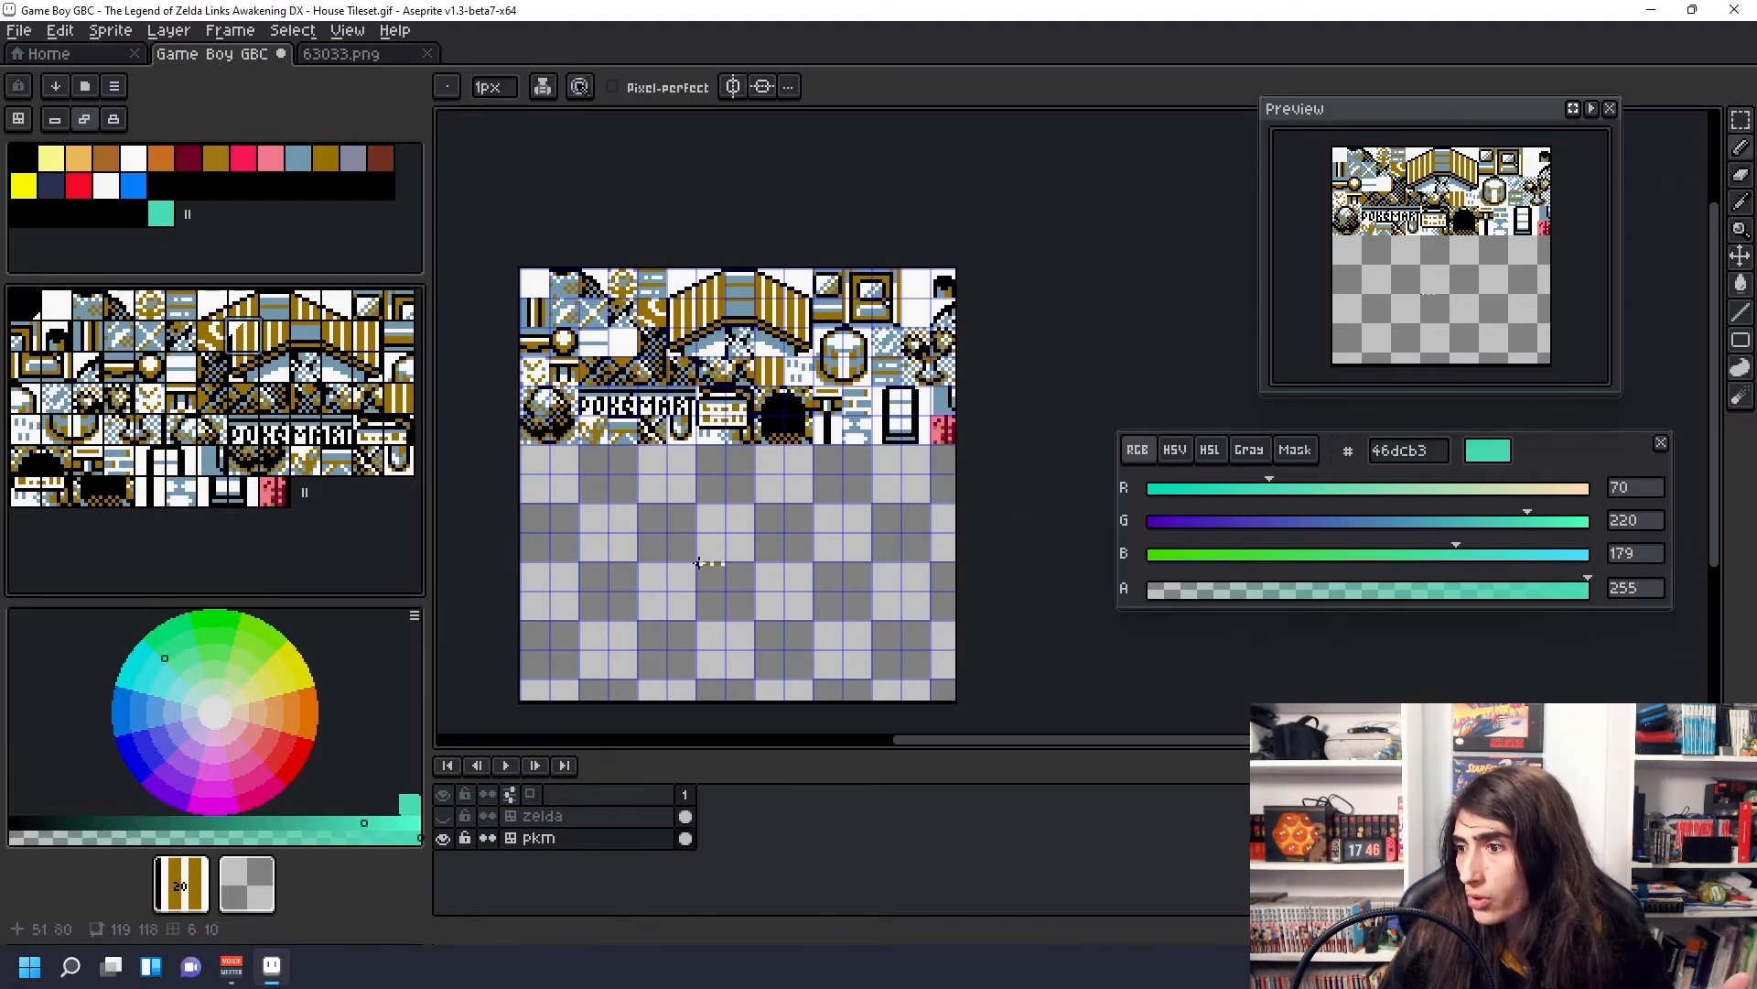
Step: Stamp the striped roof tile across the empty area below the pkm artwork and undo it
{"action": "left_click", "coordinate": [622, 554]}
{"action": "mouse_move", "coordinate": [623, 549]}
{"action": "left_mouse_down"}
{"action": "mouse_move", "coordinate": [623, 517]}
{"action": "mouse_move", "coordinate": [622, 606]}
{"action": "mouse_move", "coordinate": [781, 634]}
{"action": "left_mouse_up"}
{"action": "key", "text": "ctrl+z"}
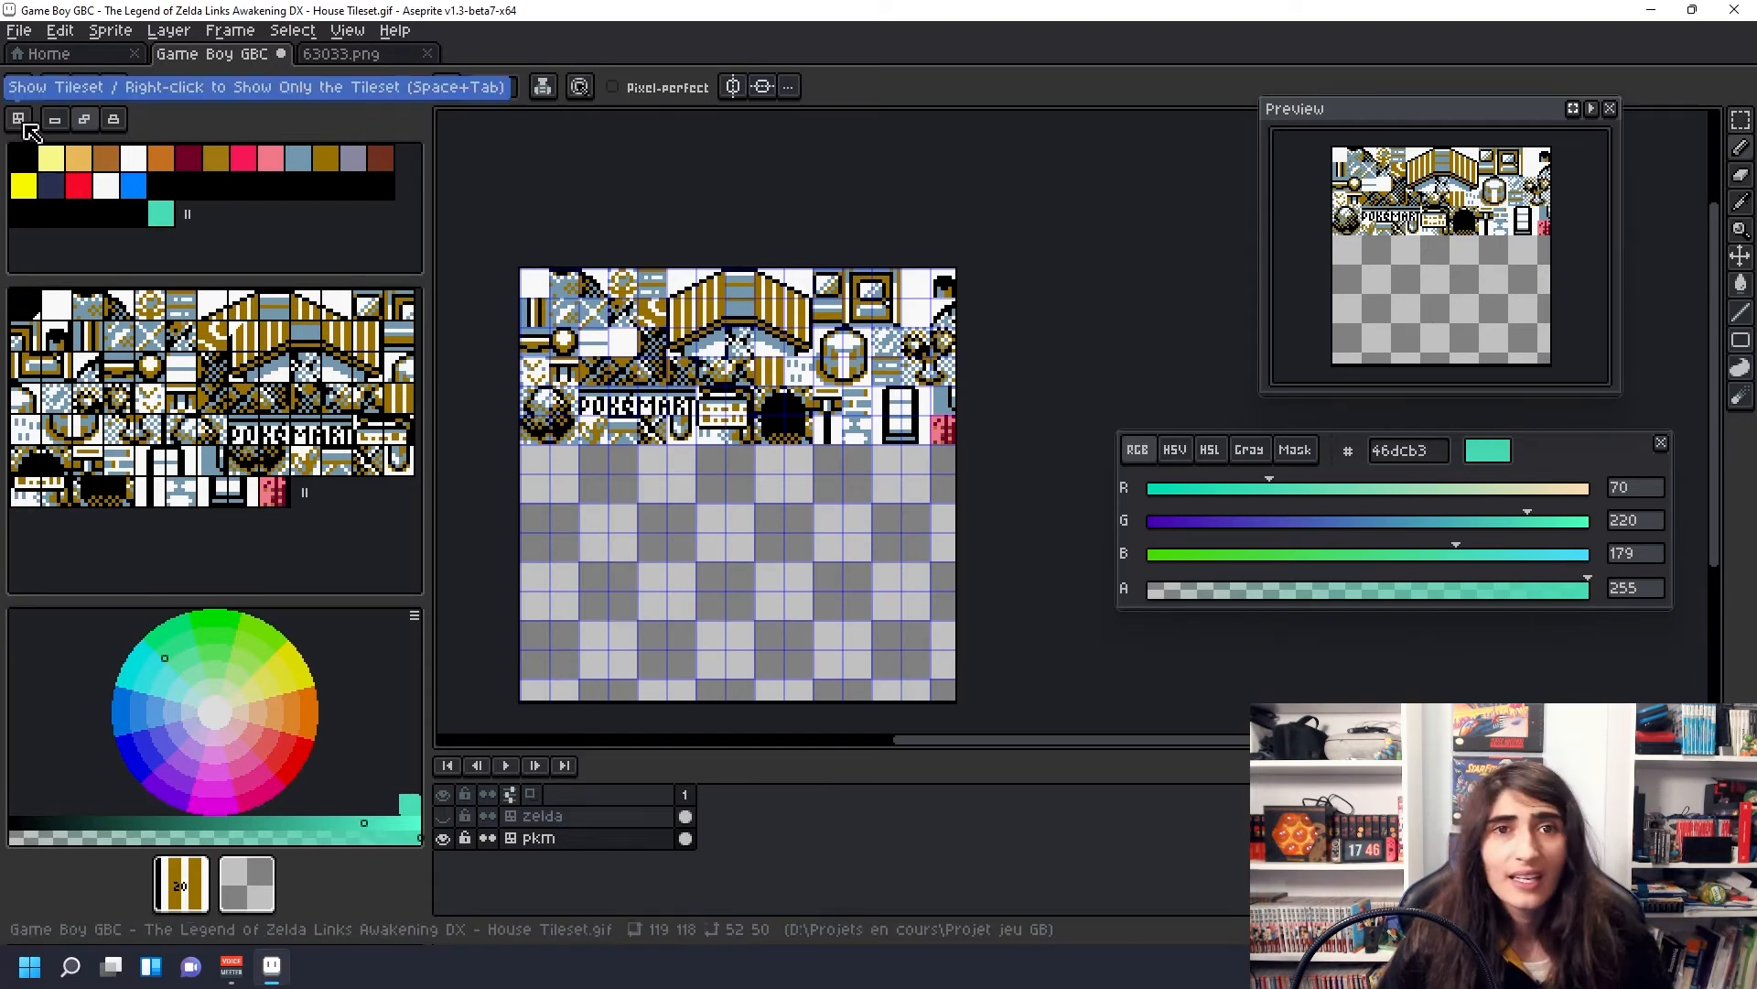
Step: Switch from tile placement to pixel drawing and paint a small teal mark in an empty grid cell below the POKéMART sign
{"action": "left_click", "coordinate": [30, 122]}
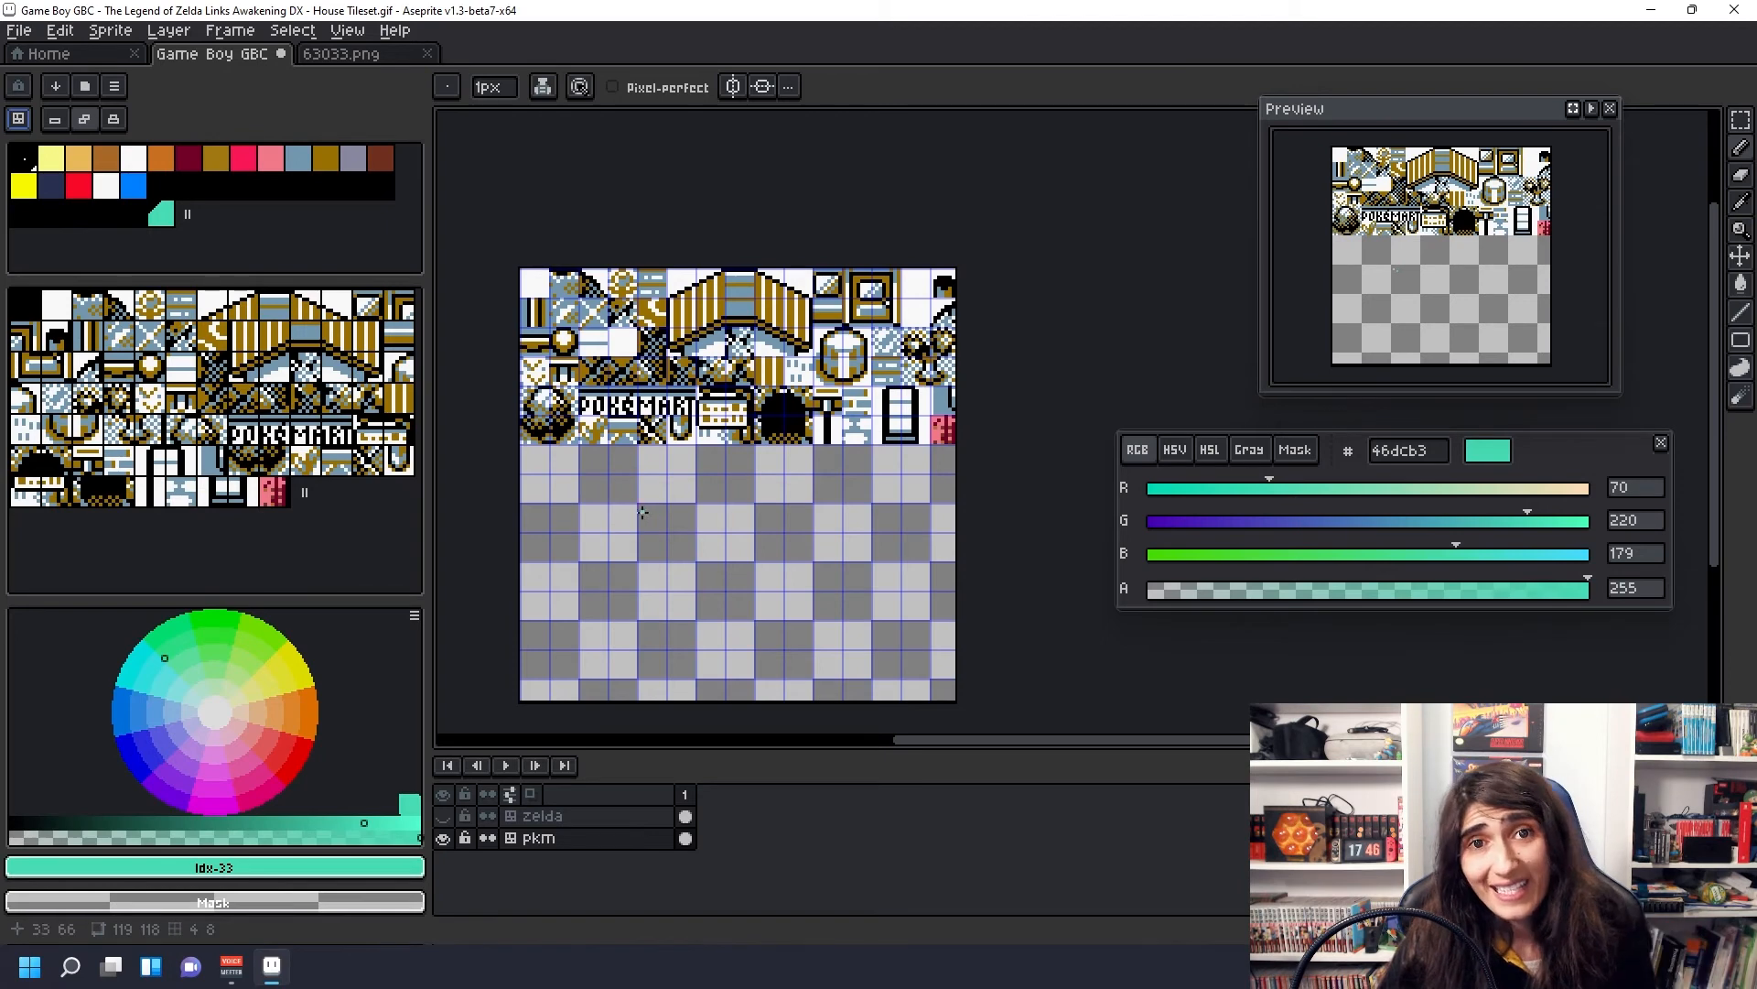
{"action": "scroll", "coordinate": [630, 505], "scroll_direction": "up", "scroll_amount": 3}
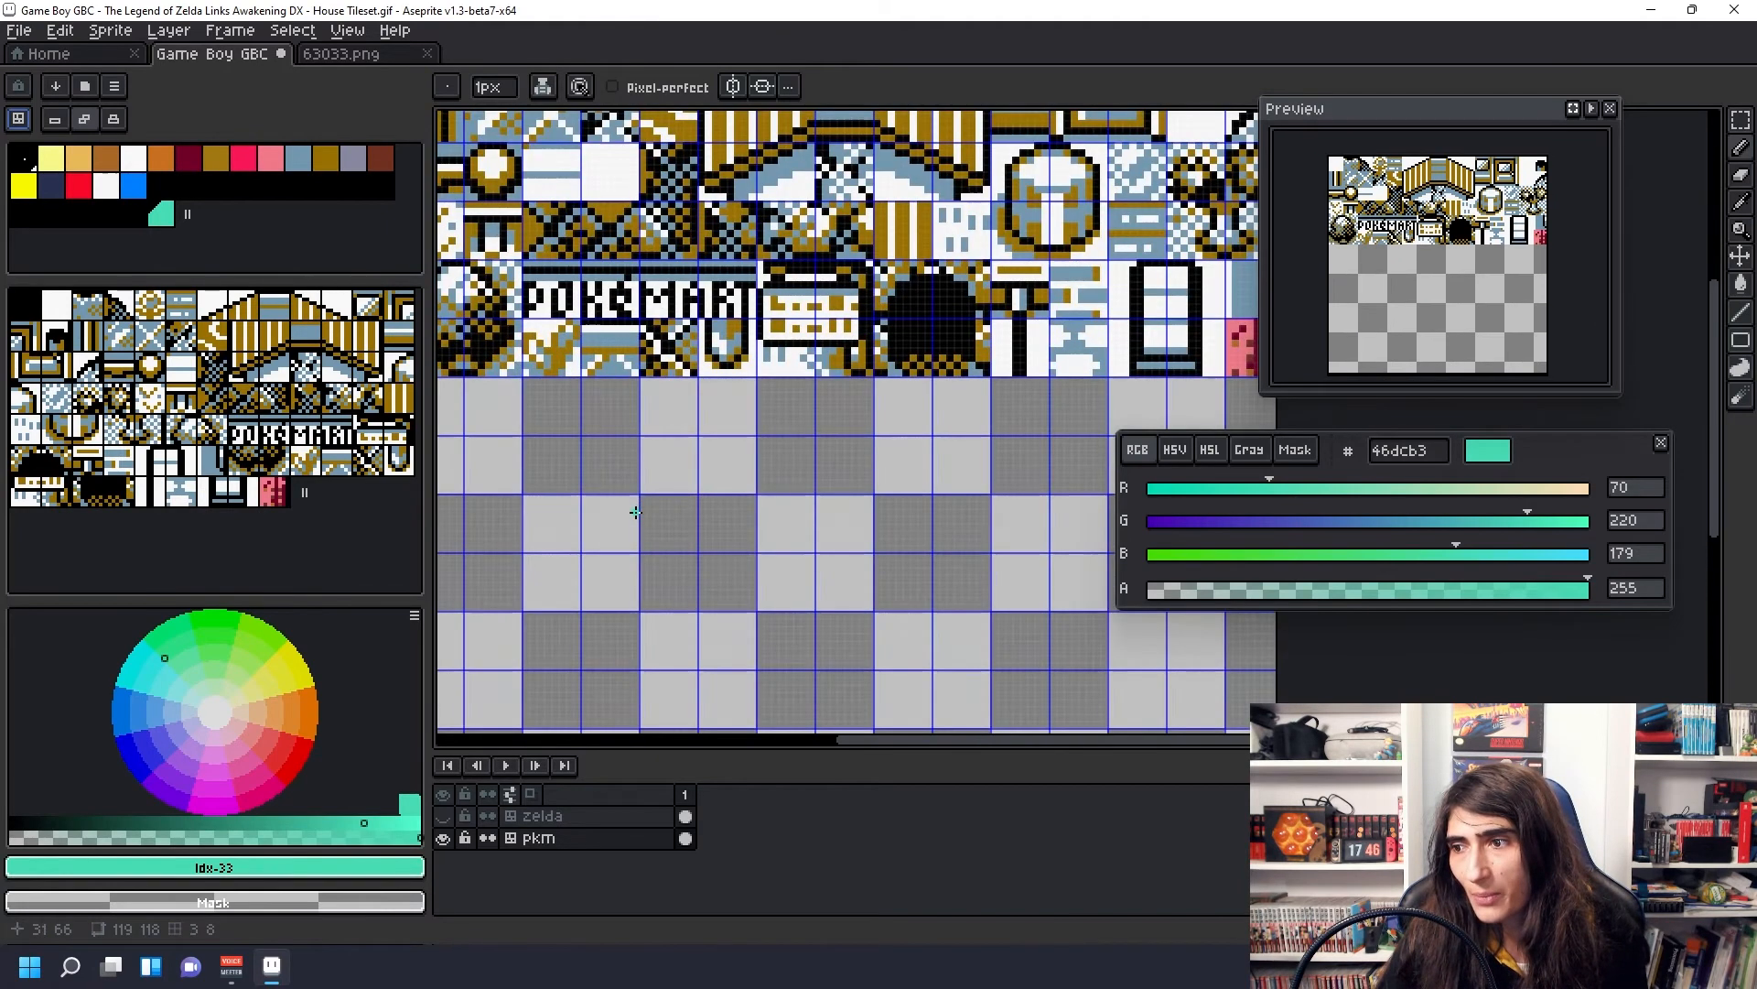
{"action": "left_click_drag", "start_coordinate": [599, 457], "coordinate": [614, 485]}
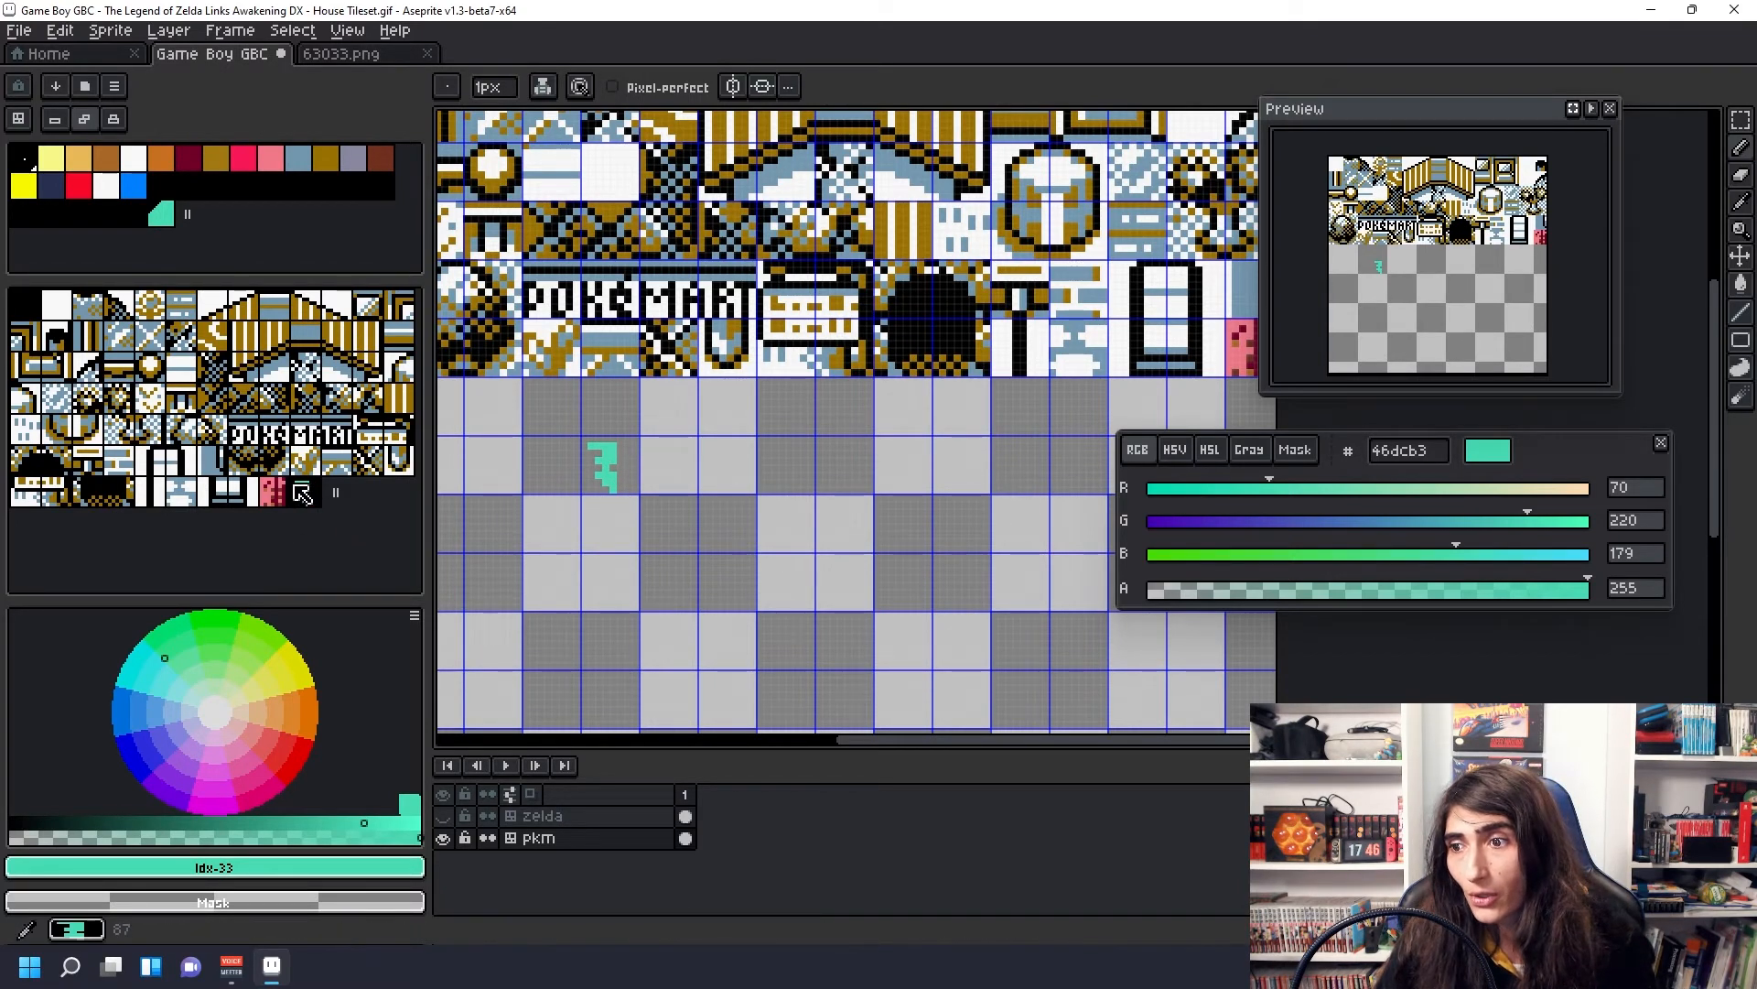
{"action": "left_click_drag", "start_coordinate": [565, 480], "coordinate": [547, 485]}
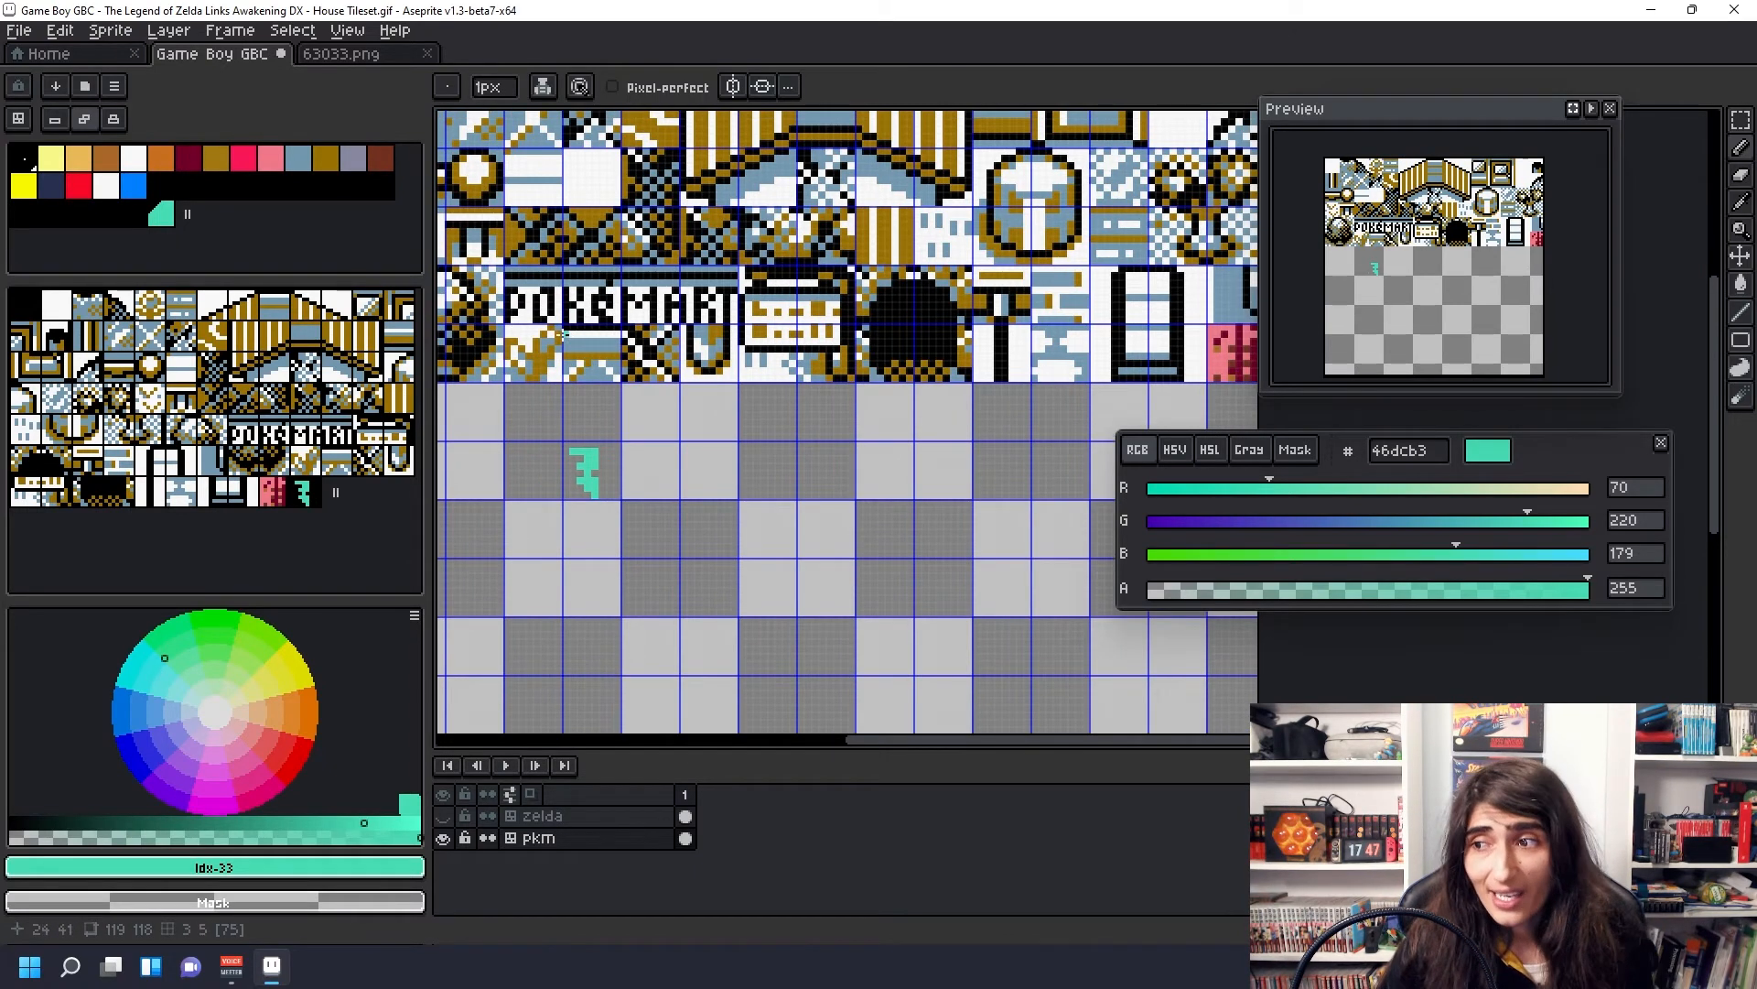
Step: Try the Stack tileset mode, return to Auto mode, and extend the teal mark within its existing tile
{"action": "left_click", "coordinate": [120, 120]}
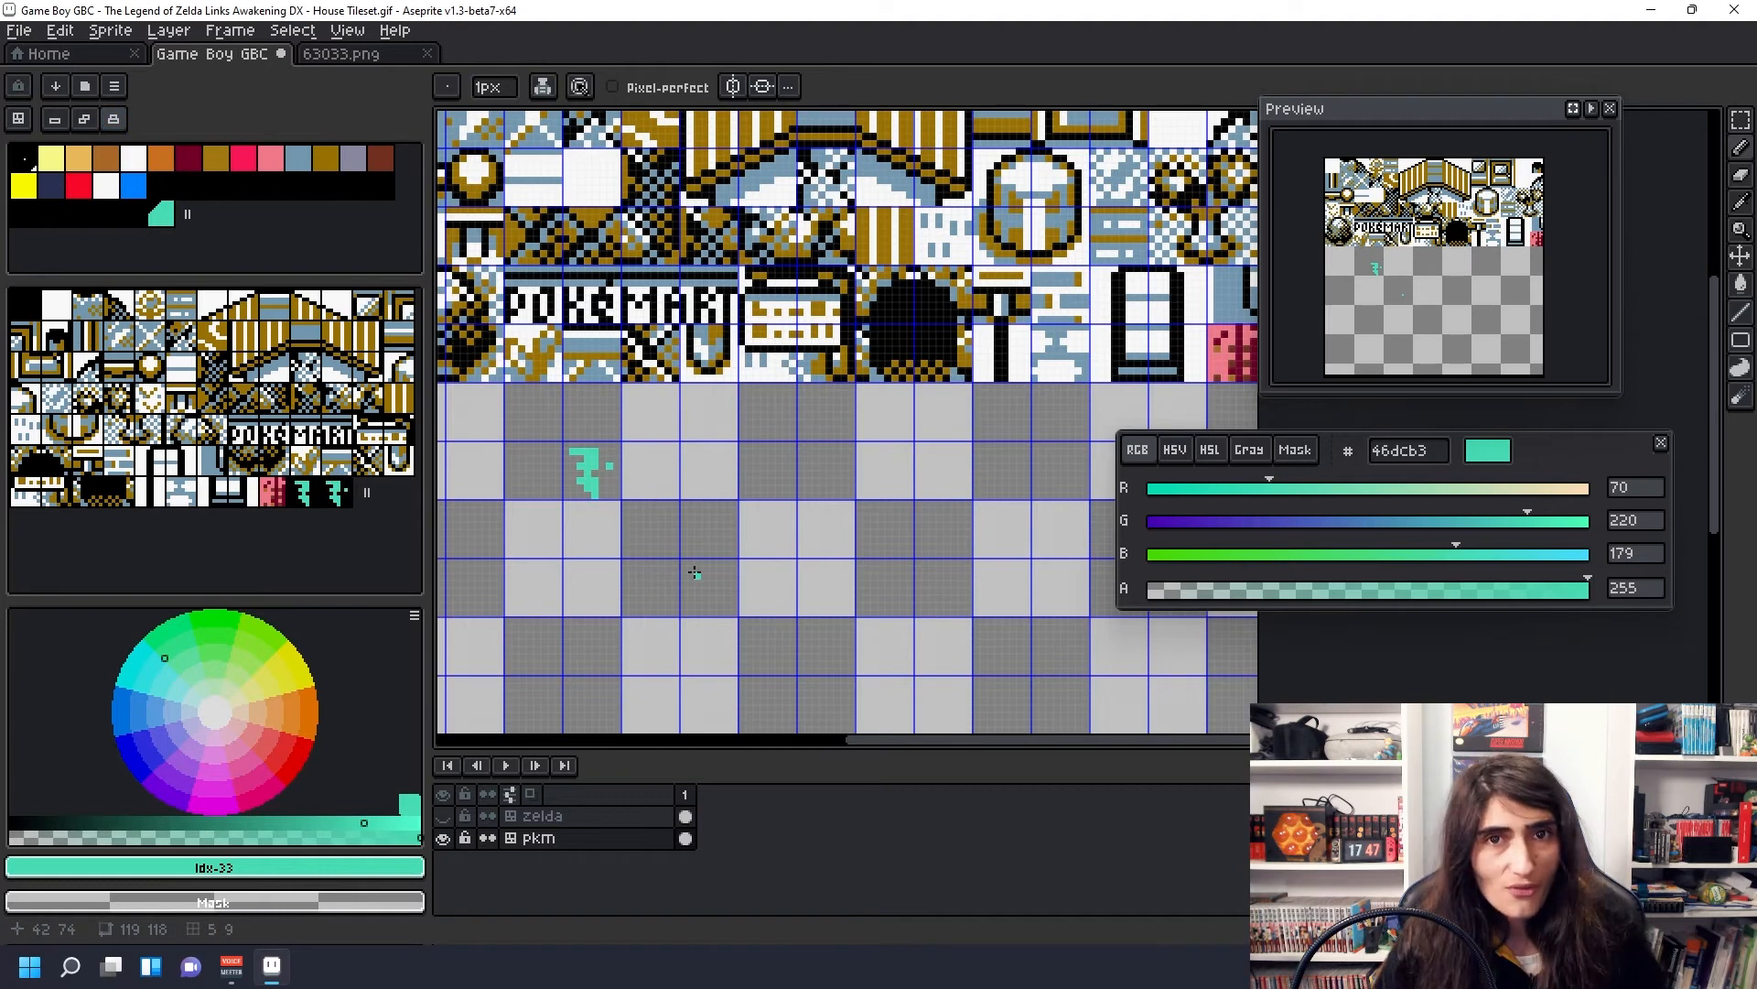
{"action": "left_click", "coordinate": [89, 121]}
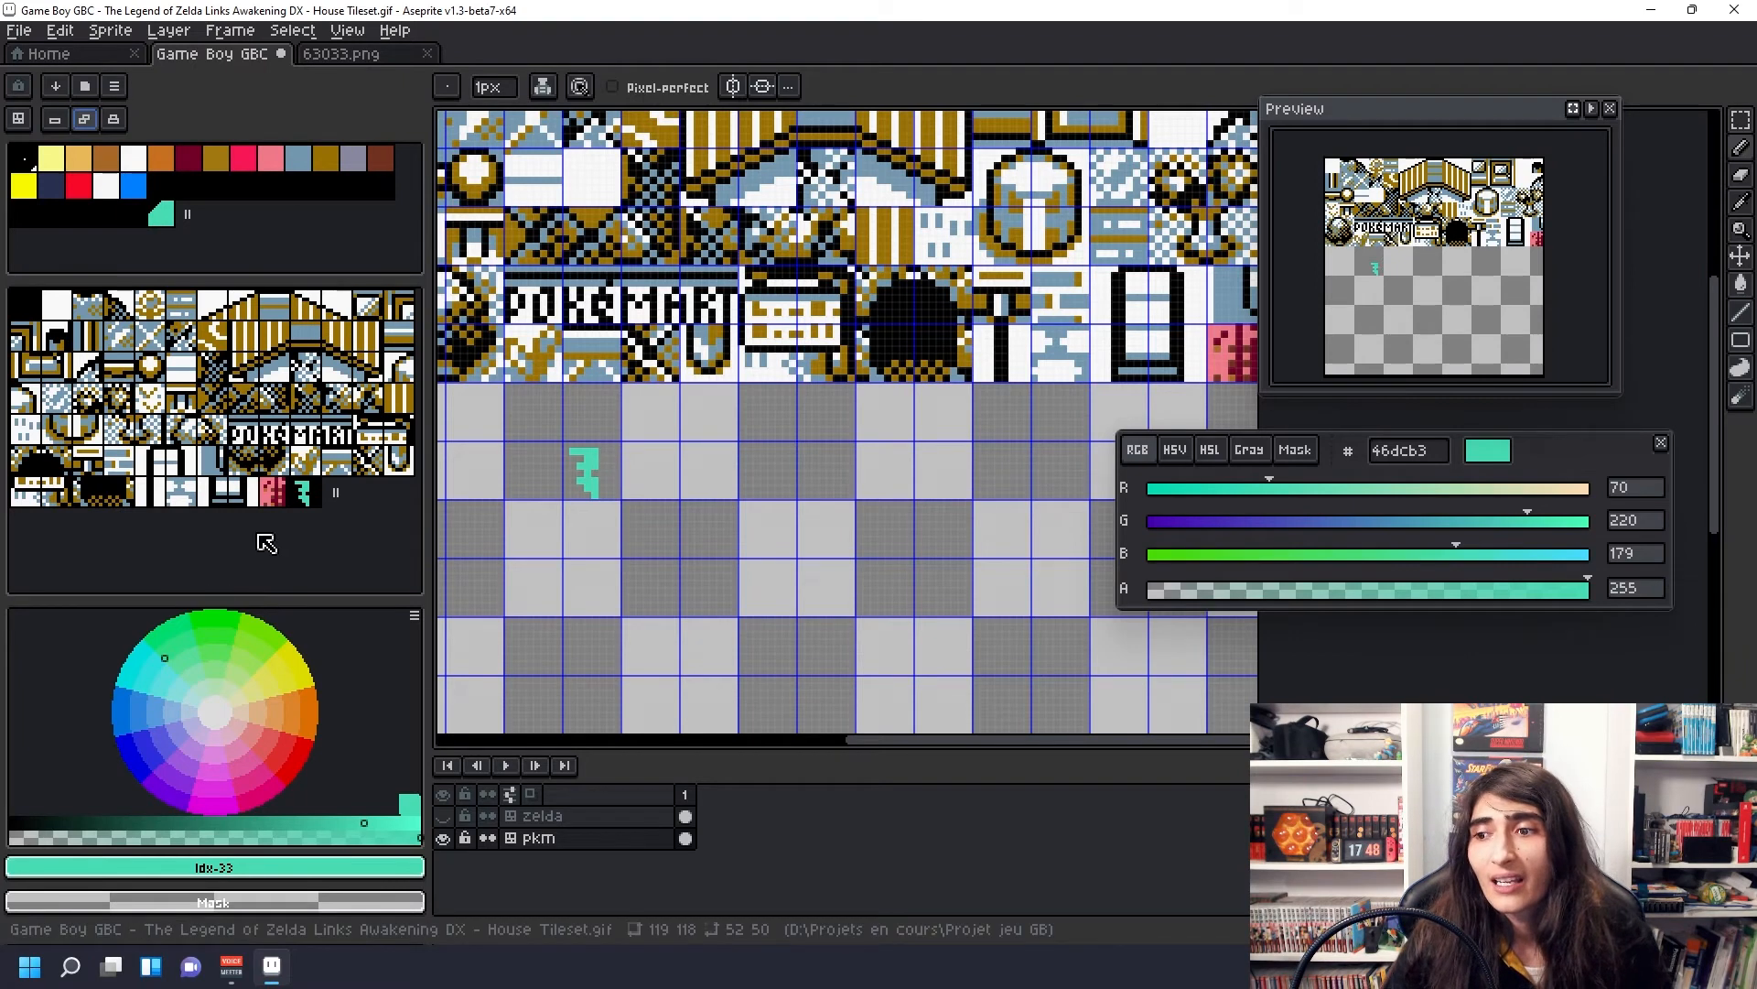
{"action": "left_click_drag", "start_coordinate": [608, 467], "coordinate": [606, 450]}
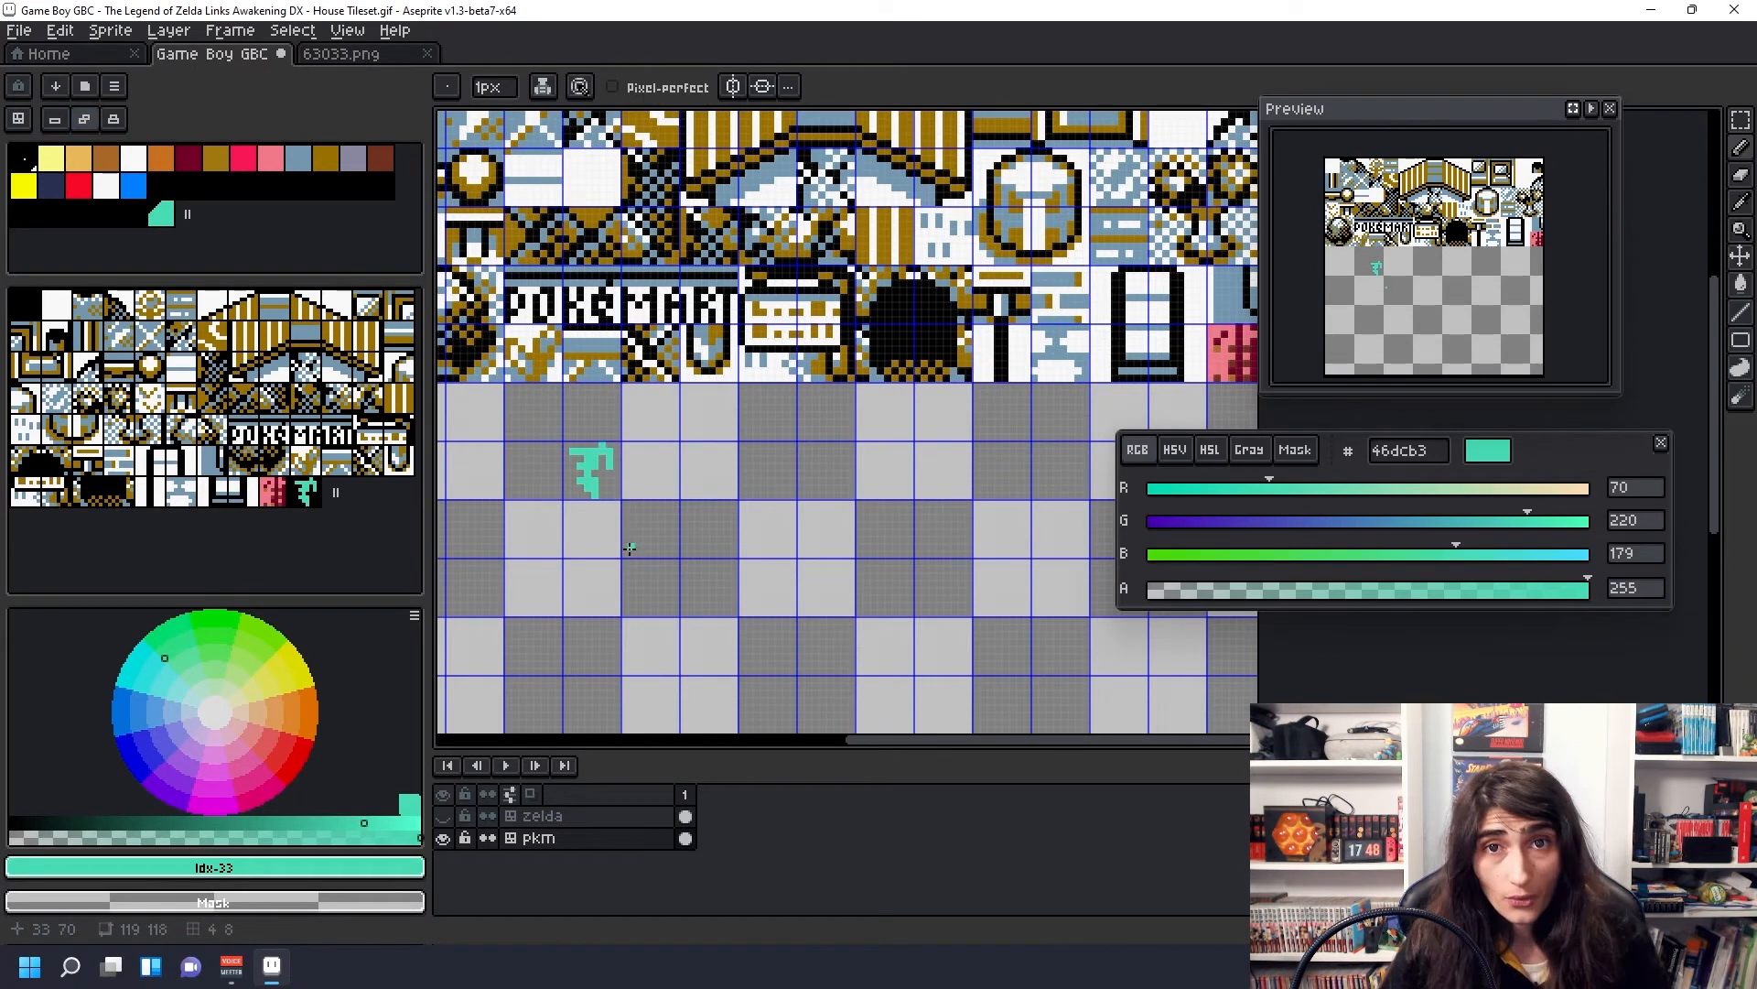
Step: Draw a second small teal mark in an empty cell two columns right of the first, and switch the tileset mode to Manual
{"action": "left_click", "coordinate": [696, 459]}
{"action": "left_click_drag", "start_coordinate": [697, 489], "coordinate": [705, 495]}
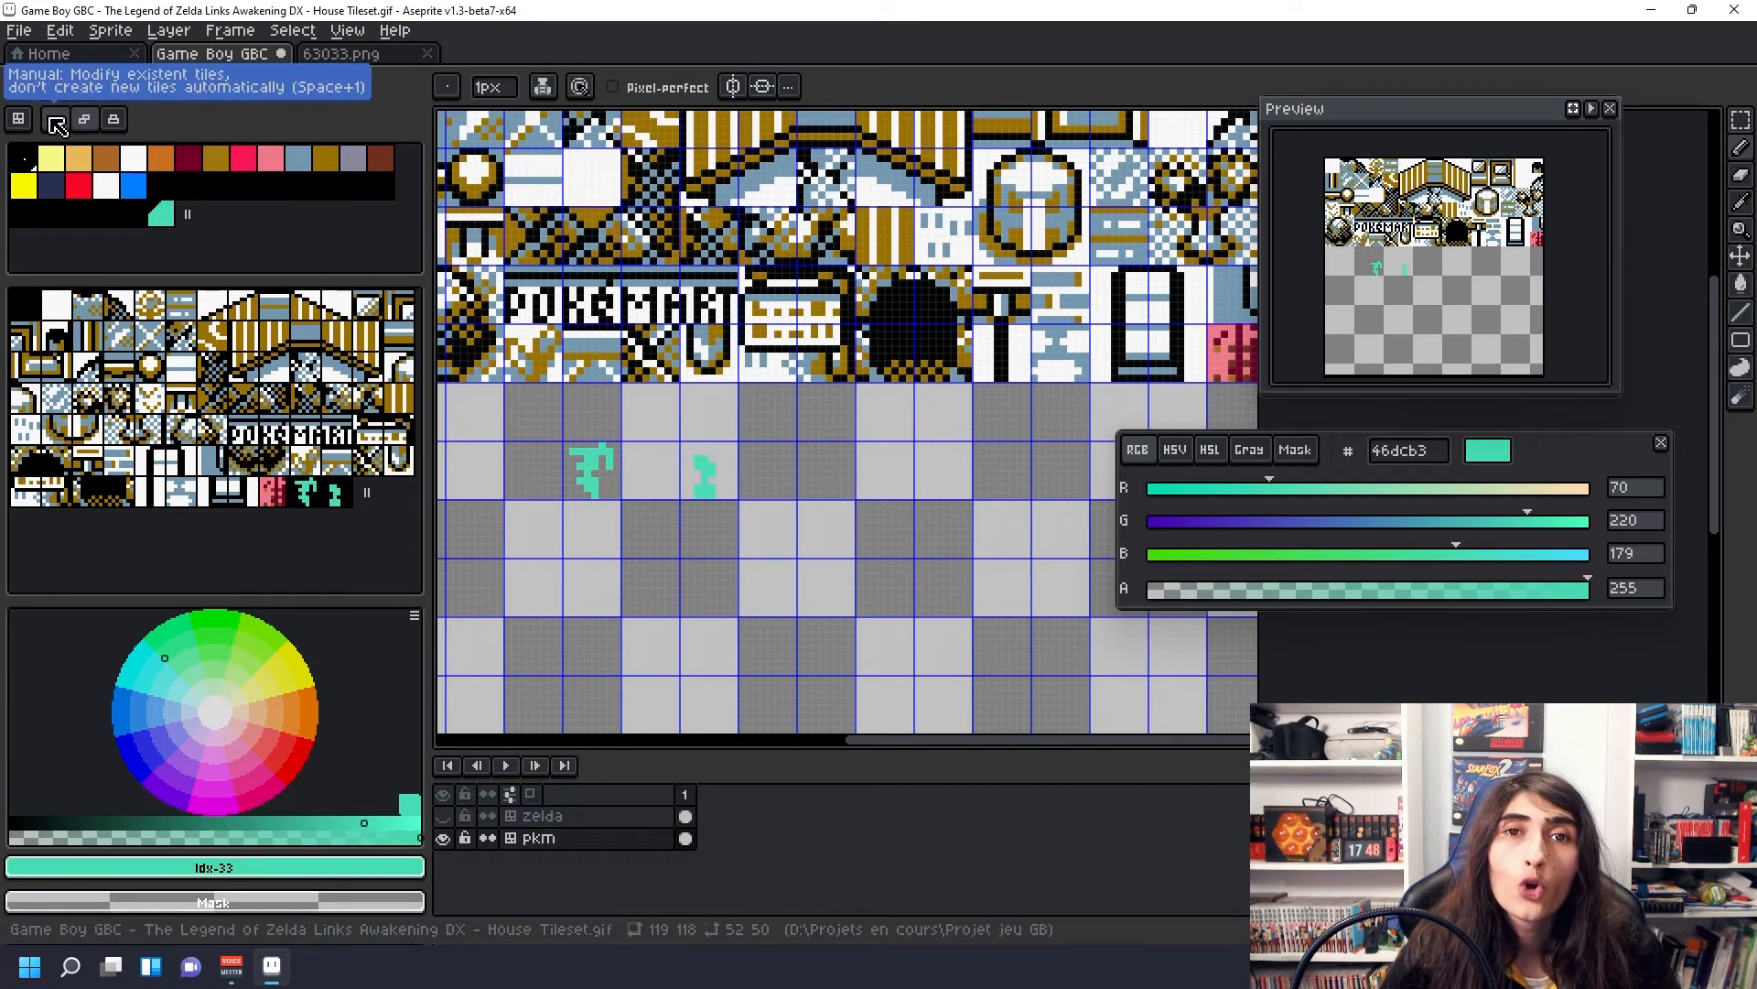
{"action": "left_click", "coordinate": [55, 126]}
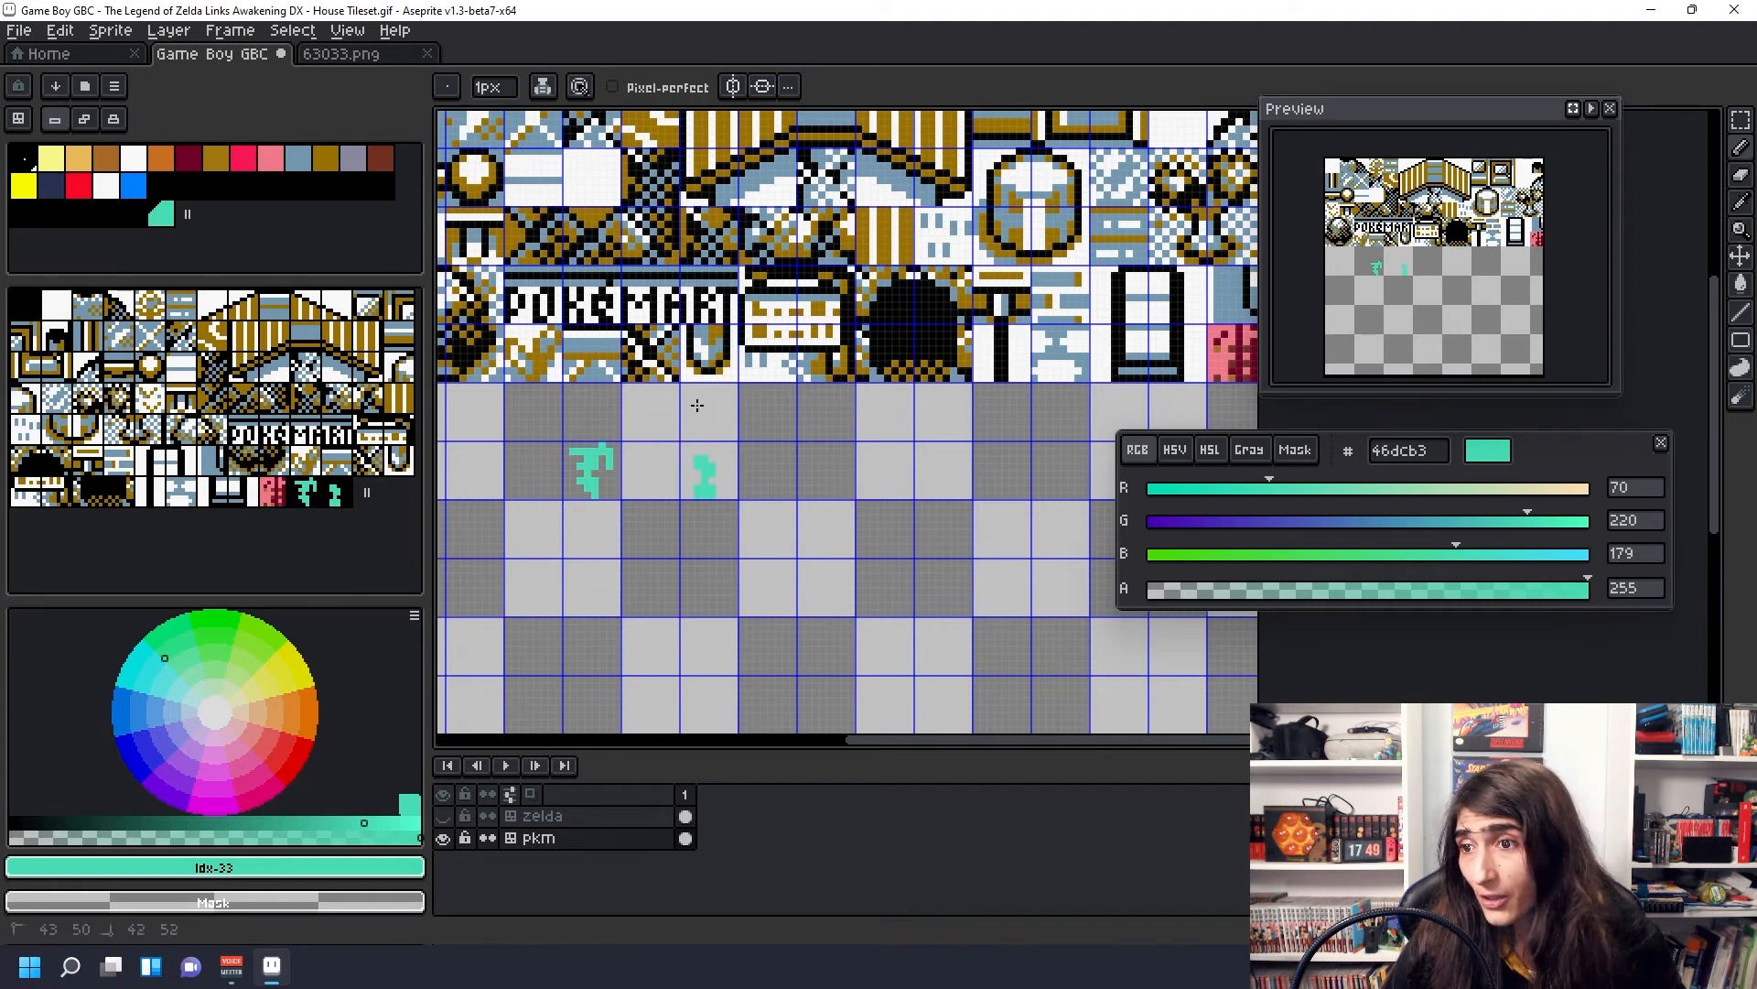
Step: Extend the second teal mark with a few more pixels at the upper right of its existing tile
{"action": "left_click", "coordinate": [723, 450]}
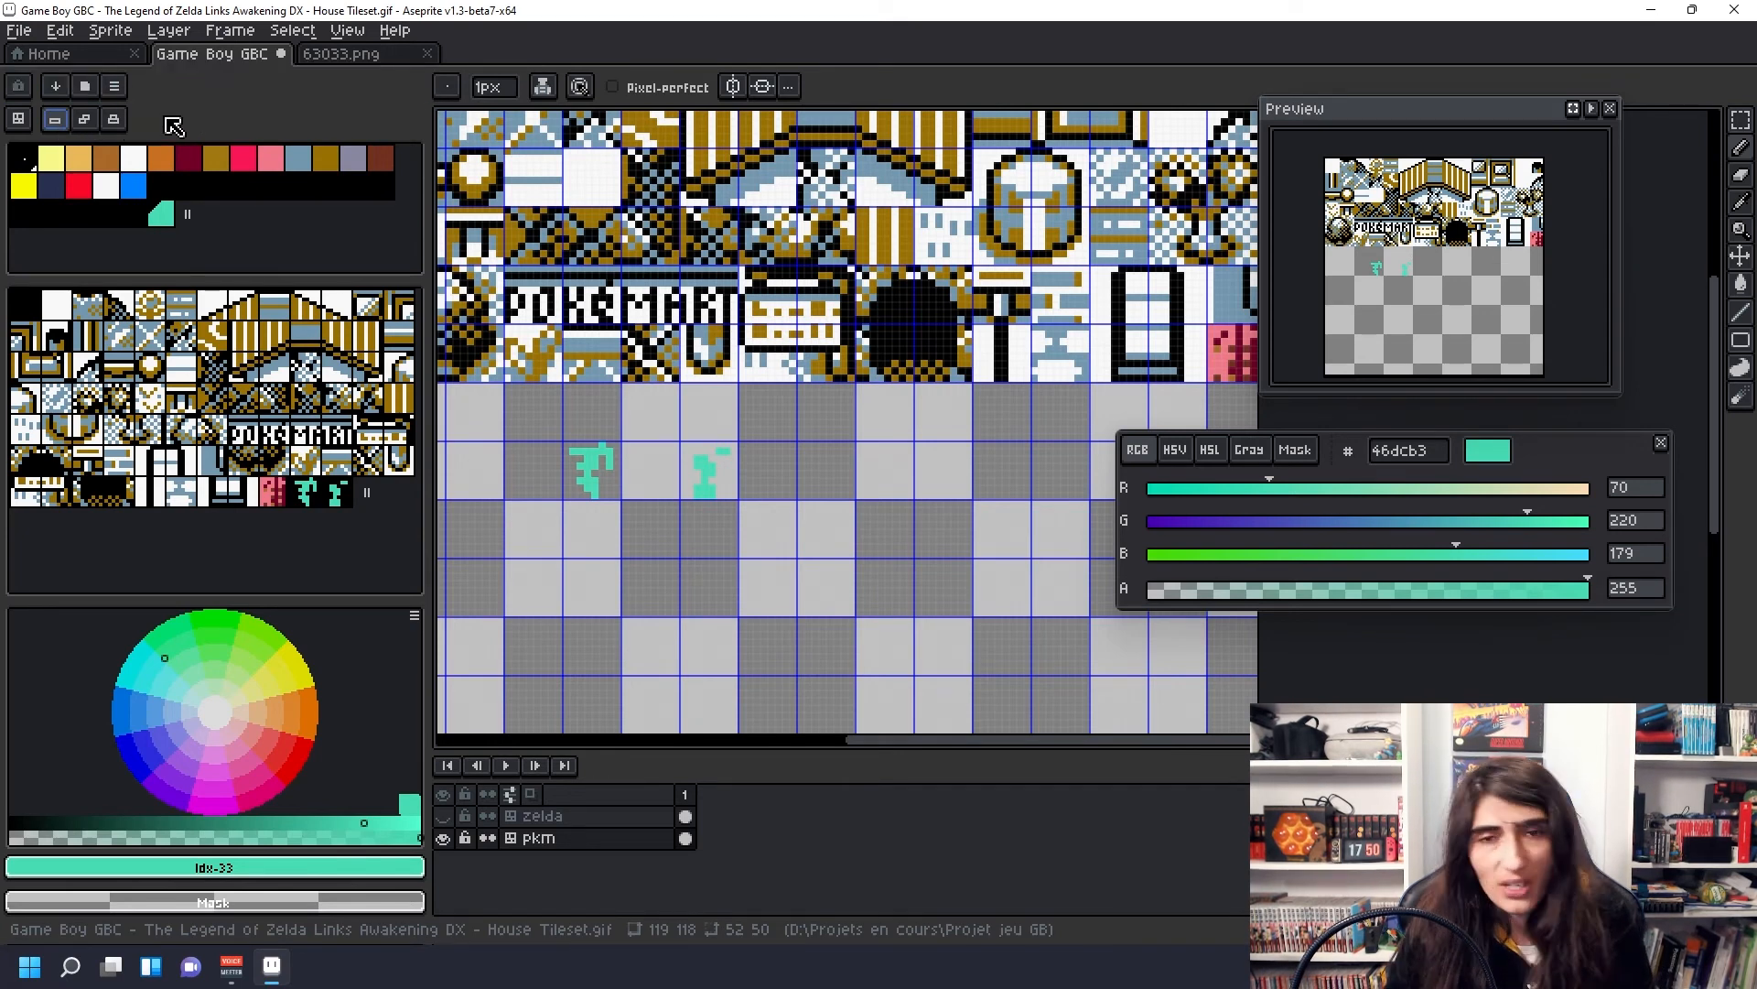
{"action": "key", "text": "minus"}
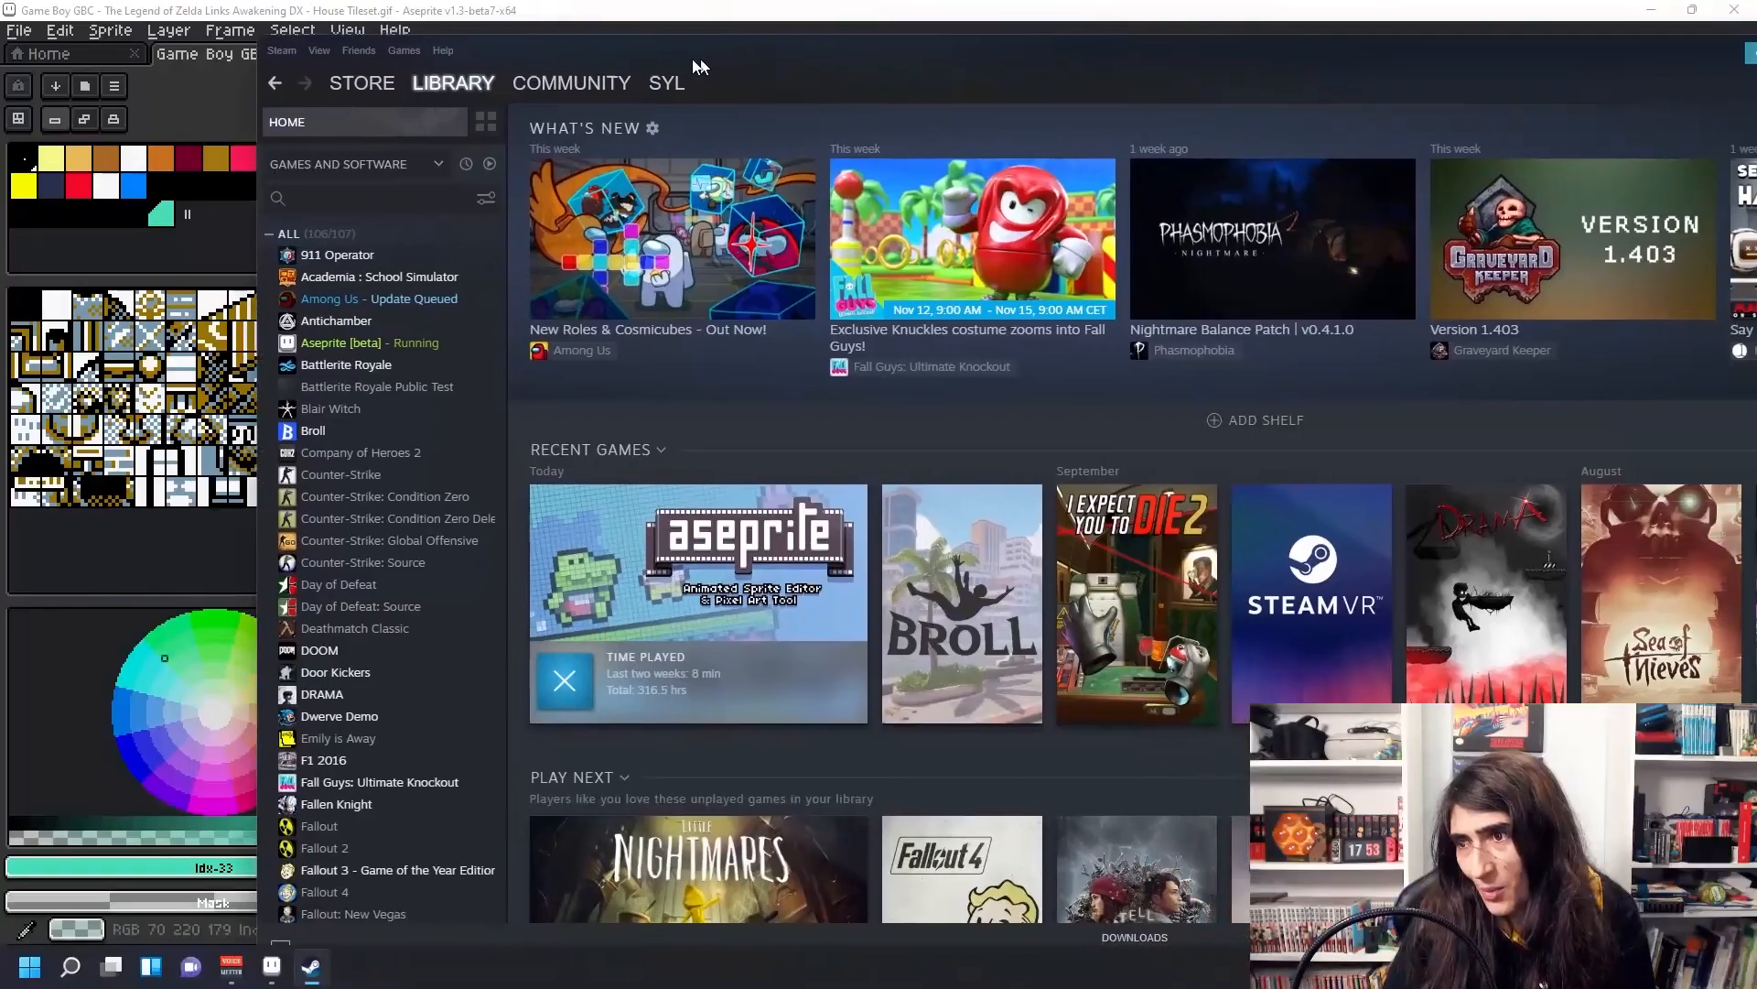
Step: Switch to the Steam library and open the beta version settings in Aseprite's properties
{"action": "left_click_drag", "start_coordinate": [706, 57], "coordinate": [481, 47]}
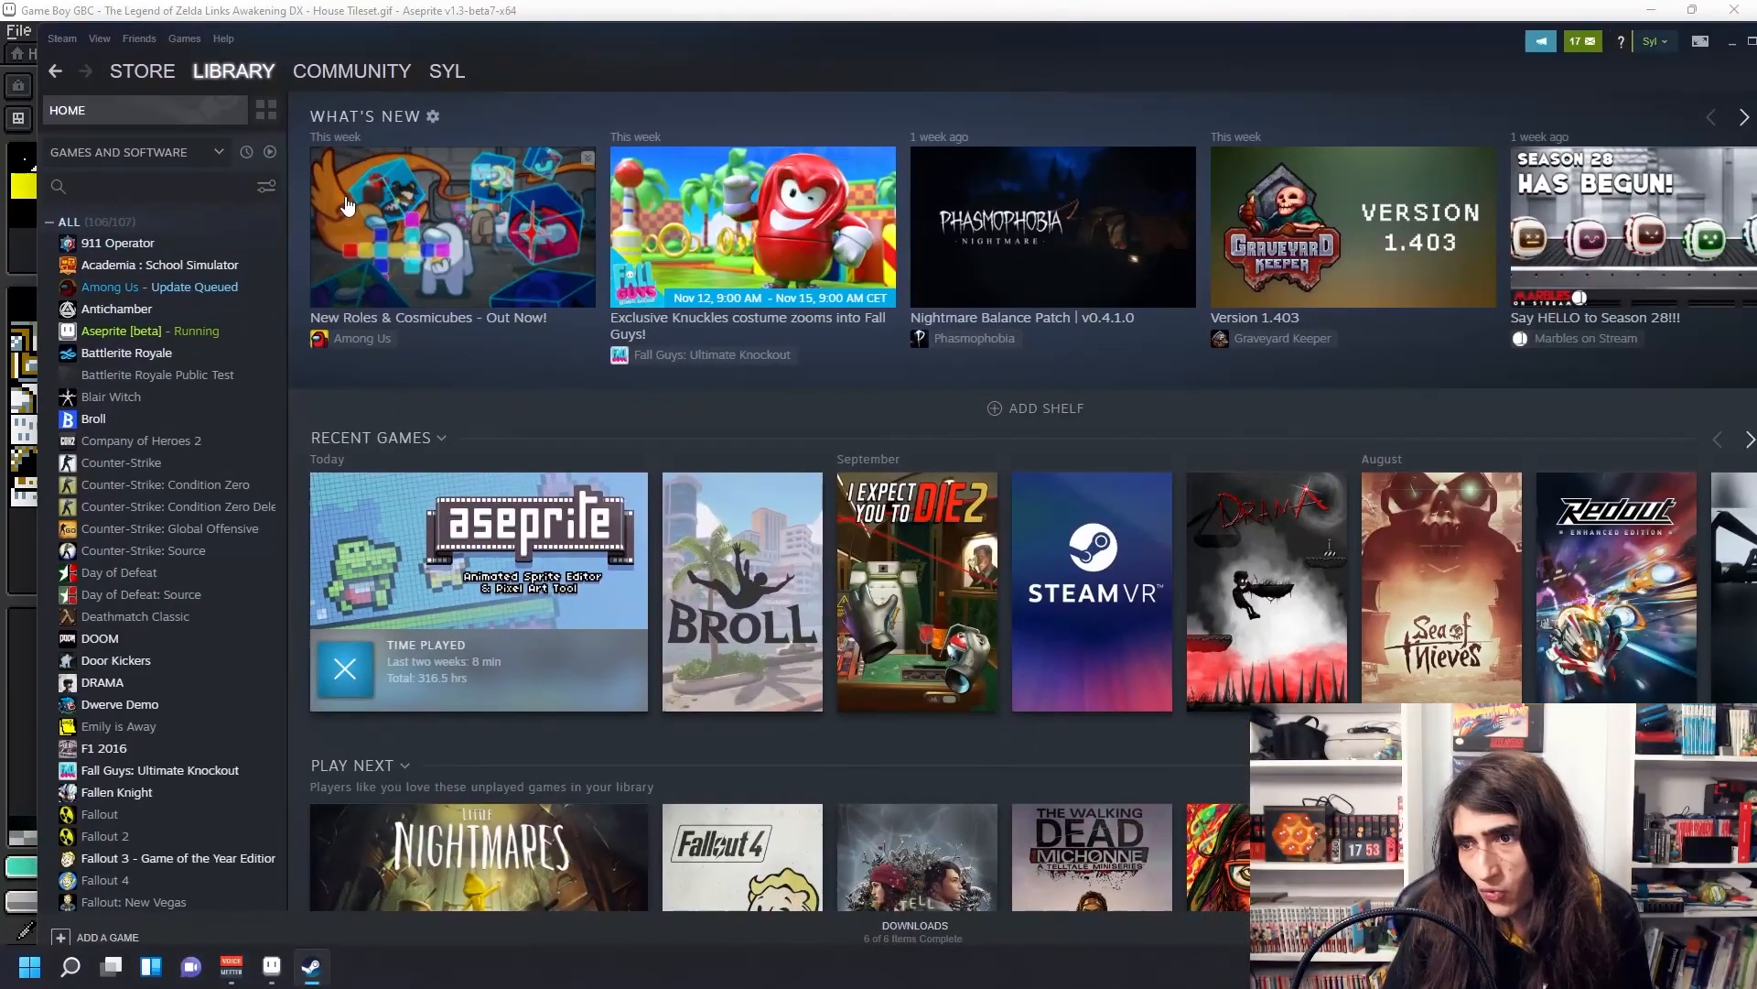
{"action": "right_click", "coordinate": [142, 334]}
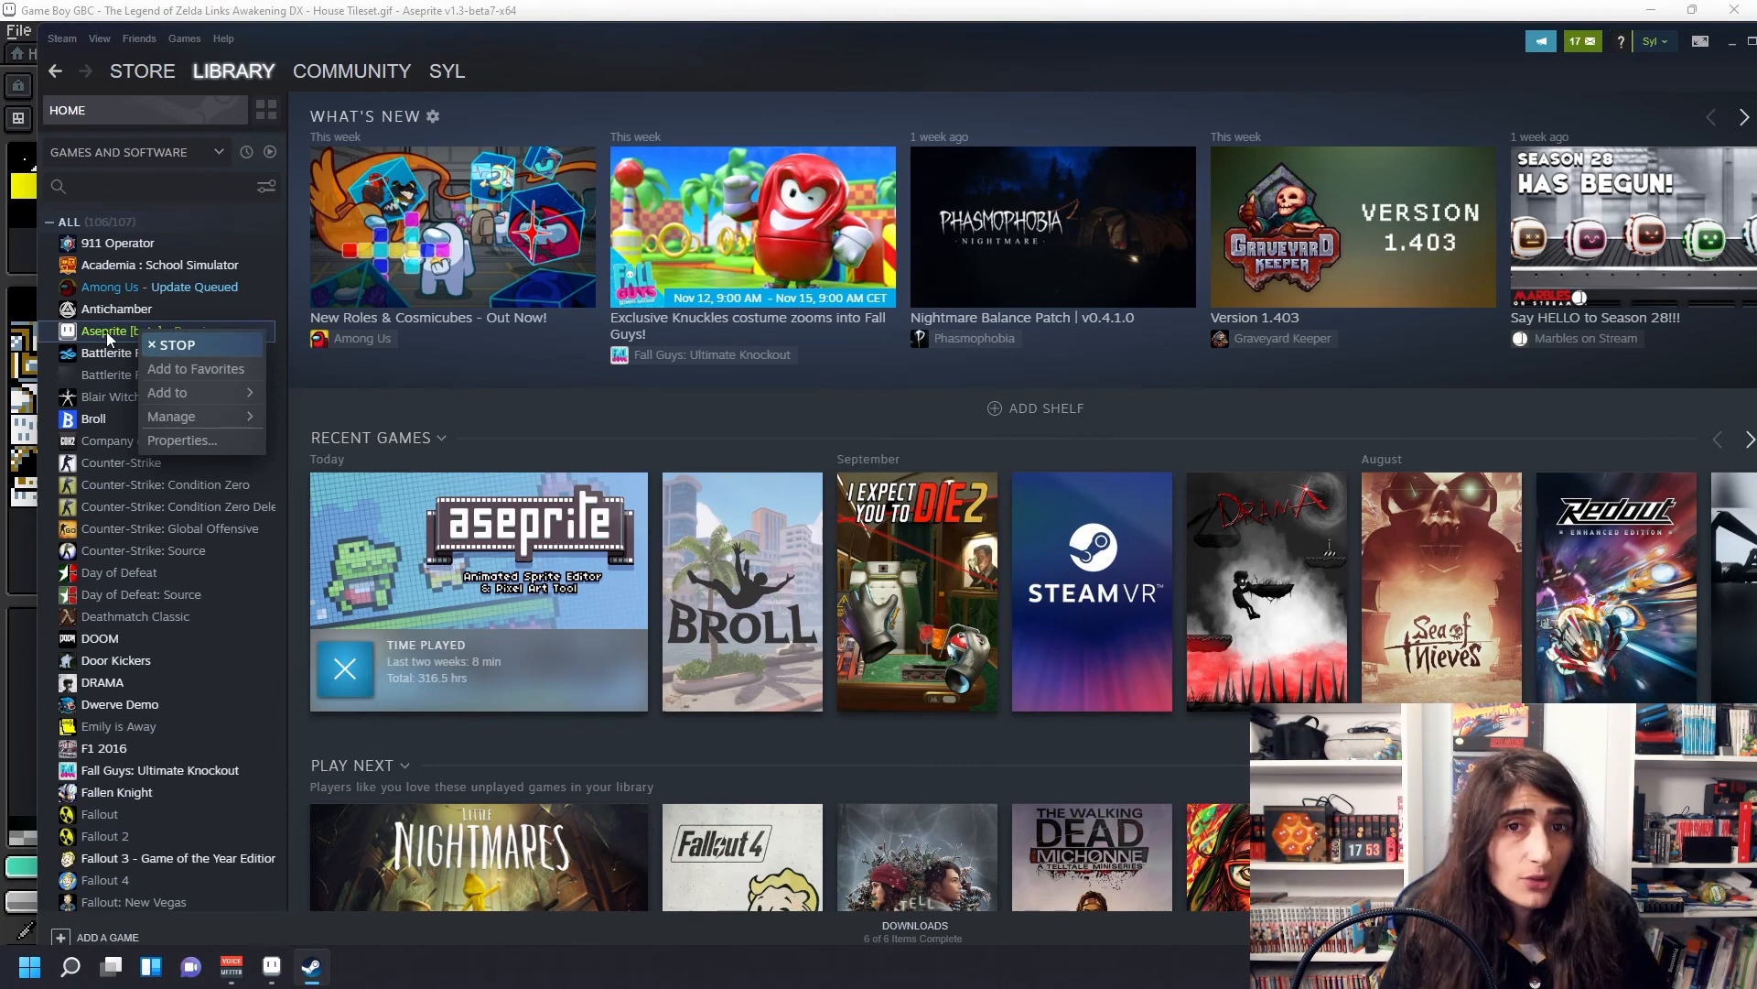
{"action": "left_click", "coordinate": [177, 440]}
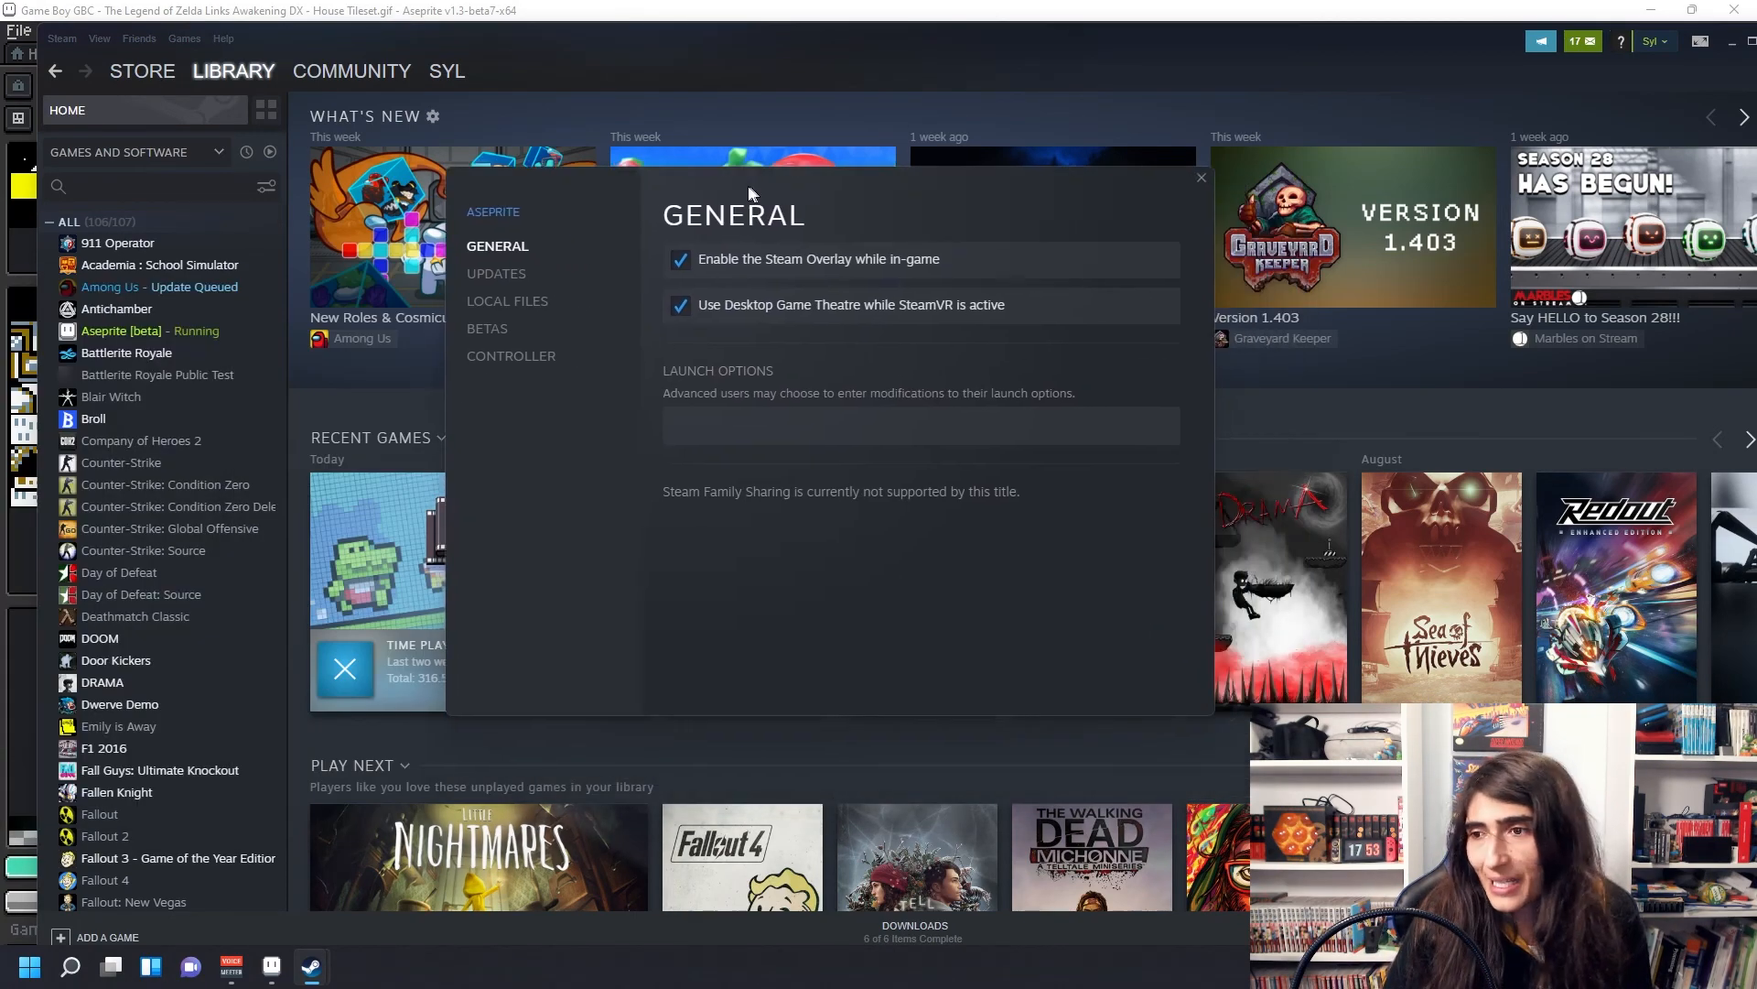
{"action": "left_click", "coordinate": [483, 330]}
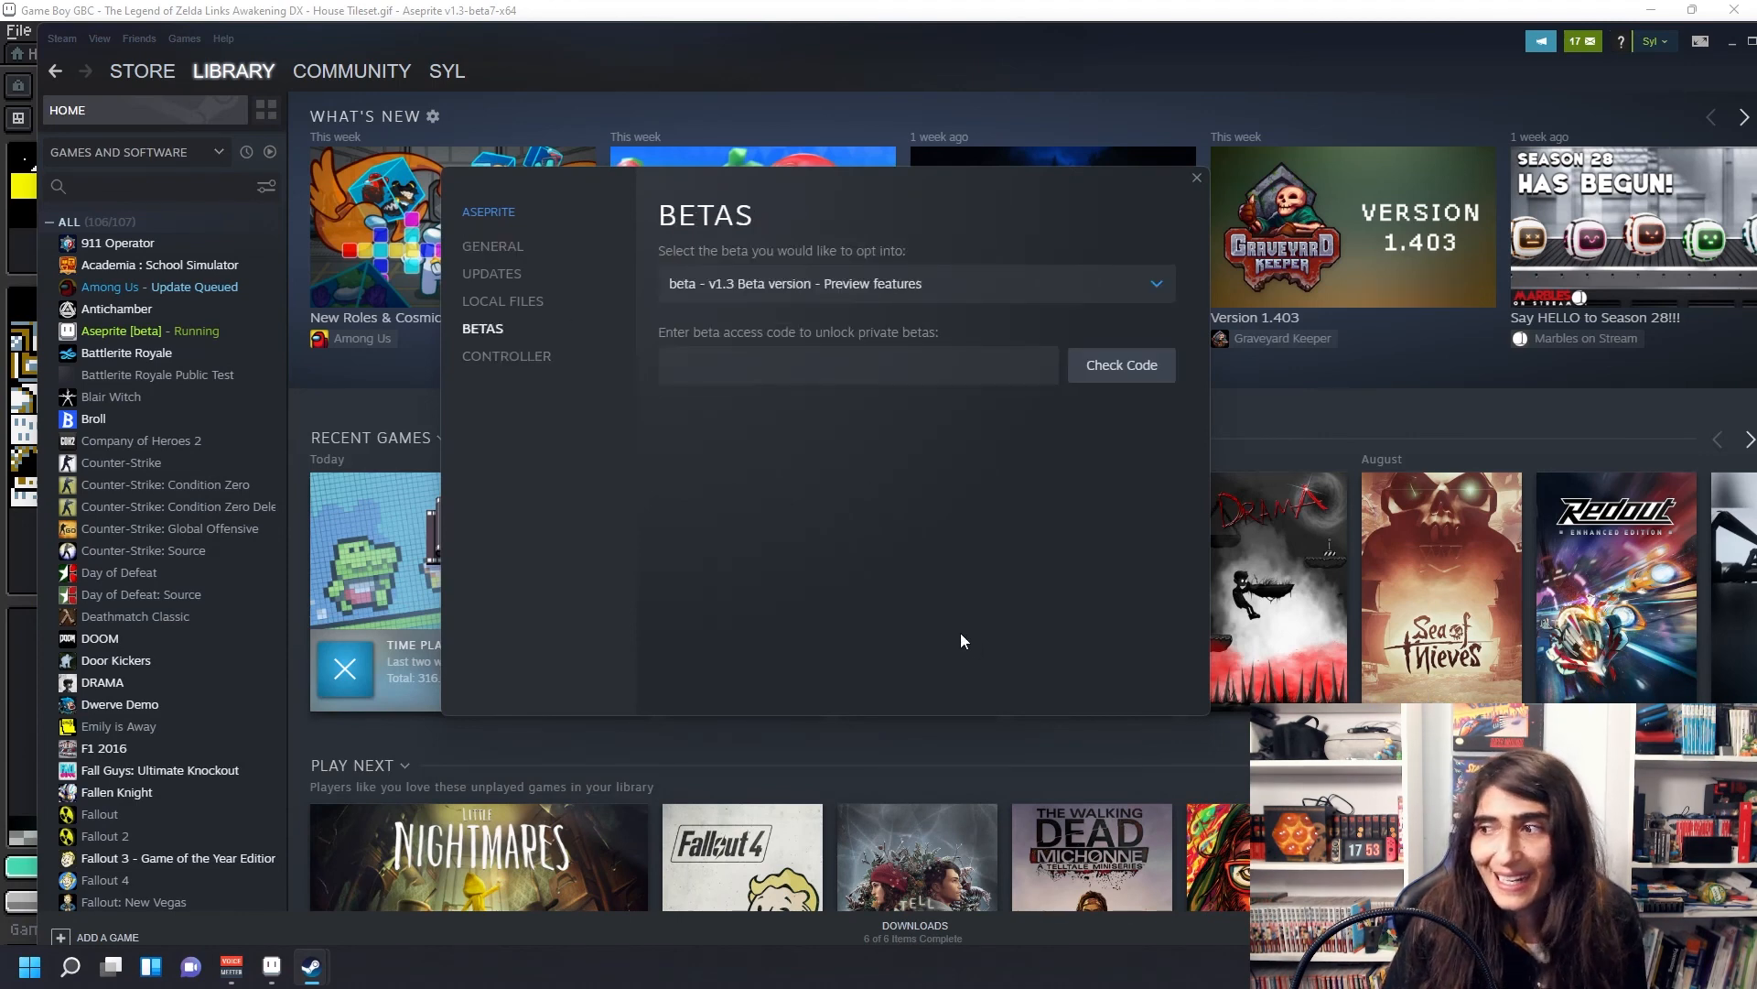